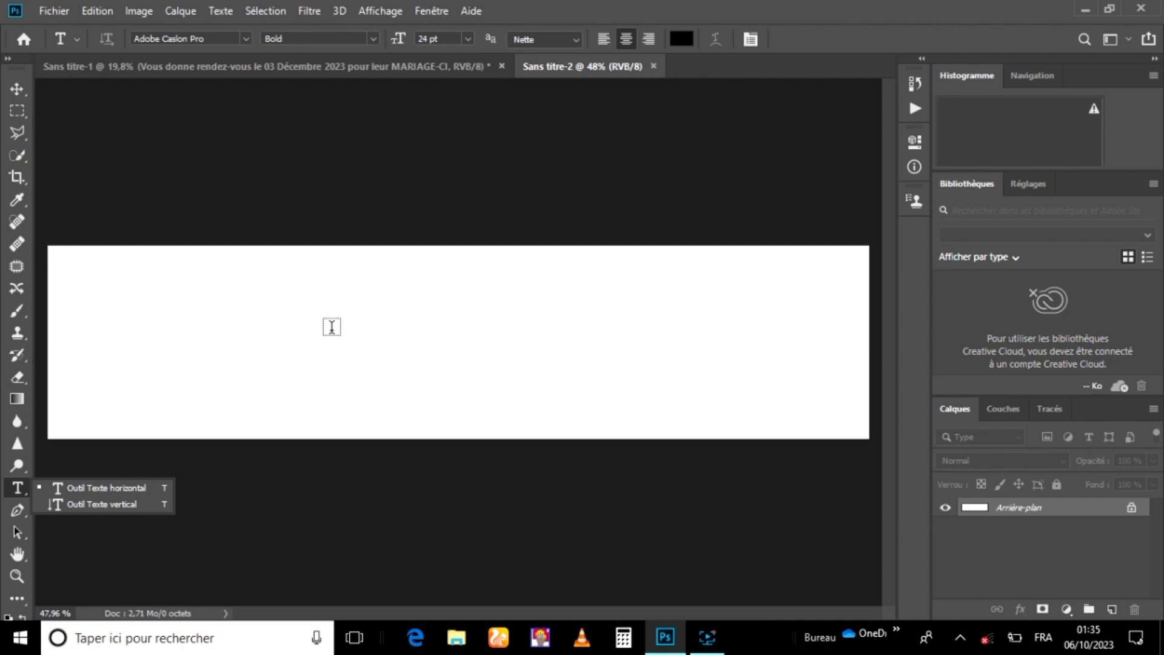
Add the horizontal title "Jus Natruel MAMI" to the blank banner and move it to the canvas's top centre
left_click(332, 326)
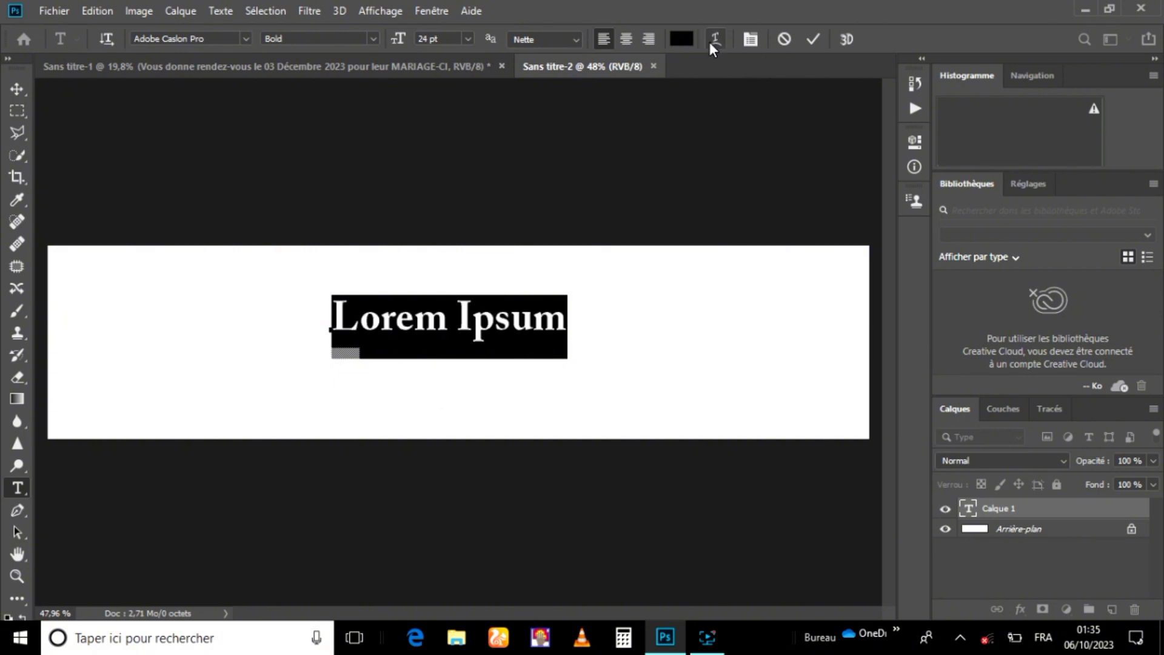
type("J")
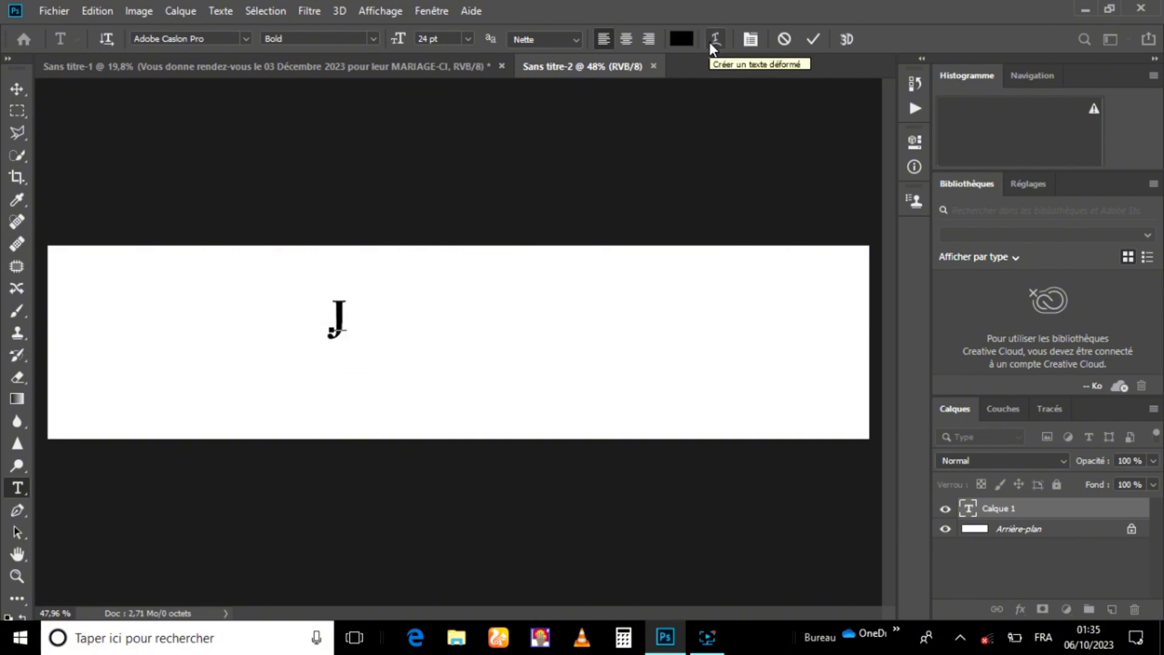
type("us ")
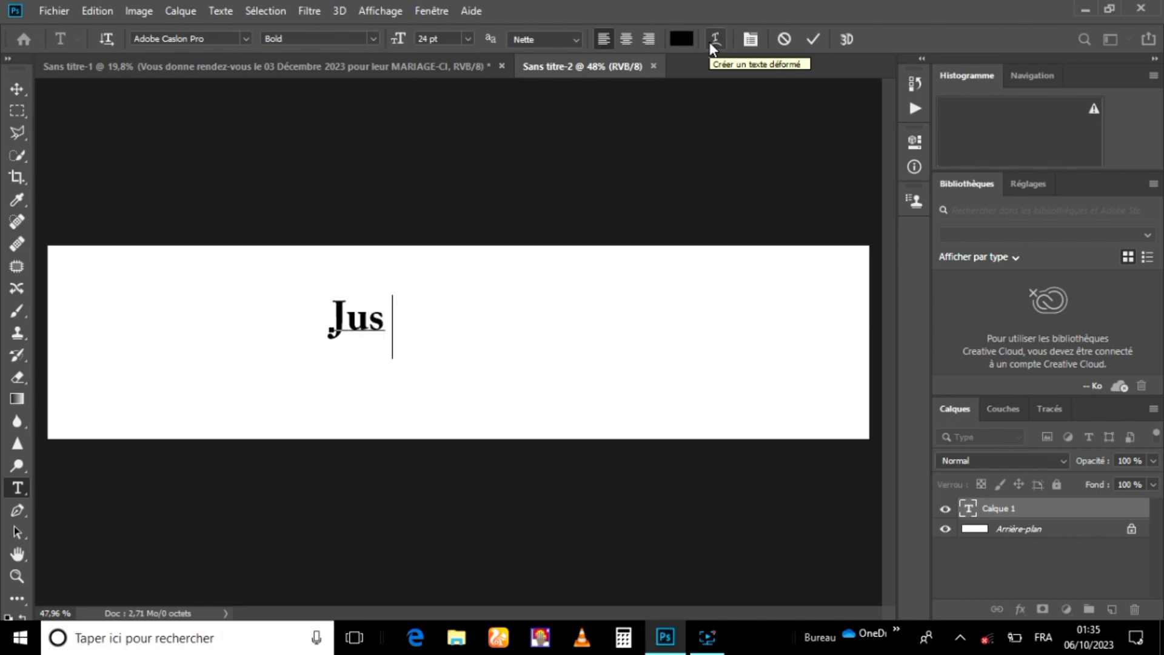
type("Natr")
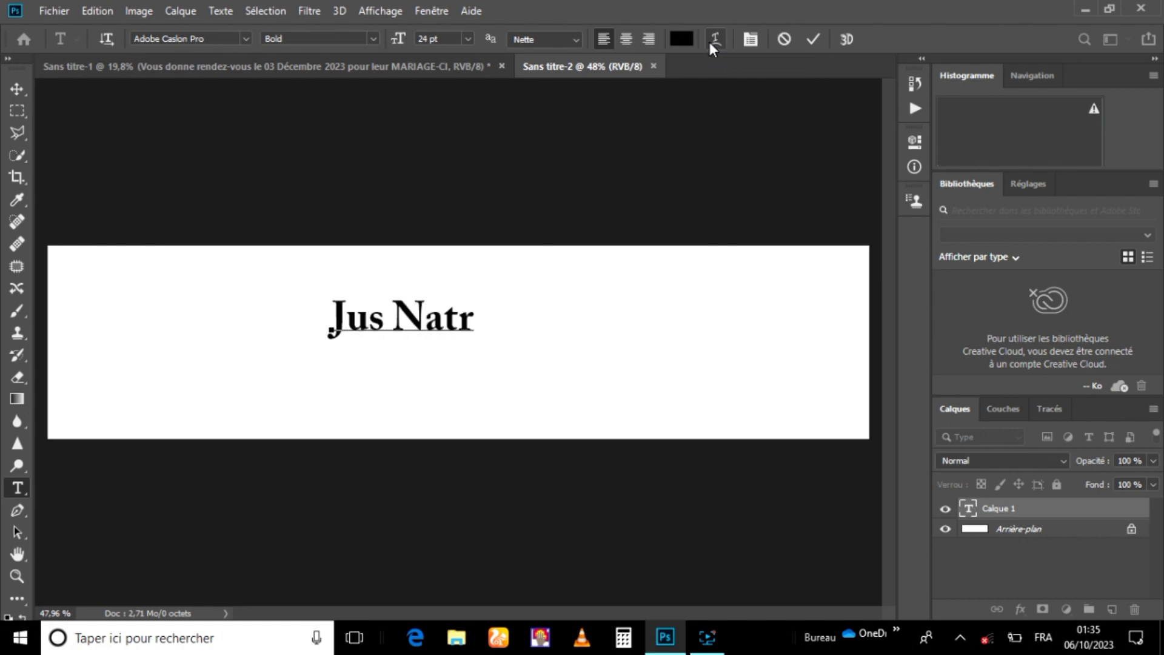
type("uel ")
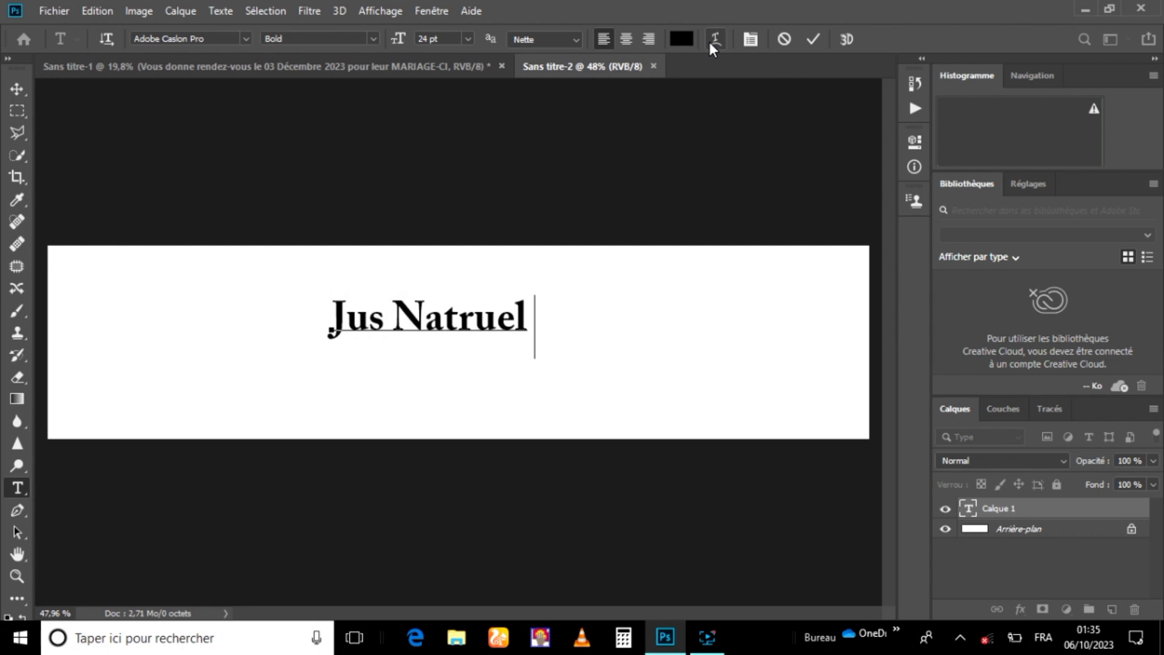
type("M")
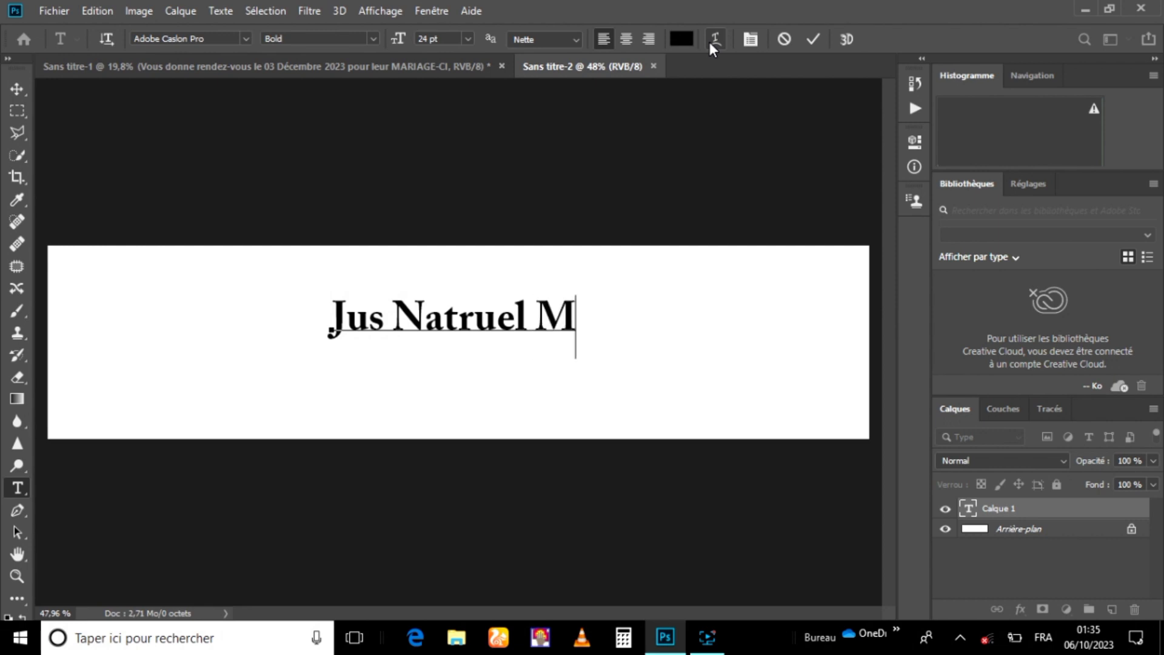
type("AM")
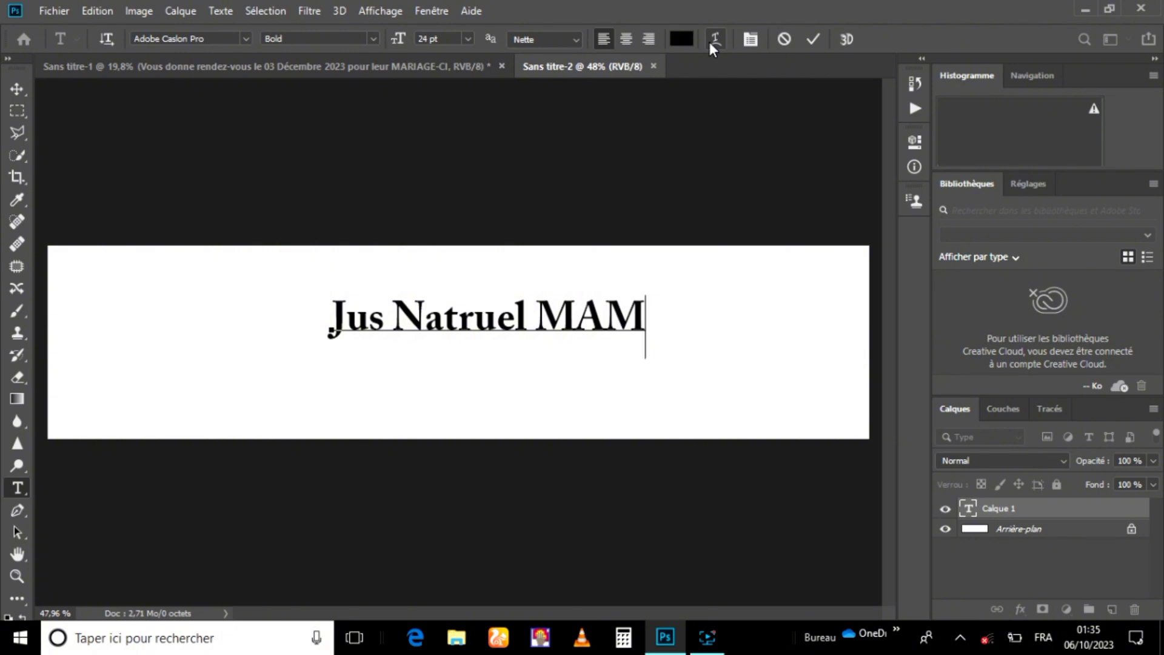
type("I")
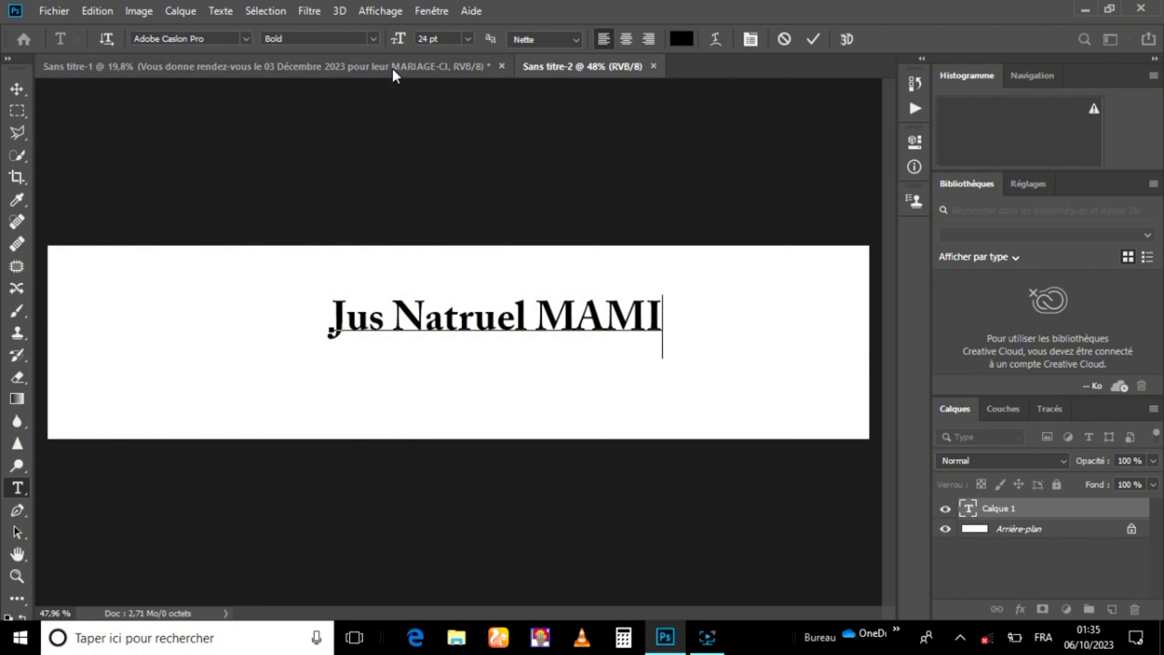
left_click(10, 87)
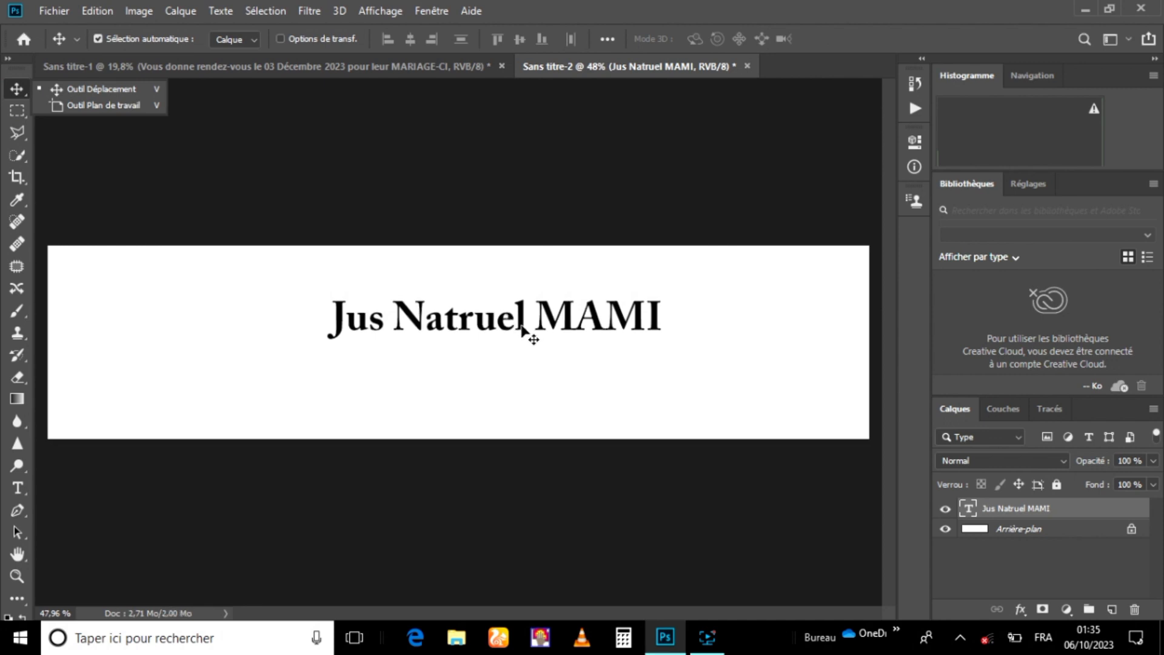
left_click_drag(522, 323, 486, 274)
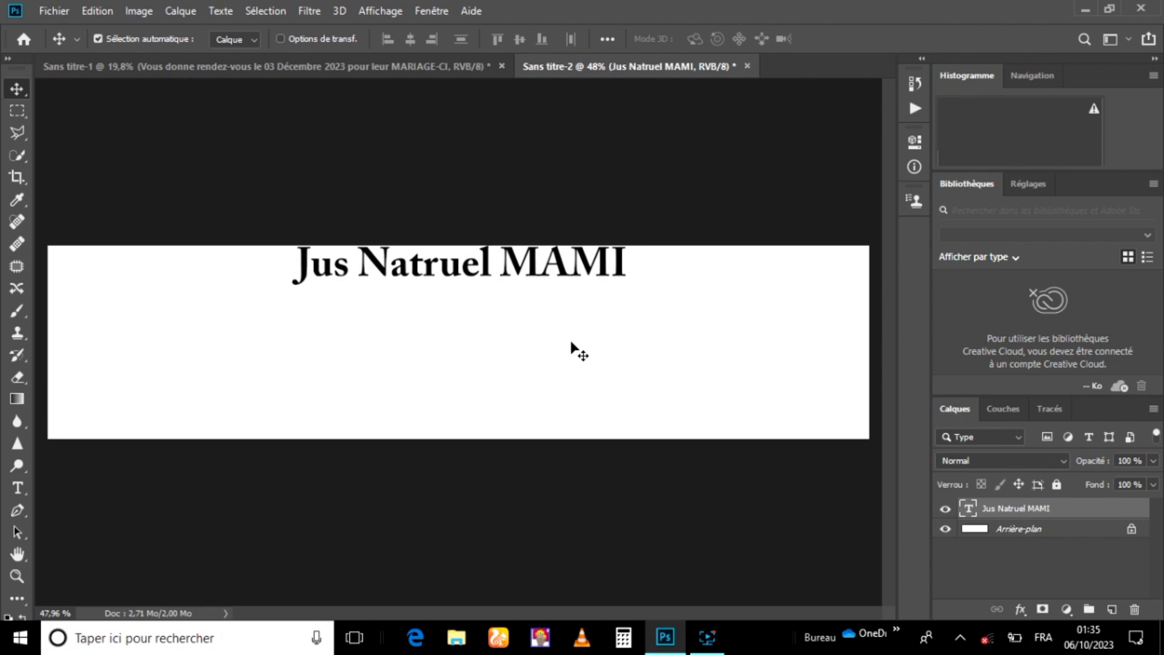
Place the orange splash image 1696555736685.jpg from the media/loisirs/image de modification folder as an embedded layer
left_click(56, 5)
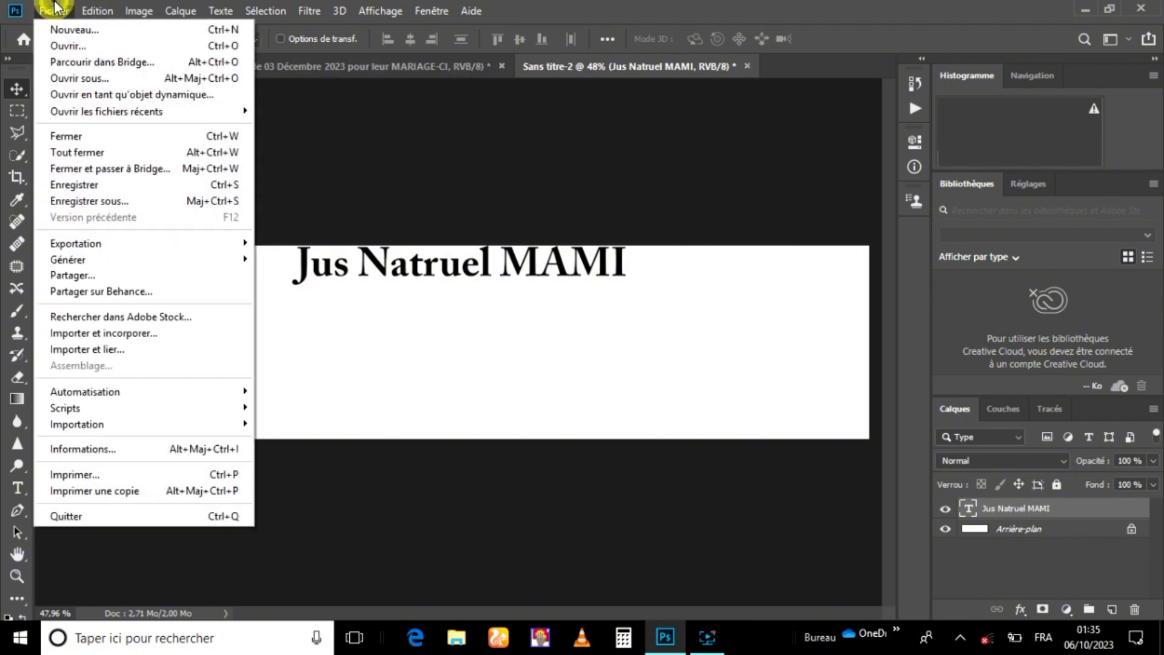
left_click(85, 333)
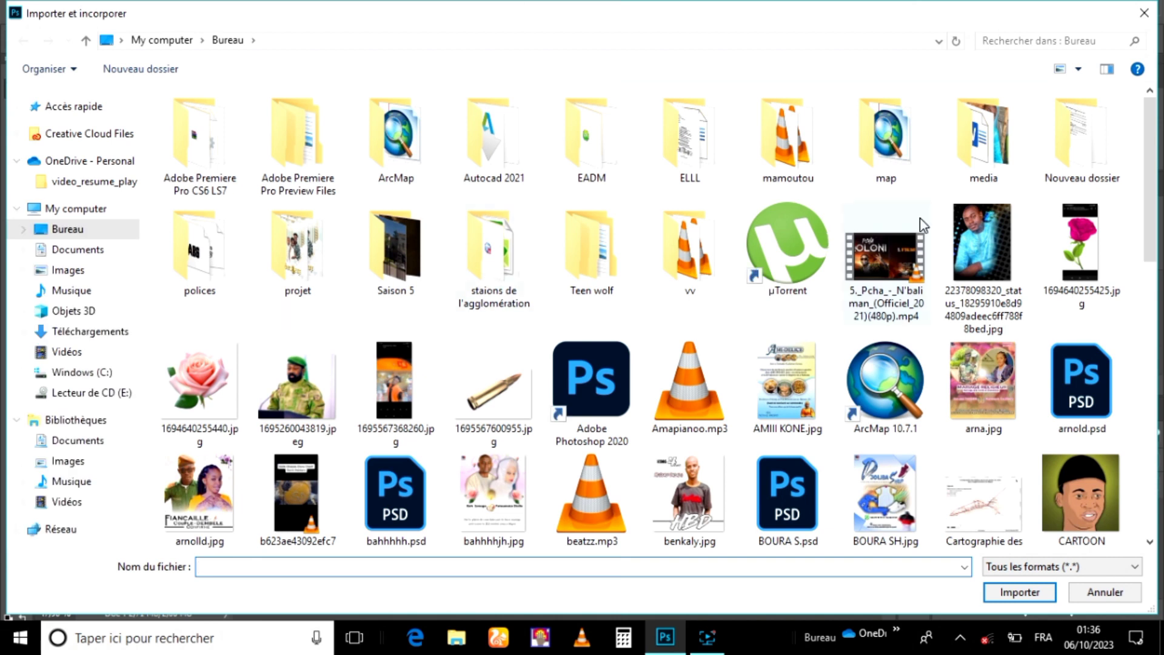
double_click(1008, 149)
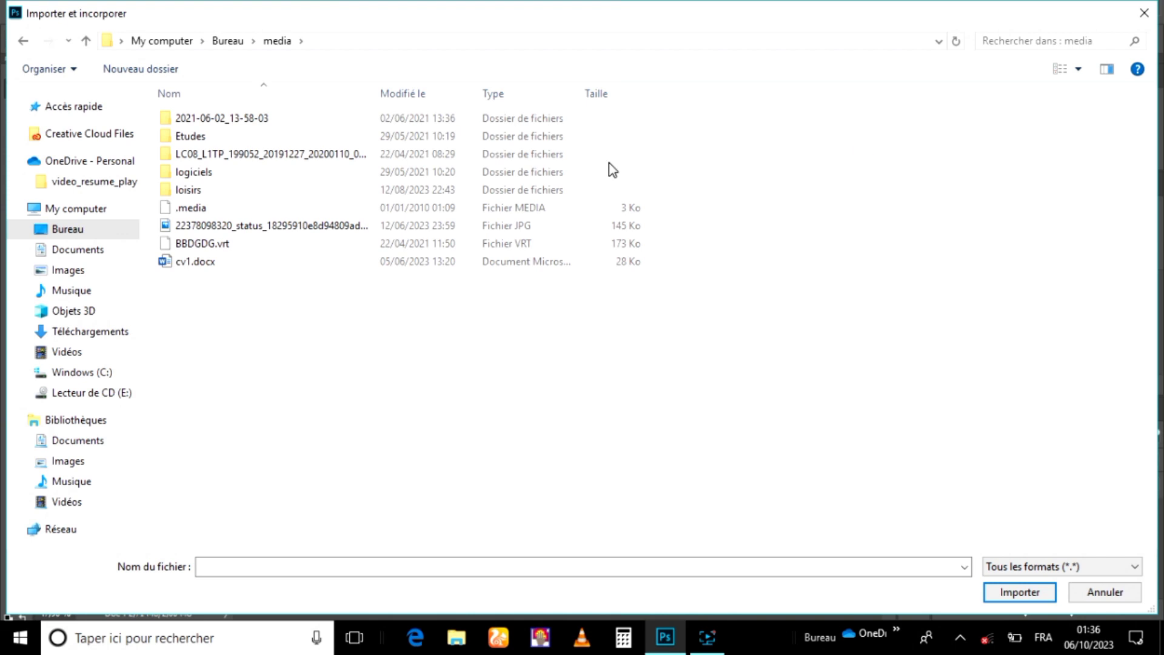
double_click(221, 191)
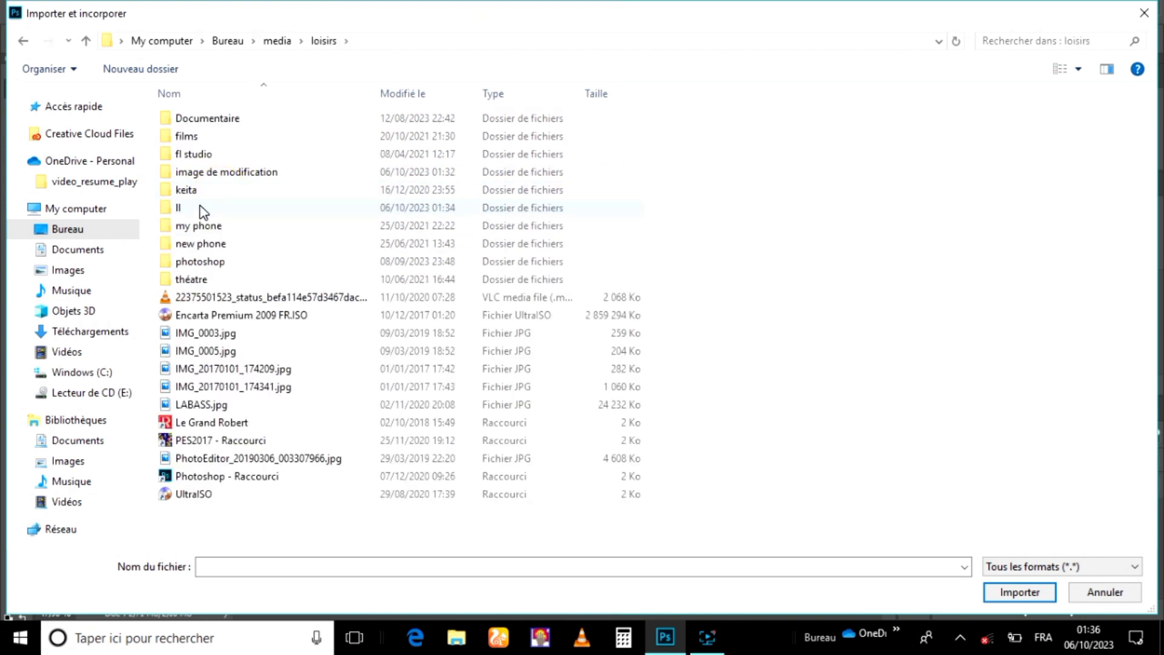
double_click(234, 175)
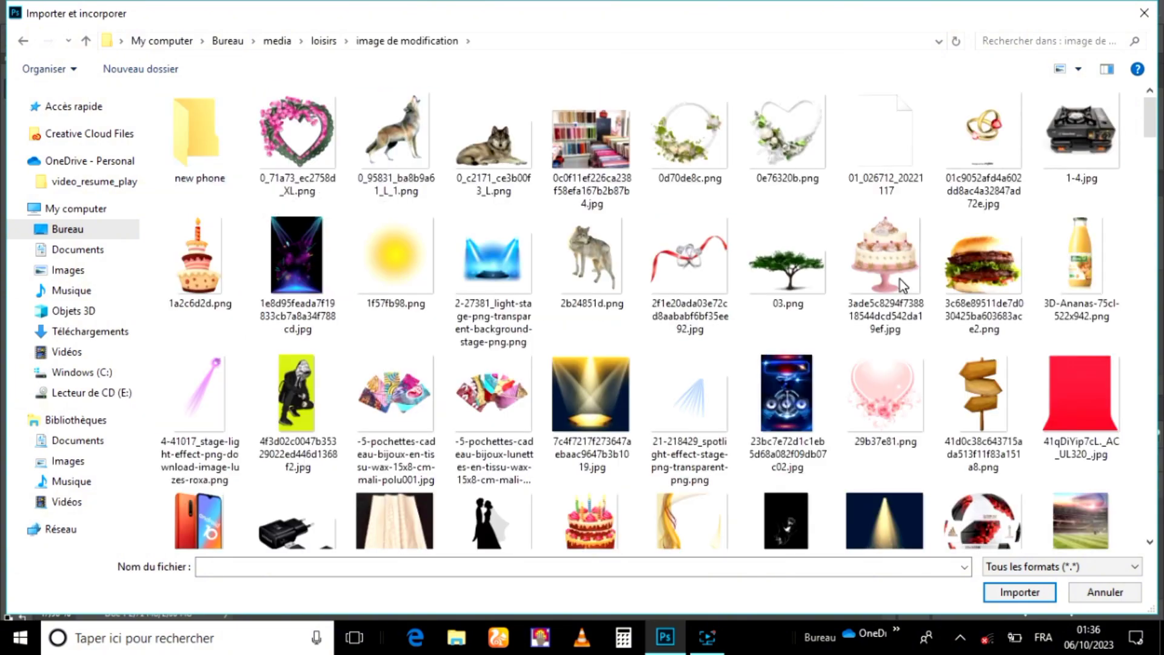
left_click_drag(1149, 132, 1154, 271)
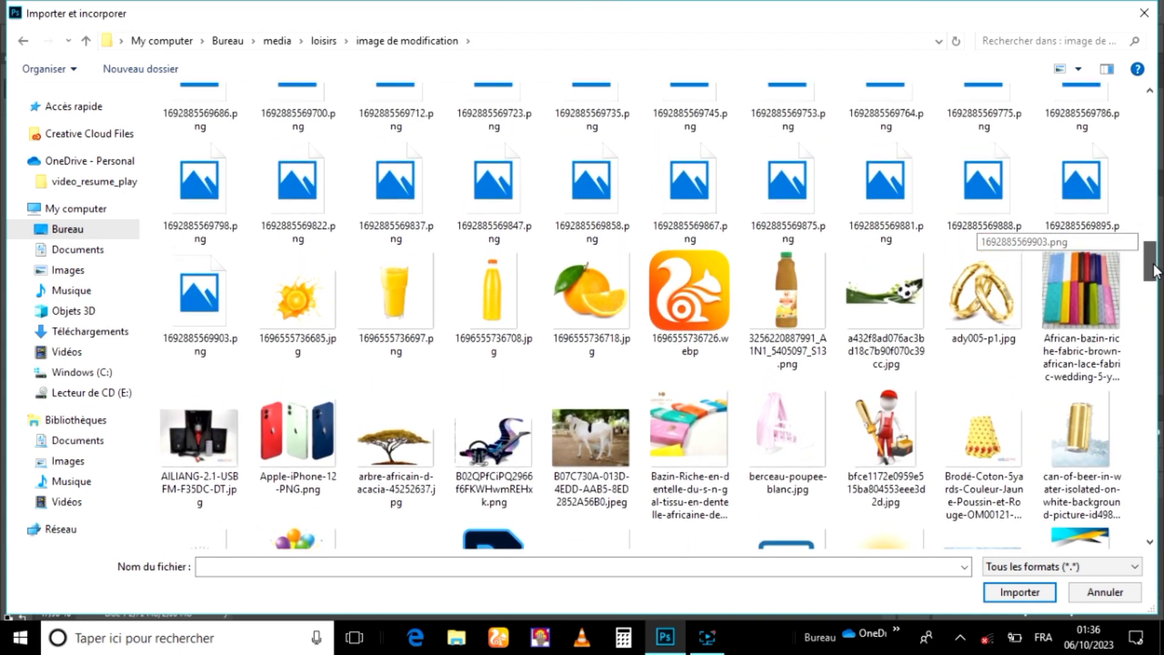
double_click(300, 292)
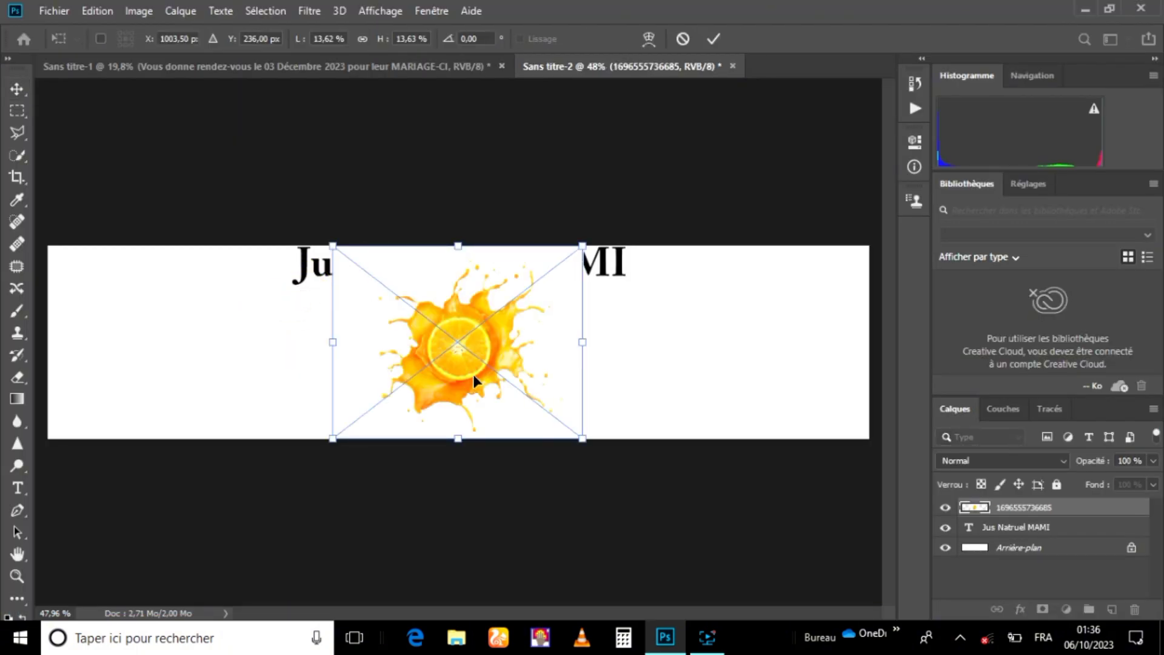
right_click(17, 89)
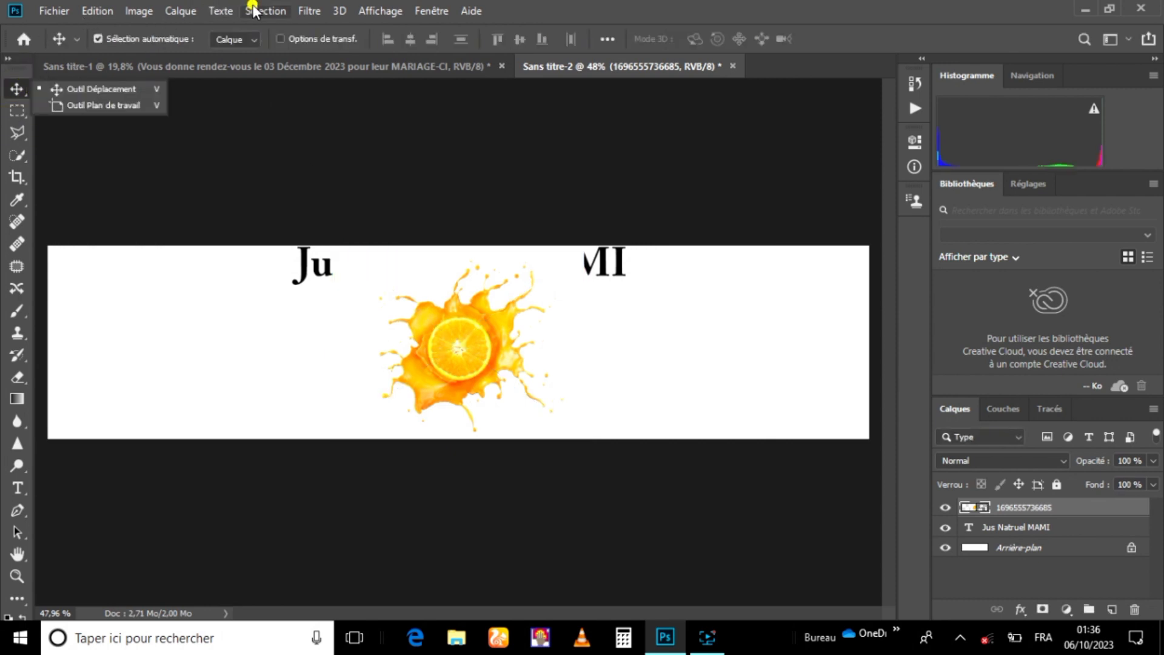
Select the orange splash automatically as the subject, copy it to its own layer and hide the original image layer
left_click(255, 11)
left_click(290, 211)
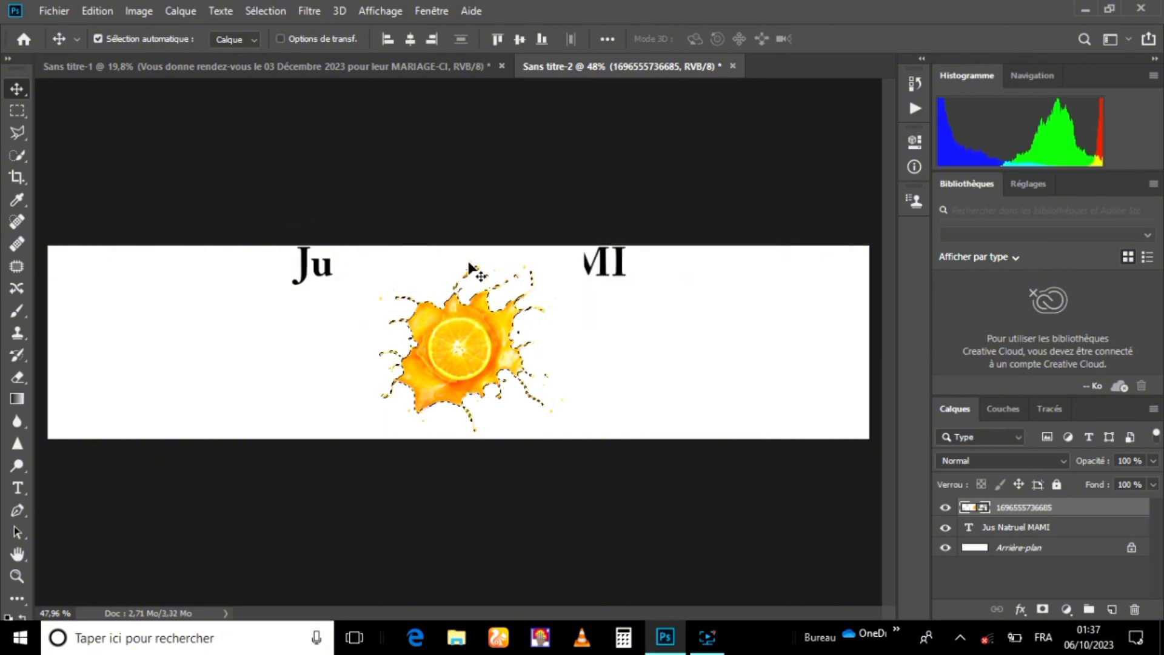
key("ctrl")
key("ctrl+j")
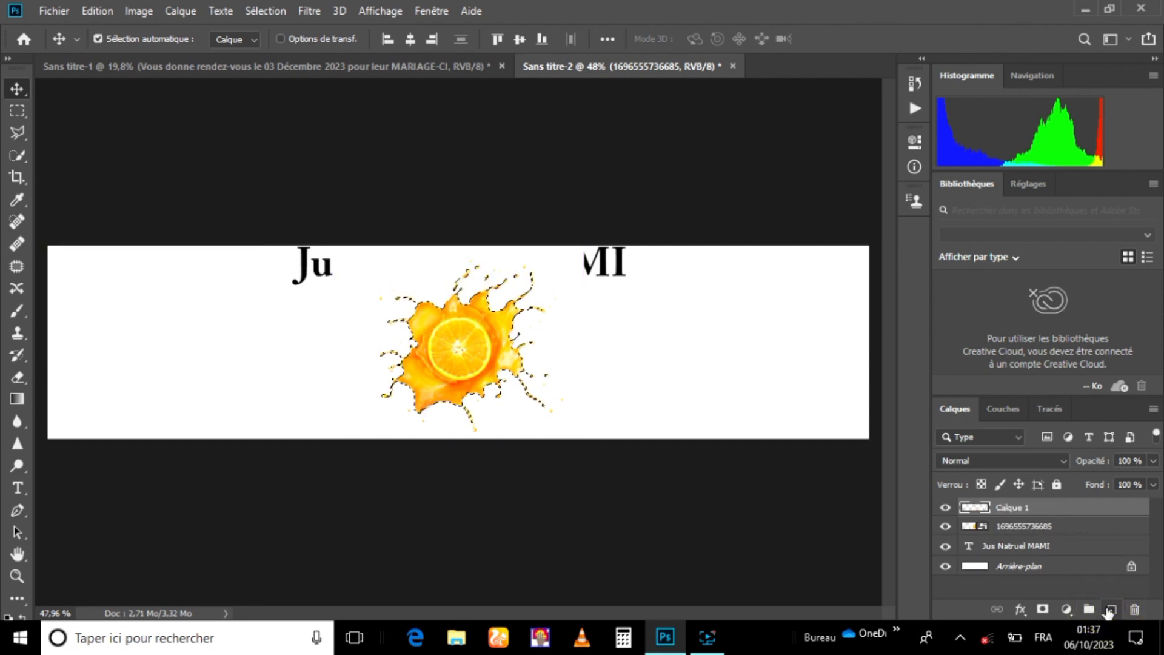
left_click(945, 525)
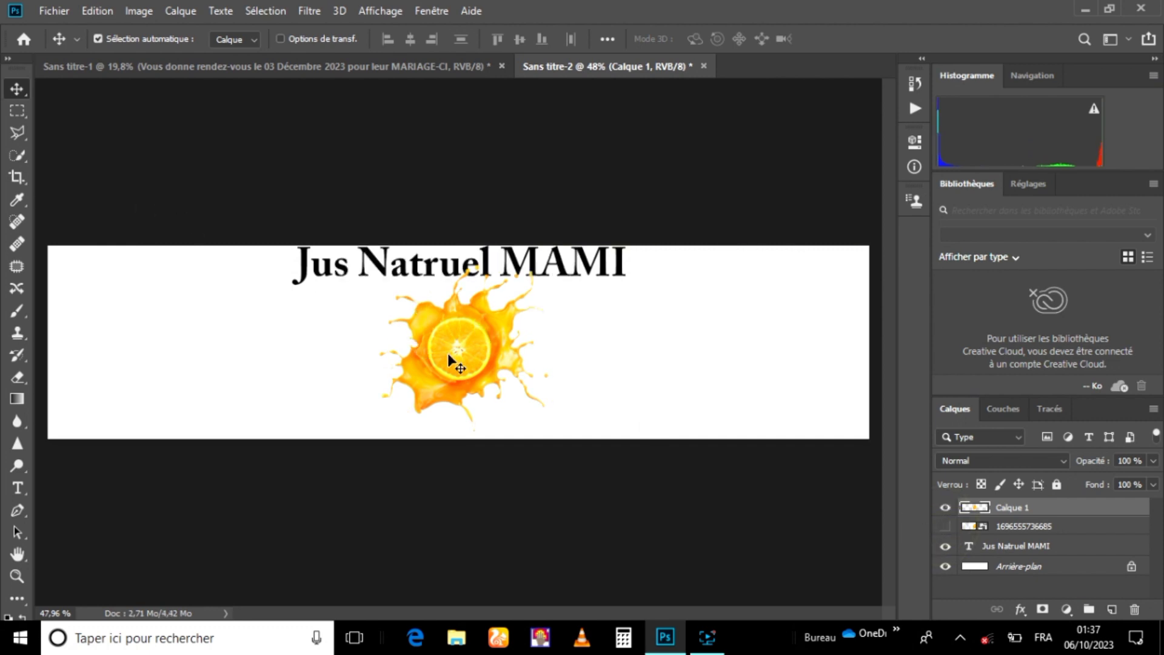
Scale the cut-out orange splash to about 184% and position it partly outside the canvas at the banner's upper-left corner
key("ctrl+t")
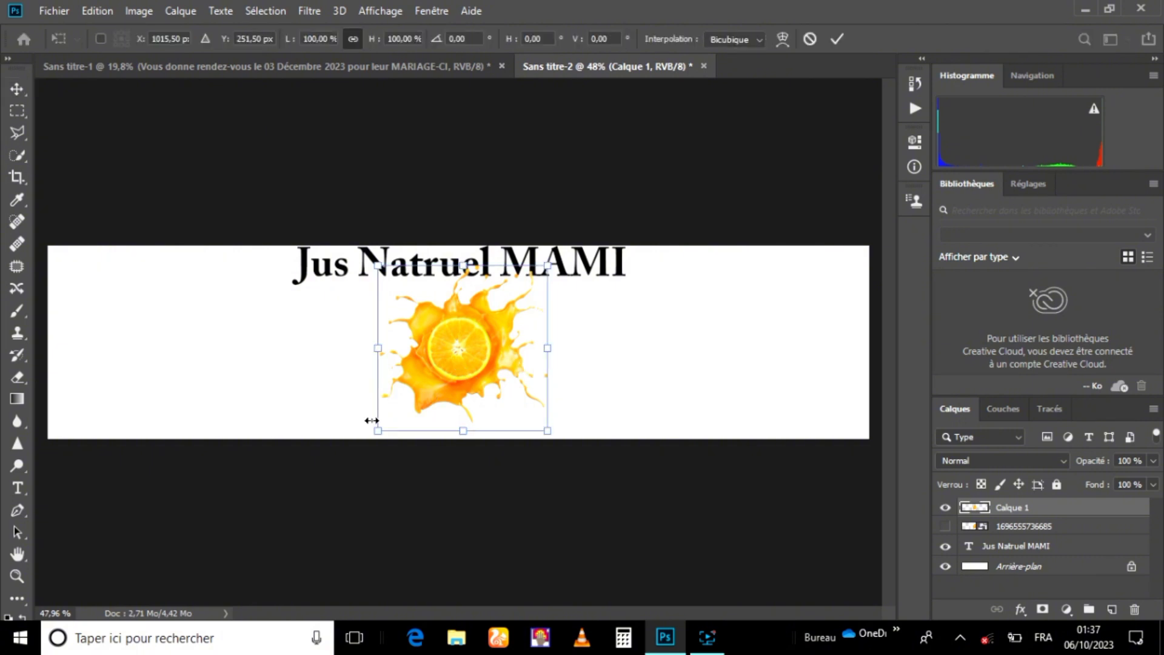
left_click_drag(377, 430, 231, 575)
left_click_drag(404, 400, 167, 318)
mouse_move(295, 186)
left_mouse_down()
mouse_move(373, 151)
mouse_move(361, 128)
mouse_move(301, 189)
left_mouse_up()
left_click_drag(143, 339, 63, 264)
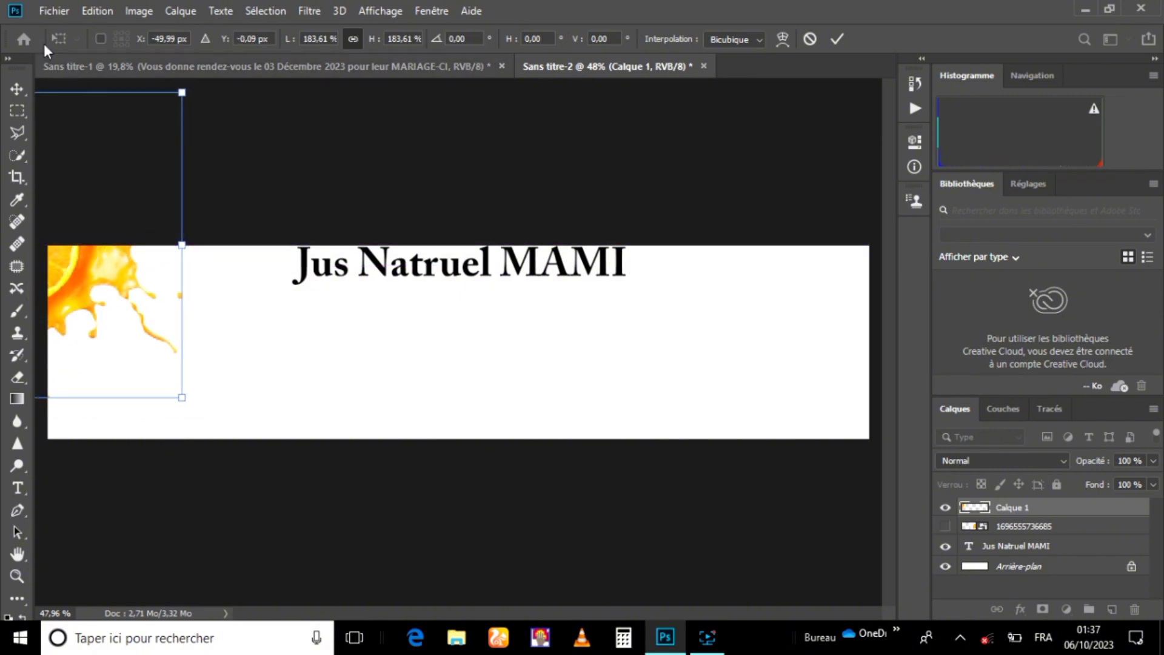
left_click(53, 12)
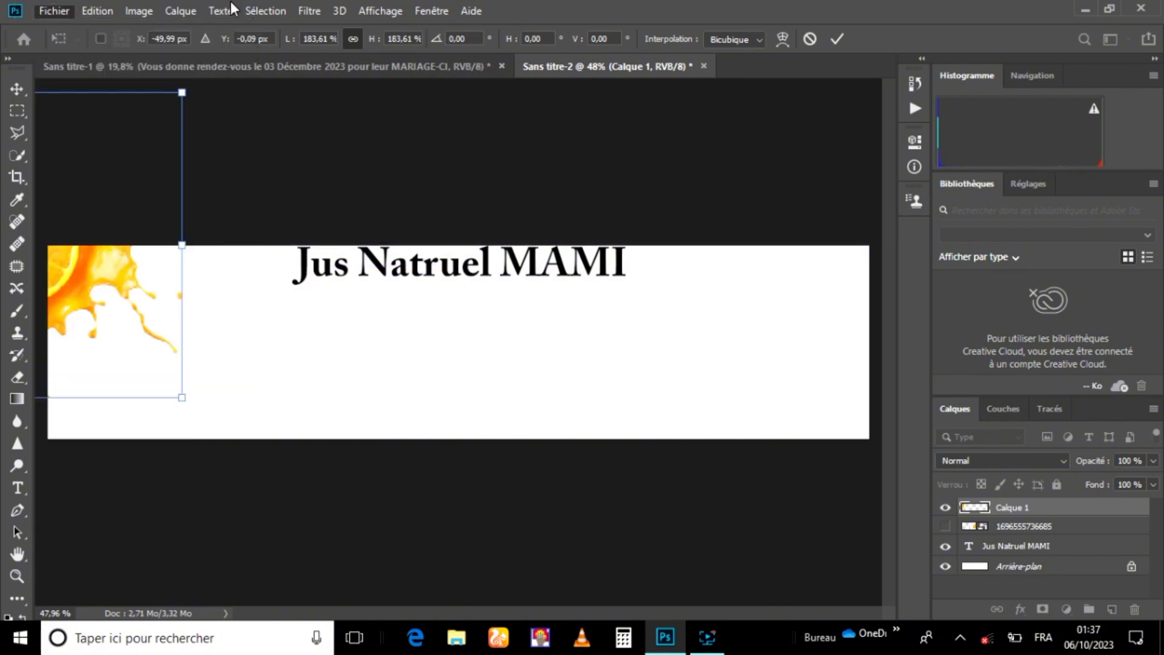
left_click(576, 6)
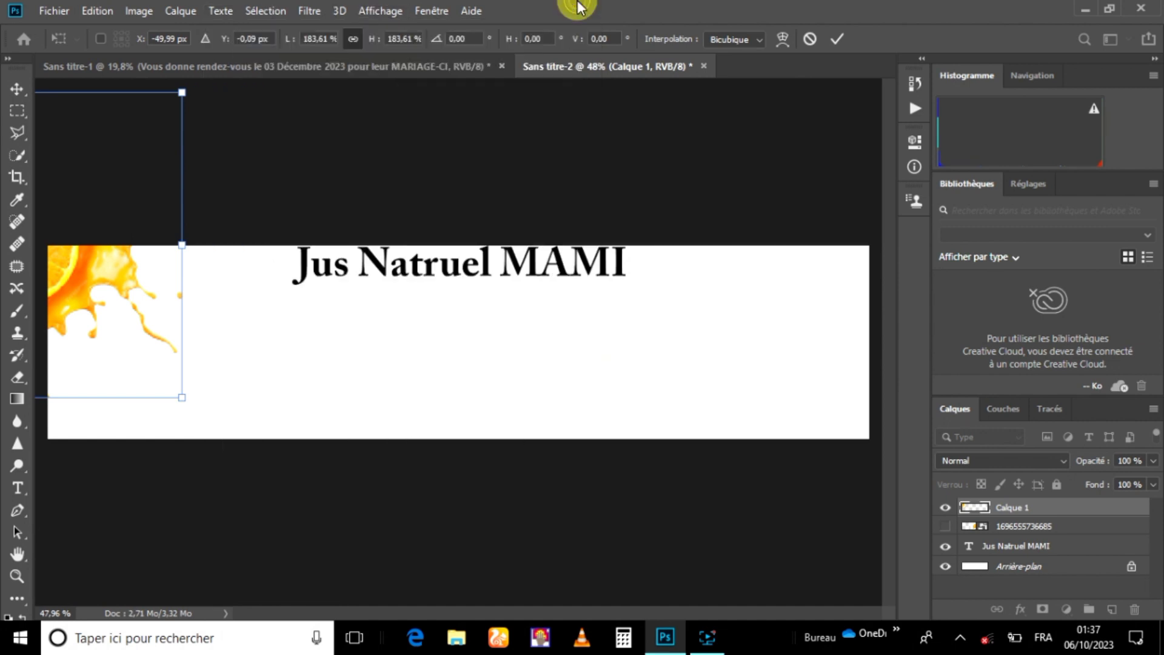
left_click(16, 89)
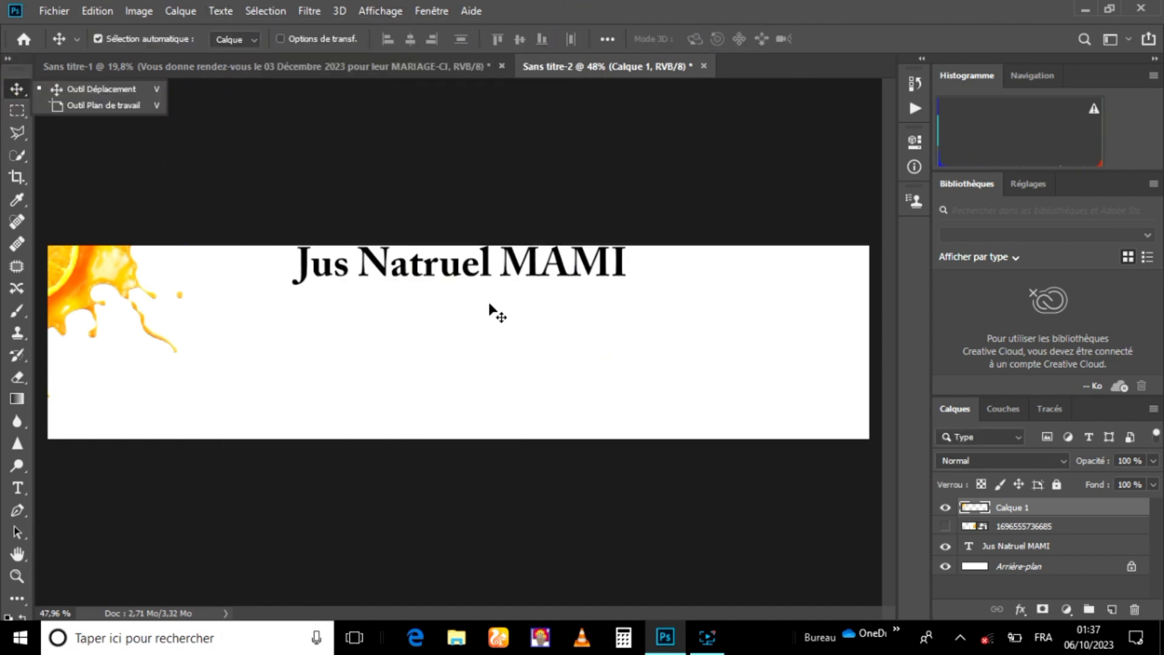
Duplicate the orange splash layer and place the copy partly outside the canvas at the banner's lower-right corner
key("ctrl+j")
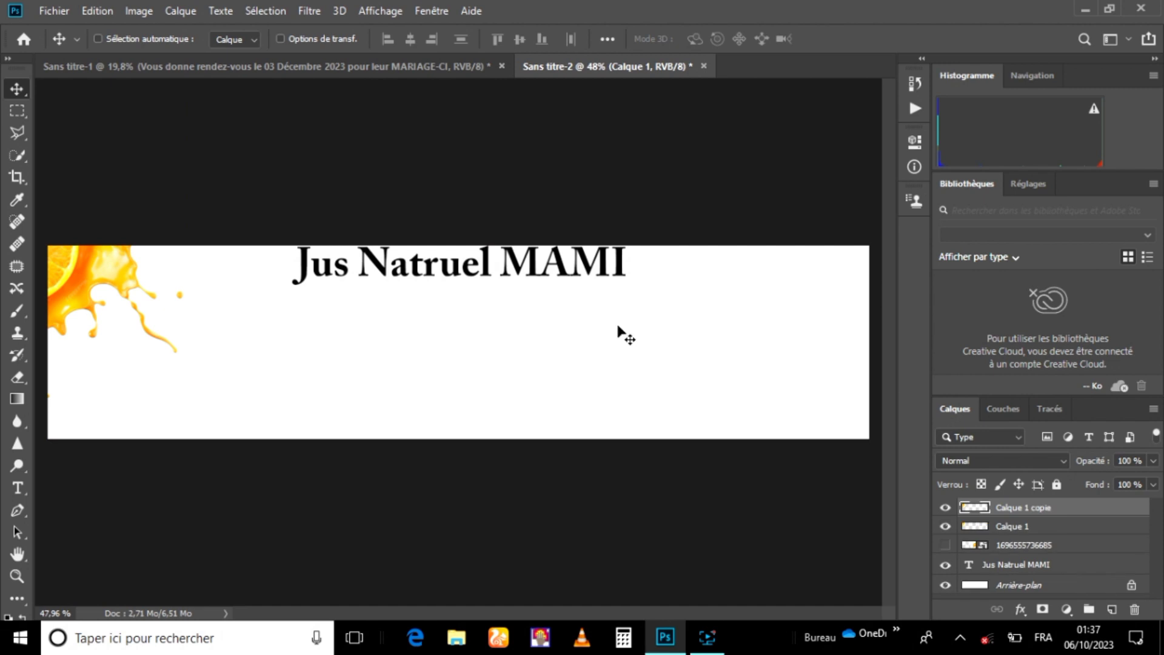
left_click_drag(65, 259, 893, 441)
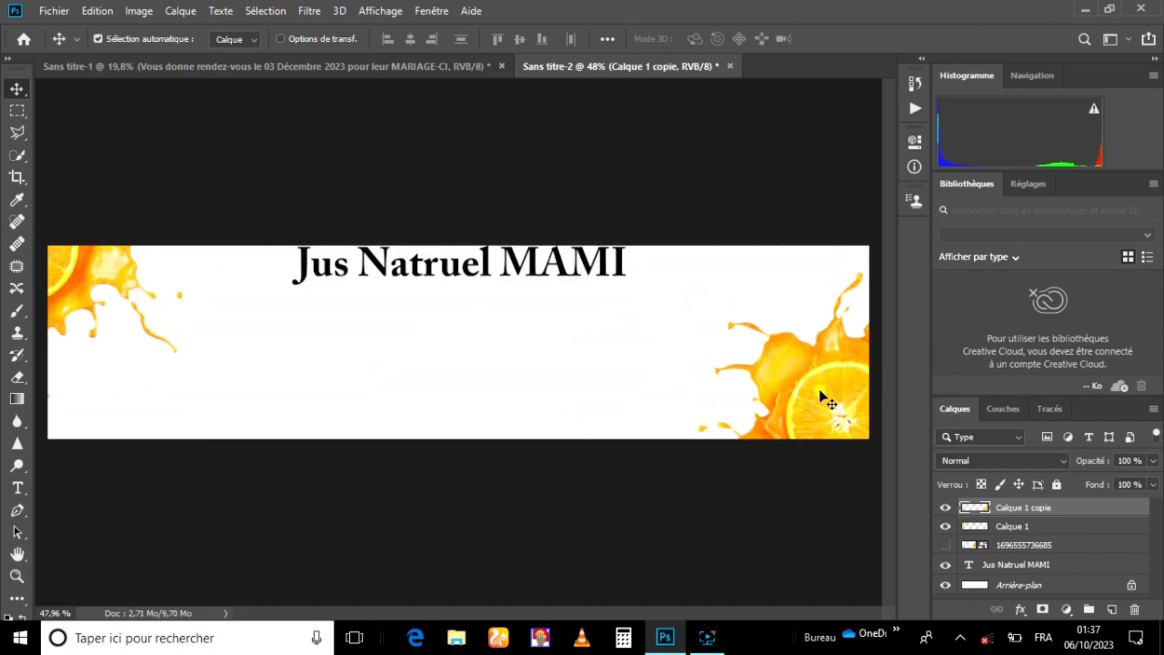
left_click_drag(822, 394, 846, 415)
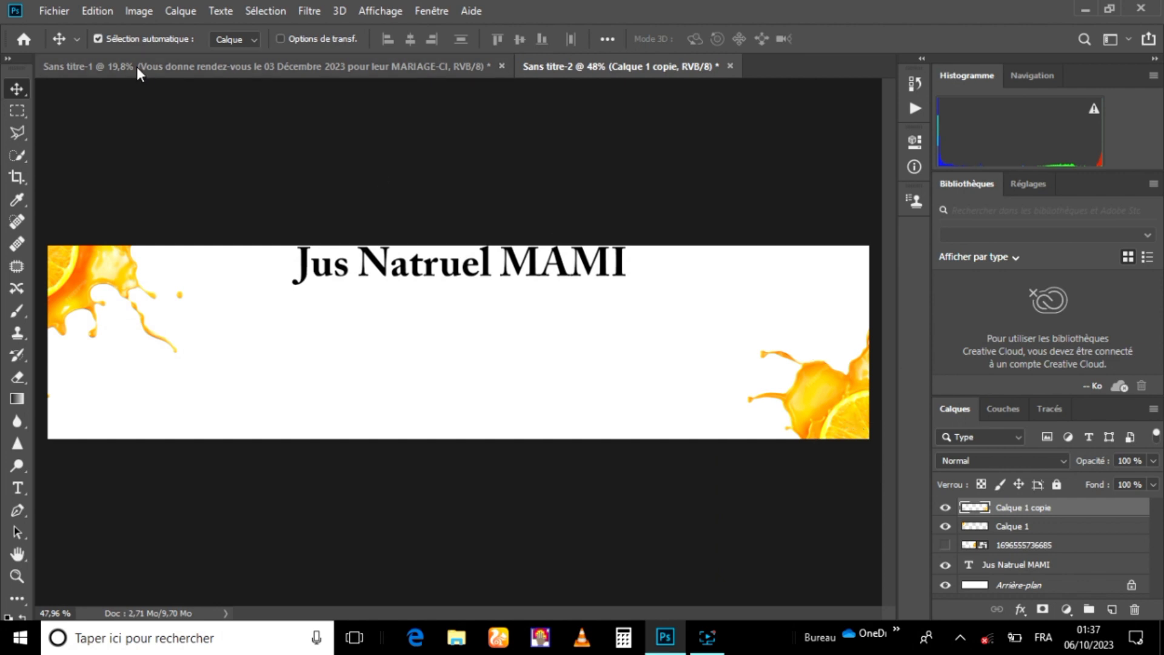
Place the juice bottle image 1696555736708.jpg from the image de modification folder as an embedded layer
left_click(54, 10)
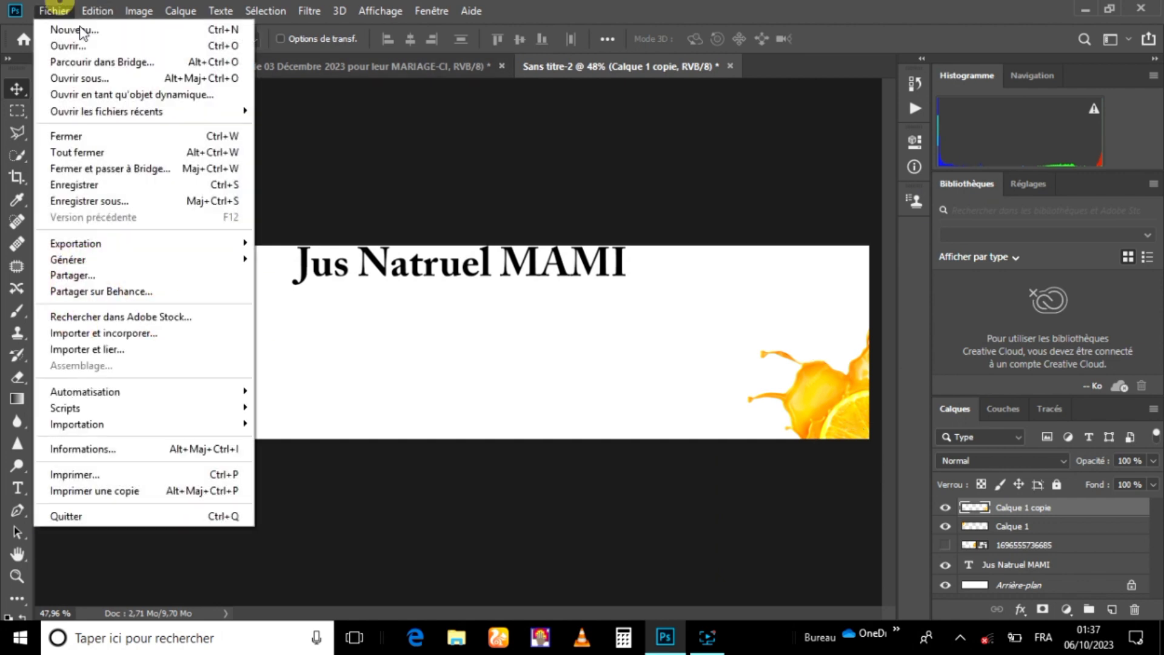
left_click(112, 331)
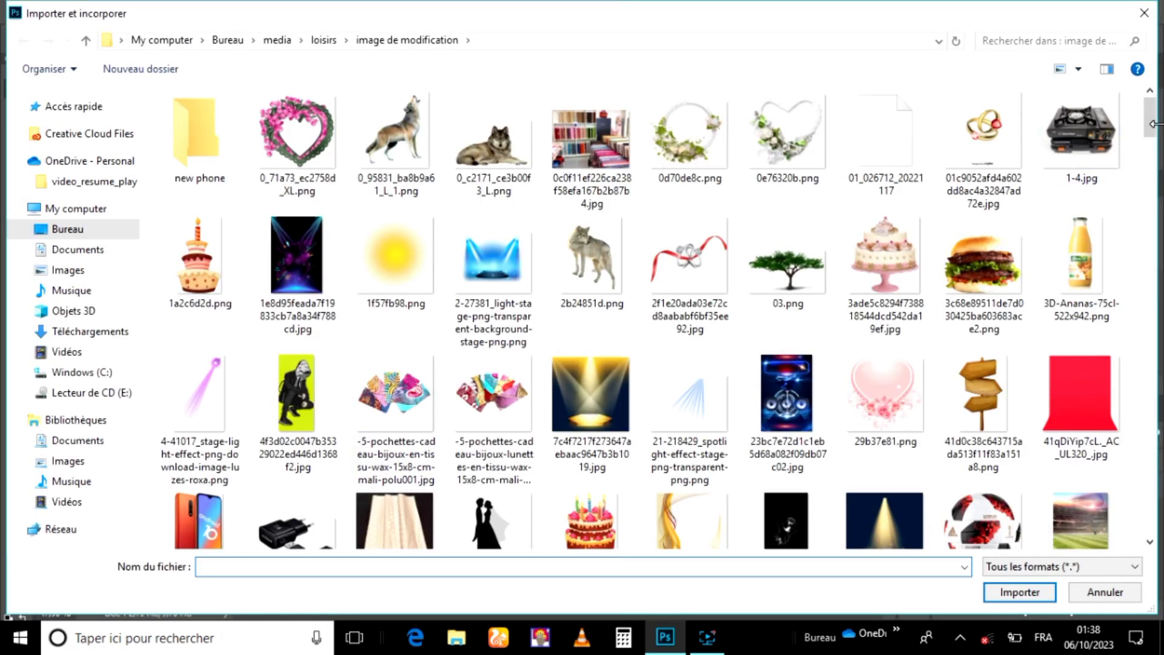
left_click_drag(1152, 123, 1156, 279)
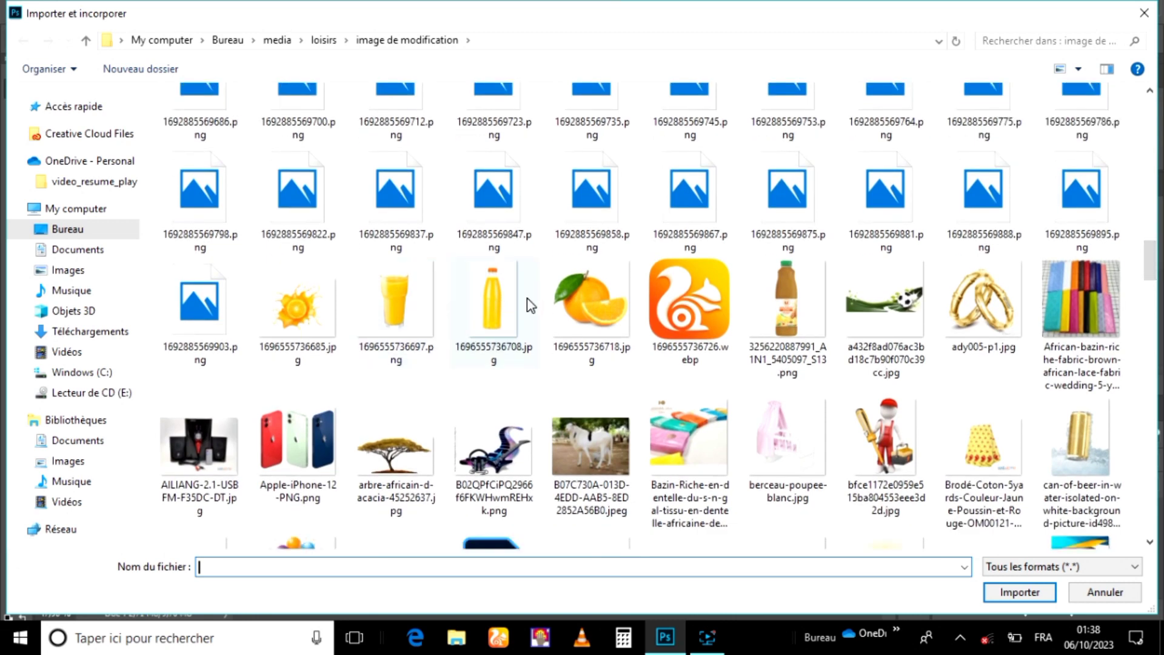
double_click(490, 289)
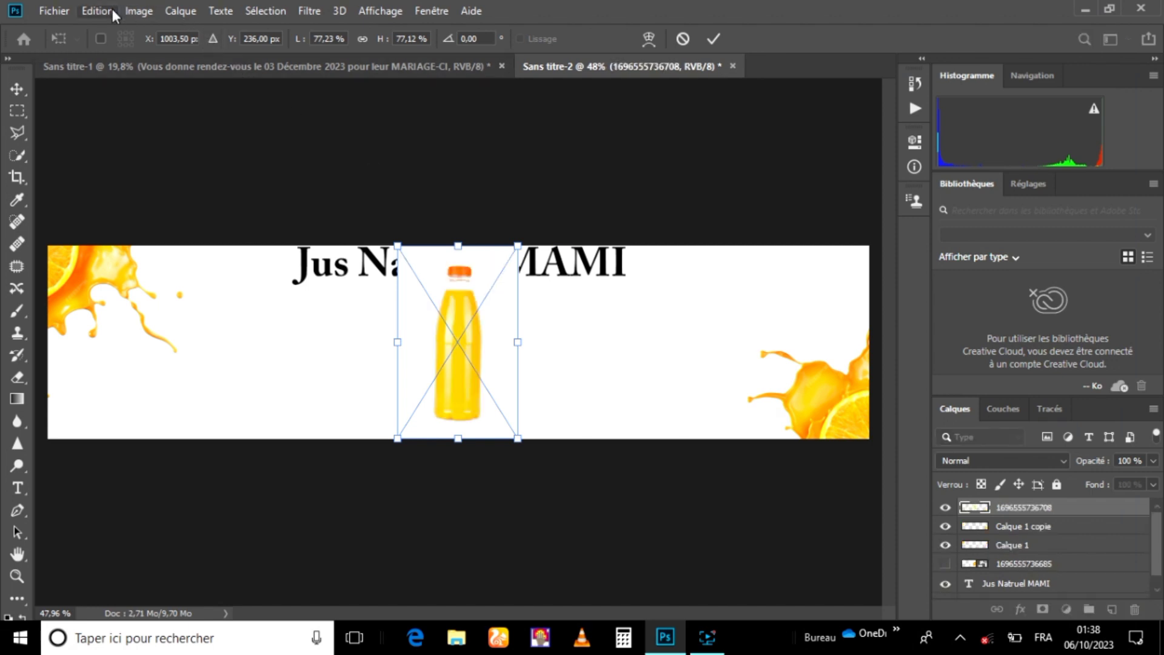
left_click(9, 89)
Select the juice bottle, including its orange cap and side edge, with the Quick Selection tool
left_click(12, 158)
left_click_drag(465, 341, 459, 273)
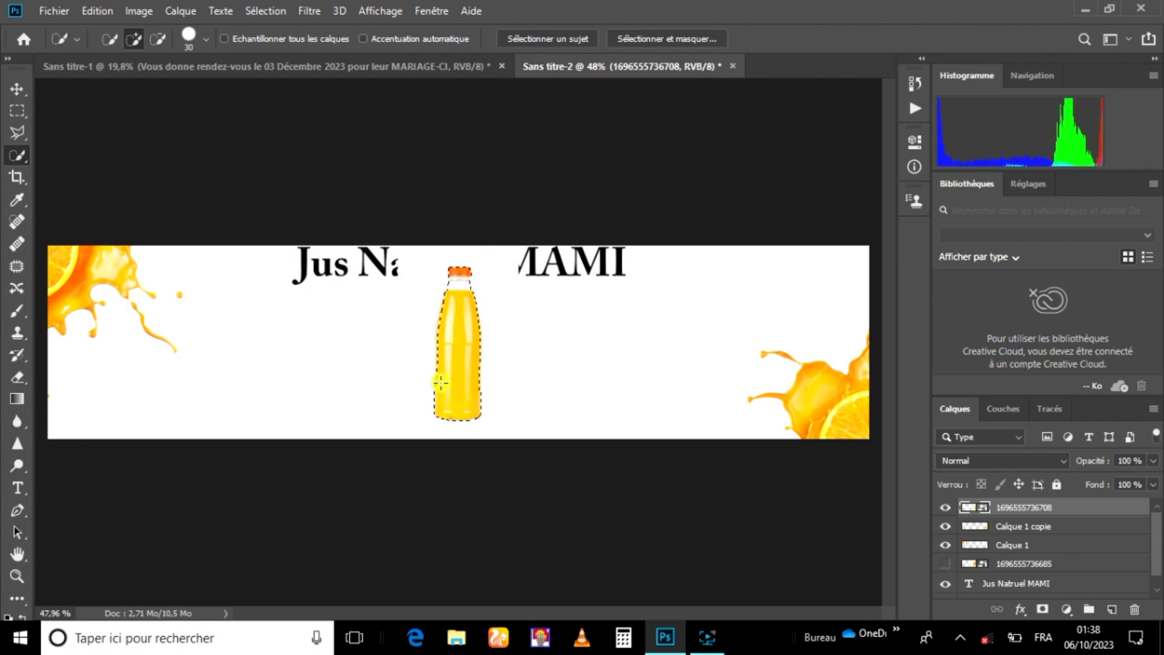
left_click_drag(437, 369, 439, 358)
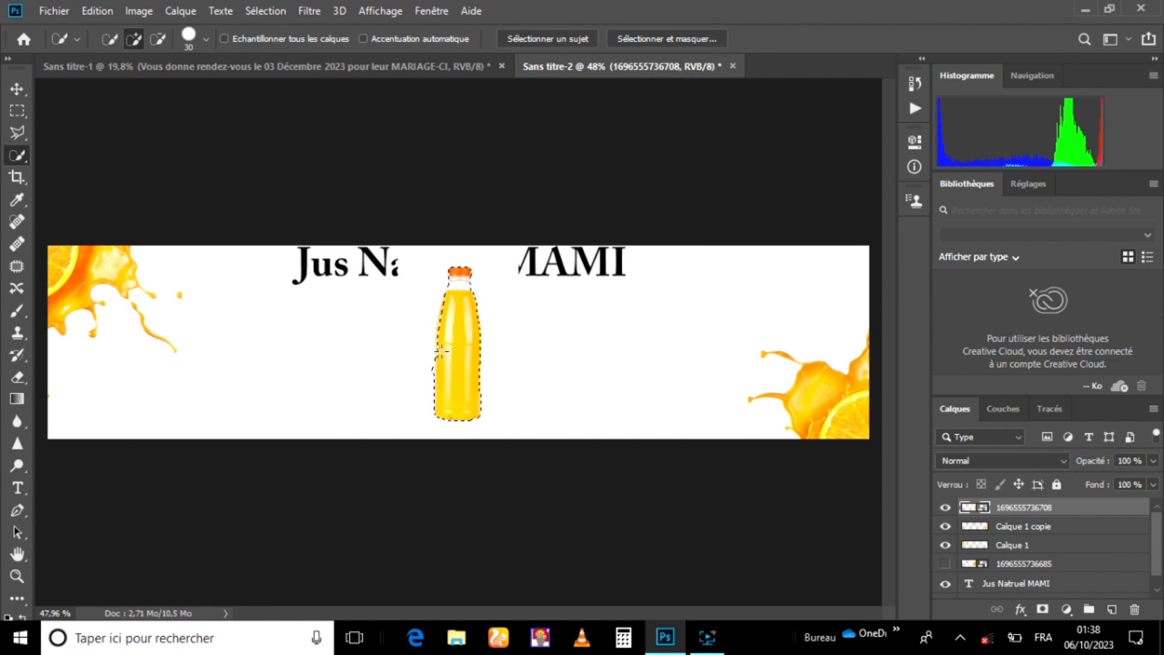
Replace the bottle's selection with an automatic subject selection and copy the bottle onto a new layer
key("ctrl+d")
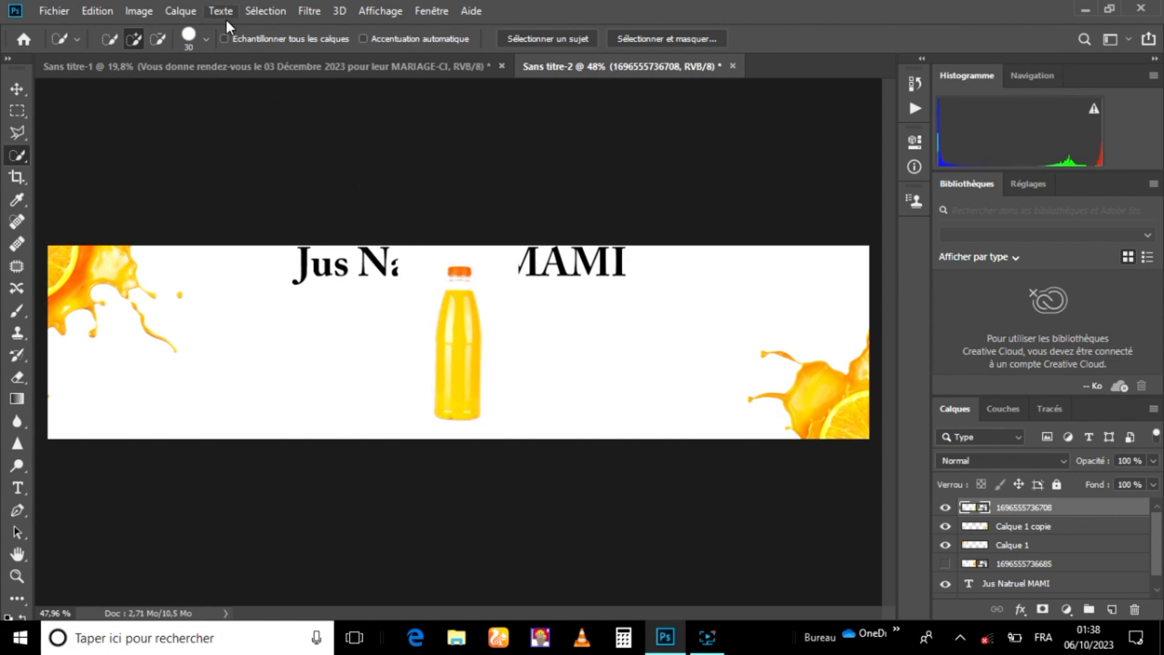
left_click(265, 11)
left_click(298, 210)
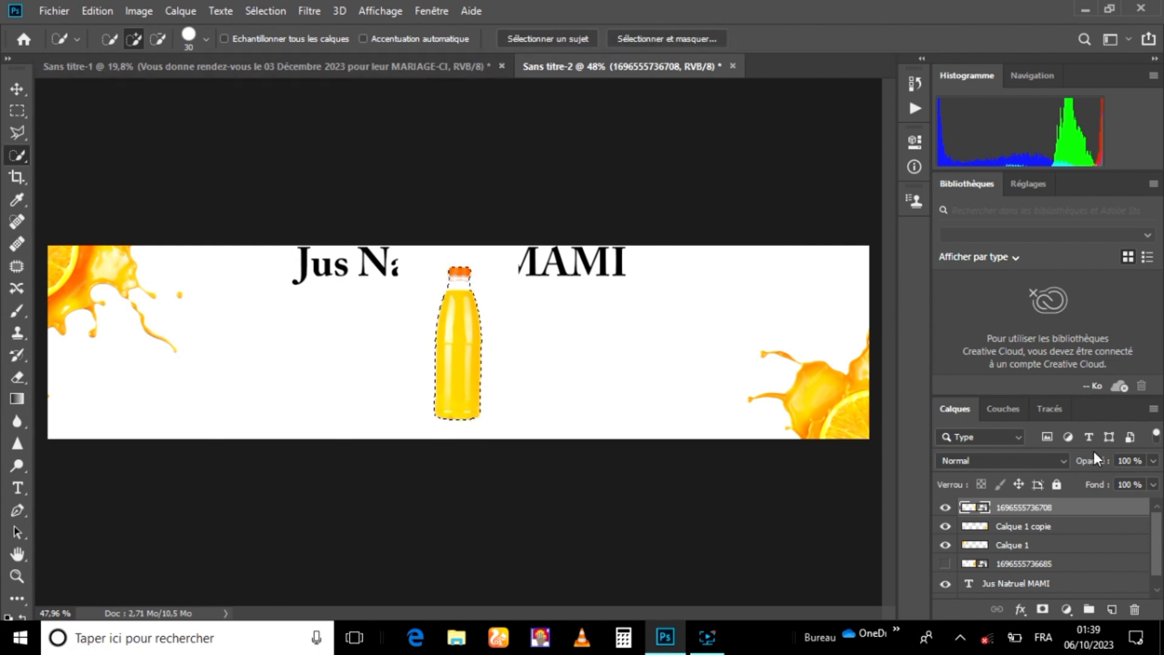
left_click(1104, 609)
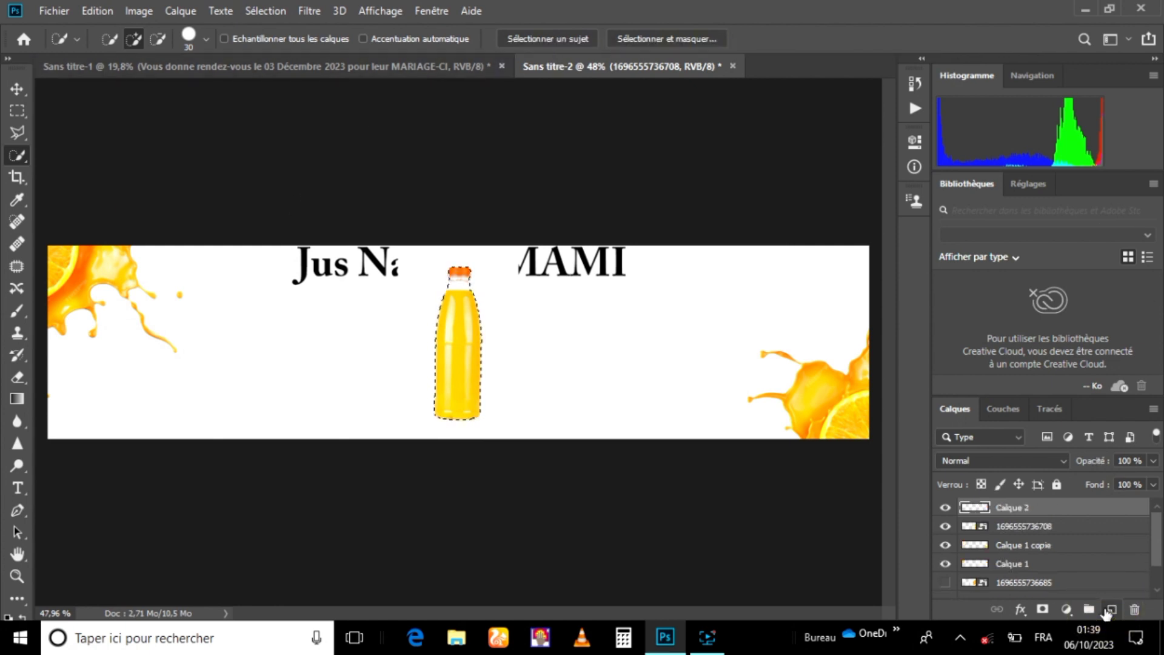
key("ctrl+d")
left_click(943, 526)
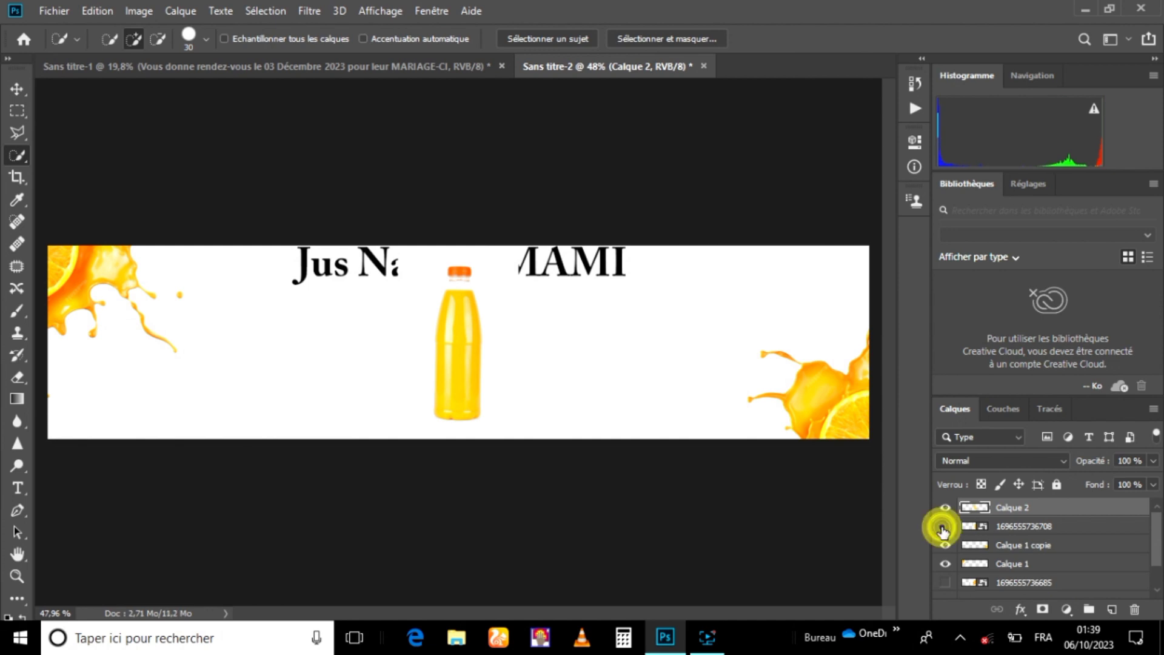
left_click(13, 90)
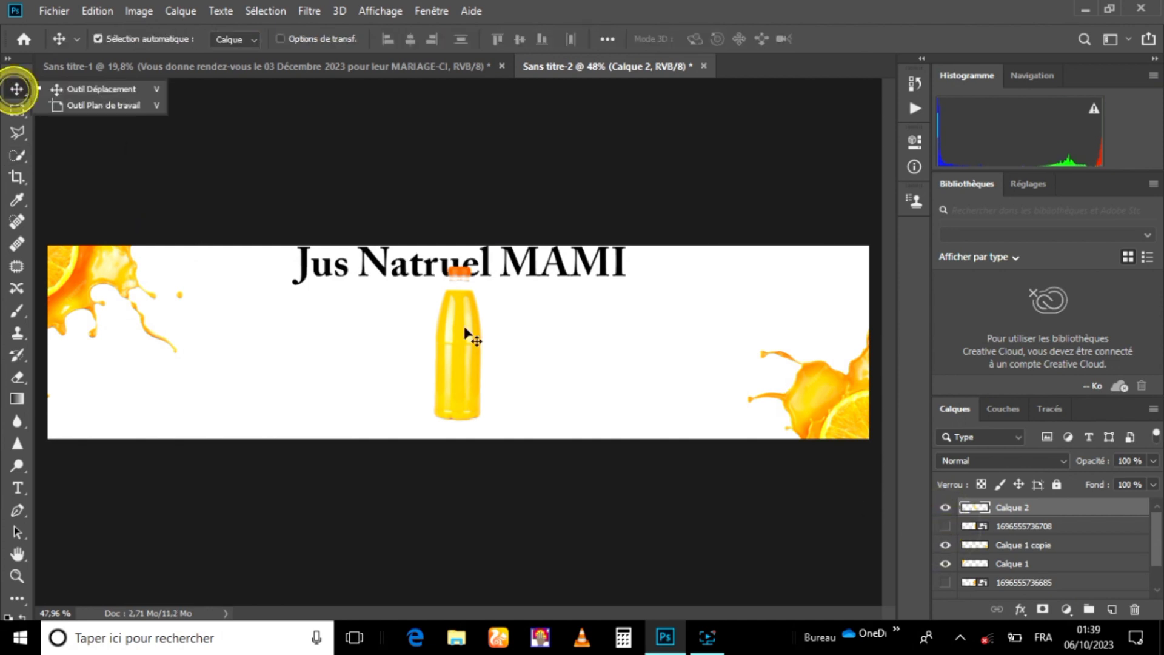
left_click_drag(467, 340, 143, 366)
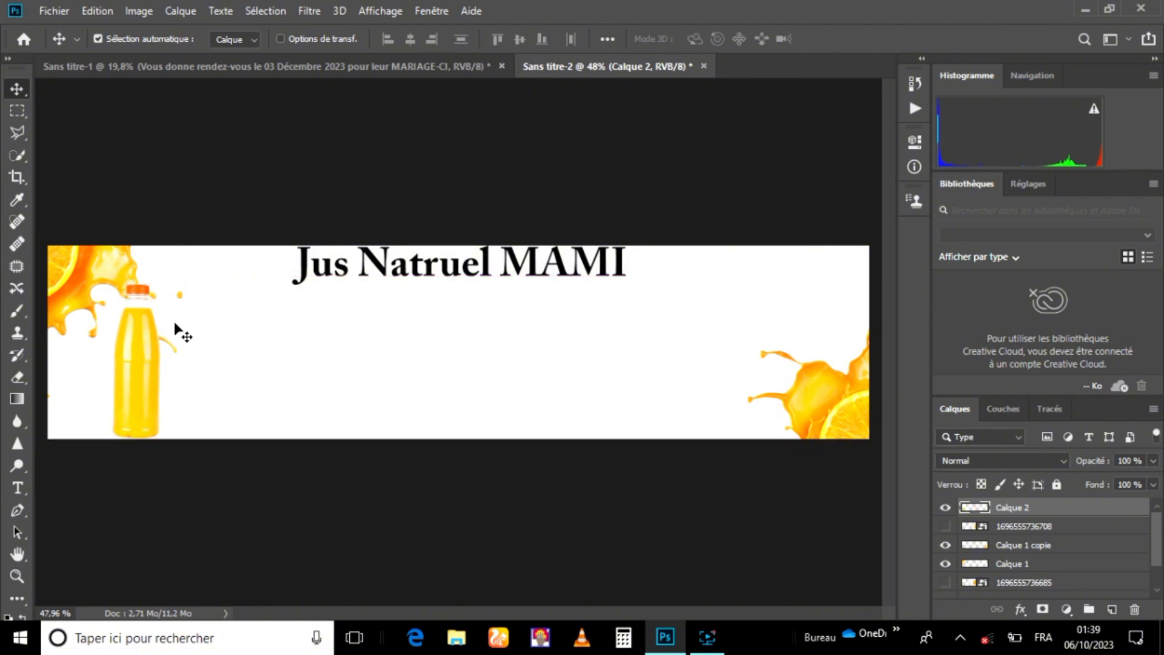
Place the orange image 1696555736718.jpg from the image de modification folder as an embedded layer
left_click(53, 11)
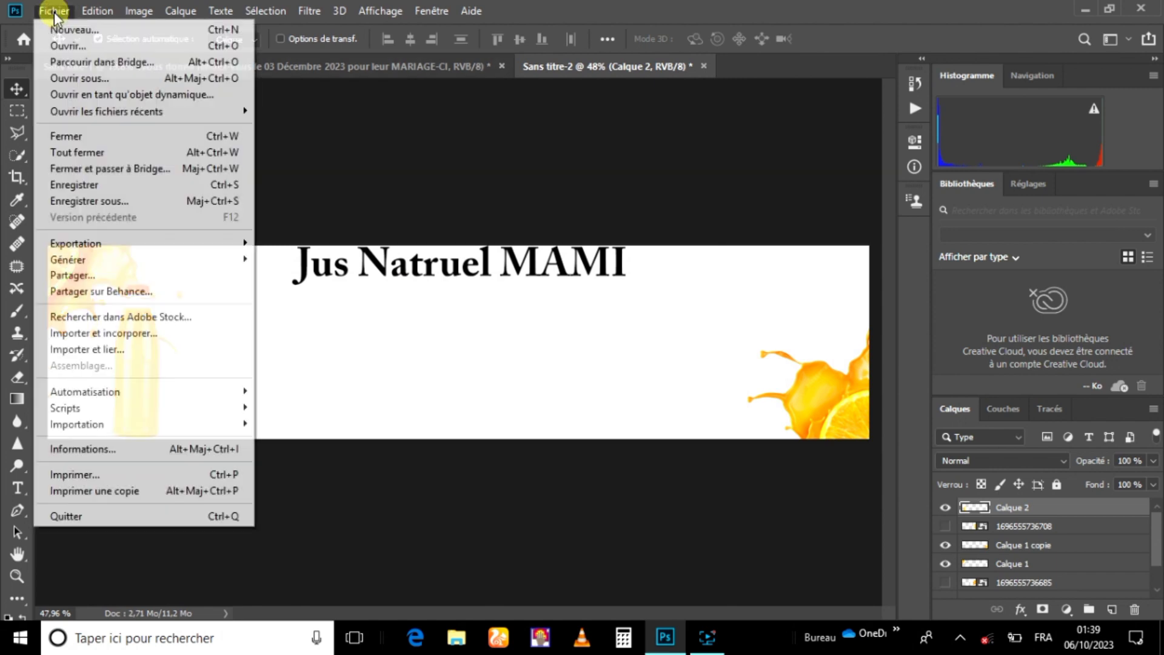
left_click(165, 331)
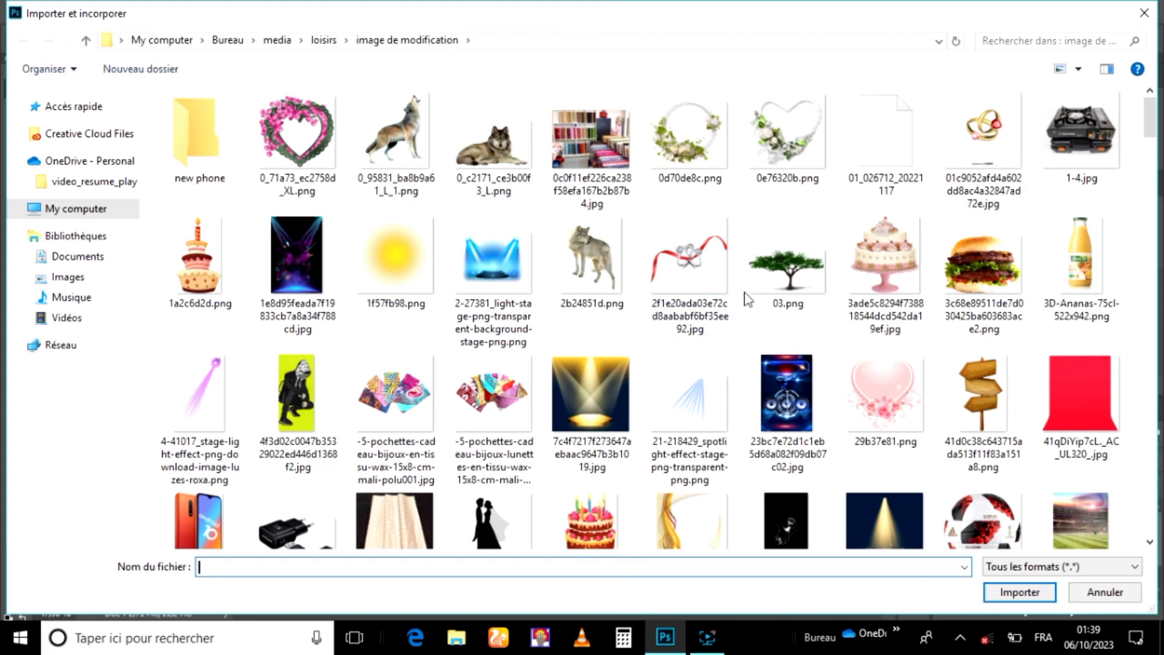
left_click_drag(1152, 115, 1158, 253)
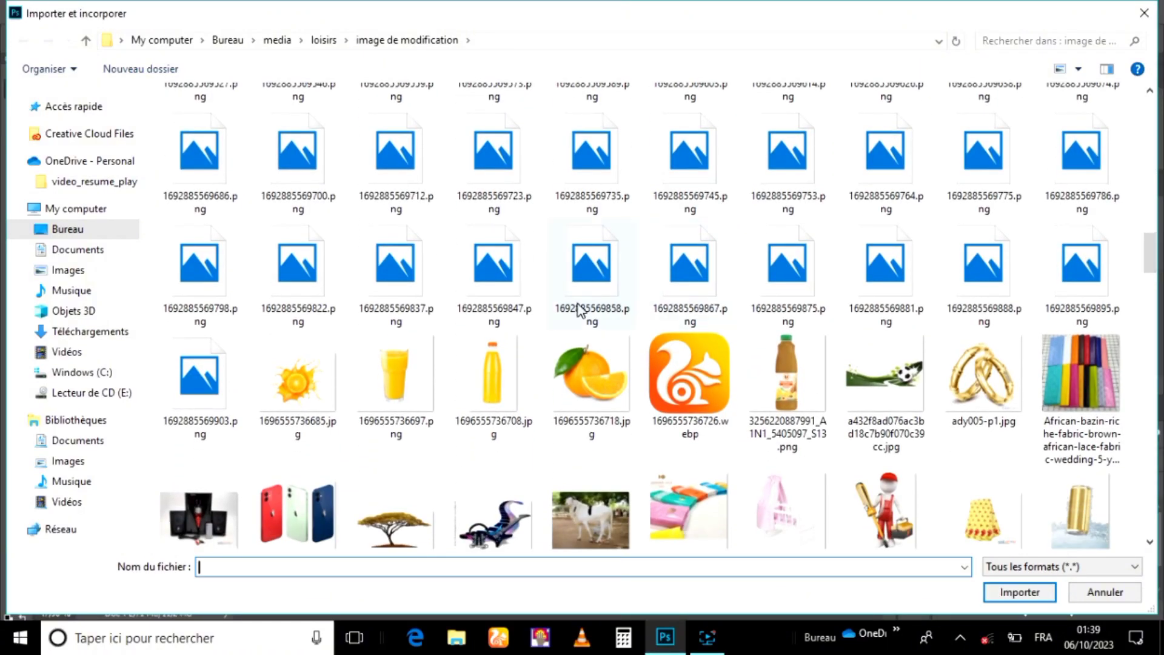
double_click(569, 371)
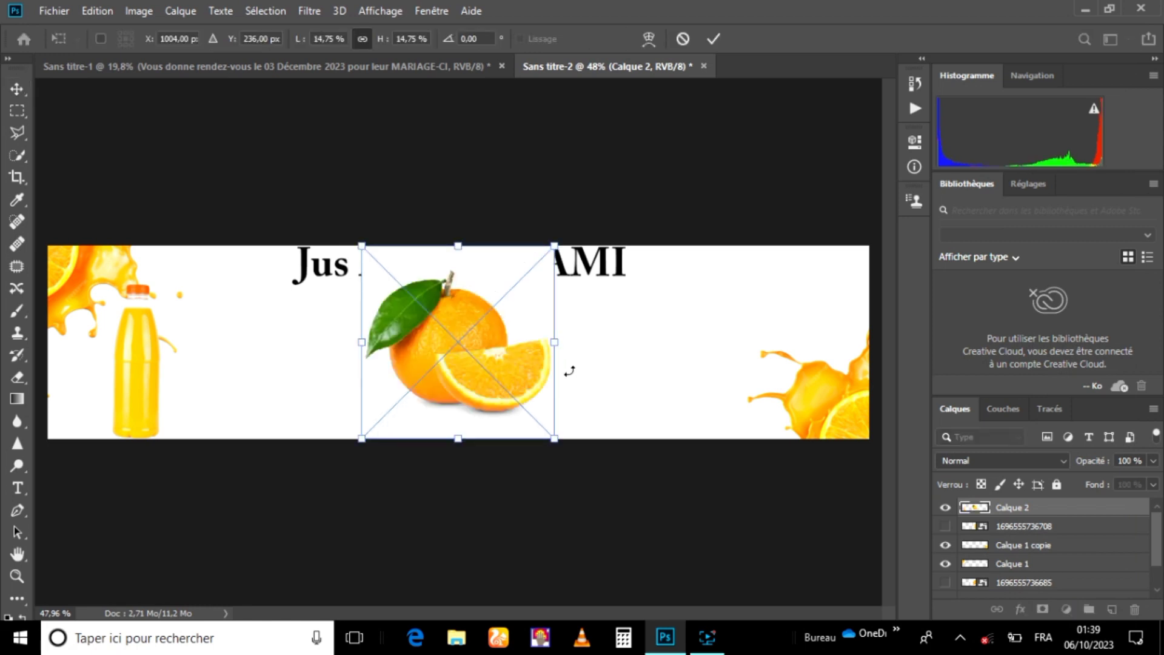
left_click(17, 88)
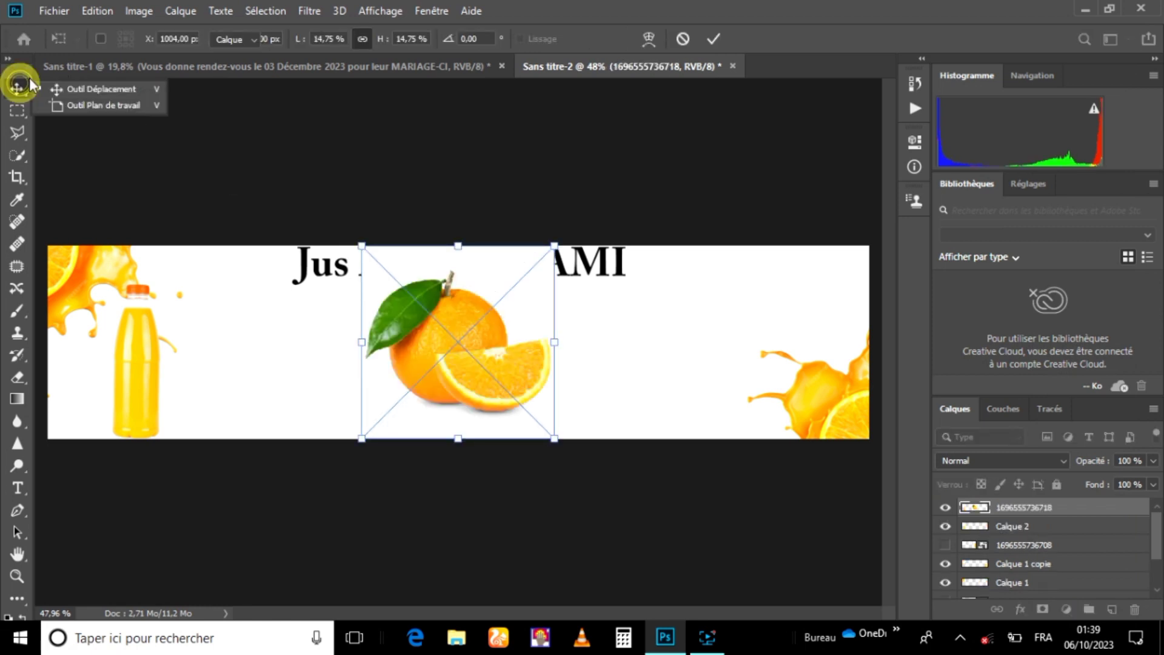
left_click(264, 11)
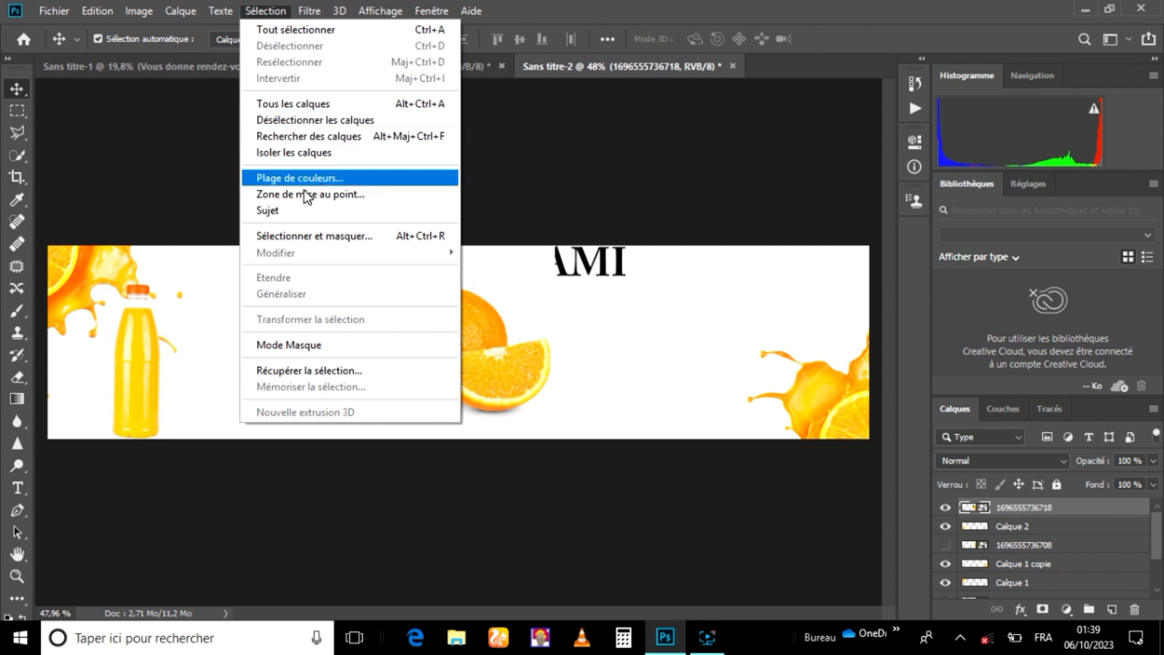
left_click(295, 209)
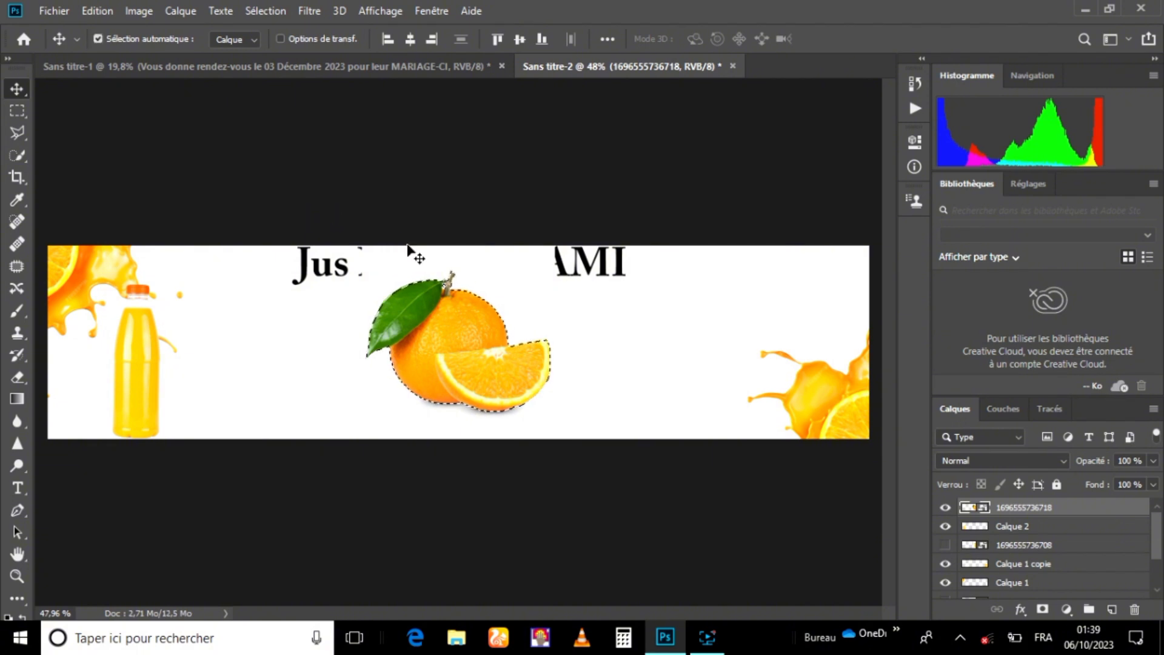
left_click(1111, 609)
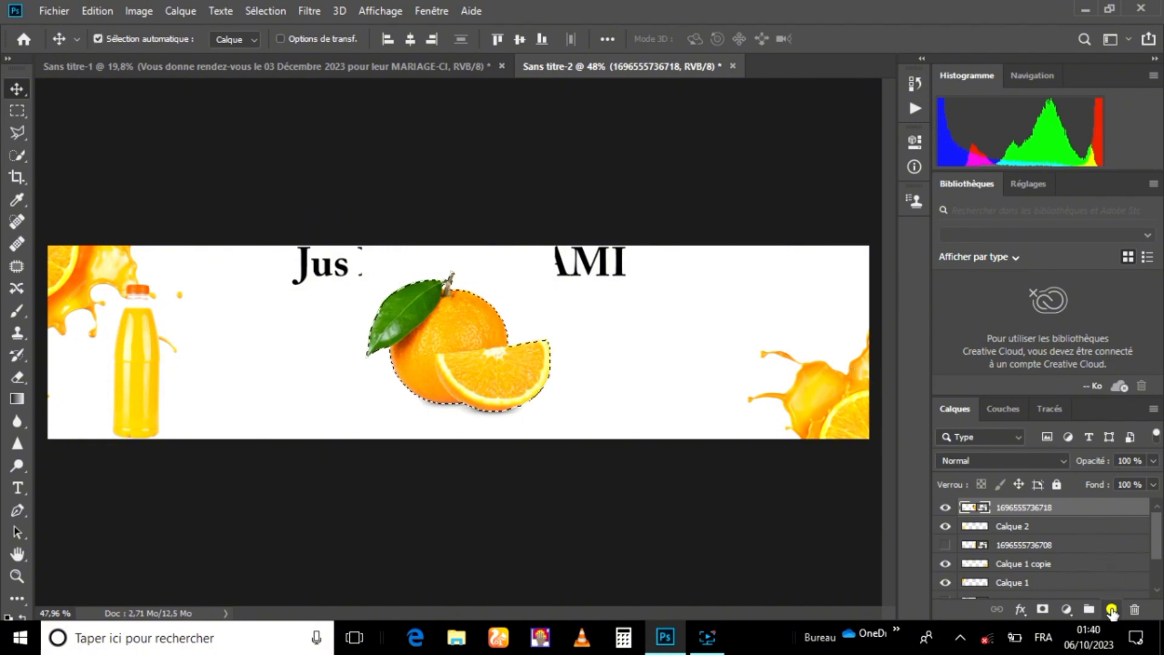
key("ctrl+d")
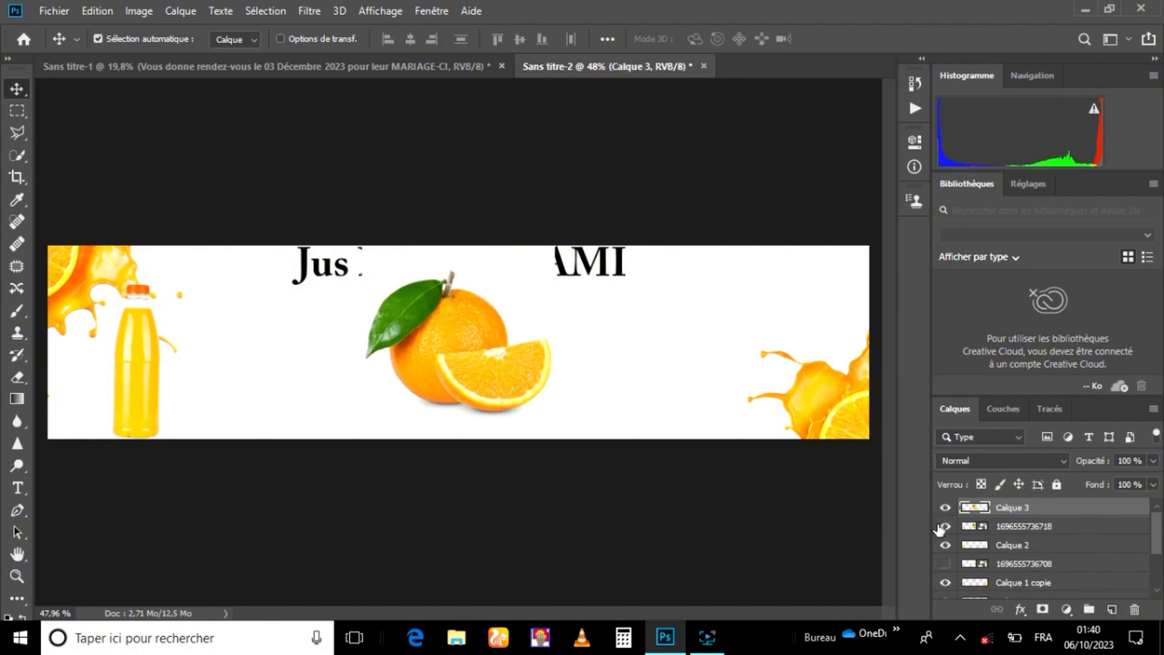
left_click(943, 527)
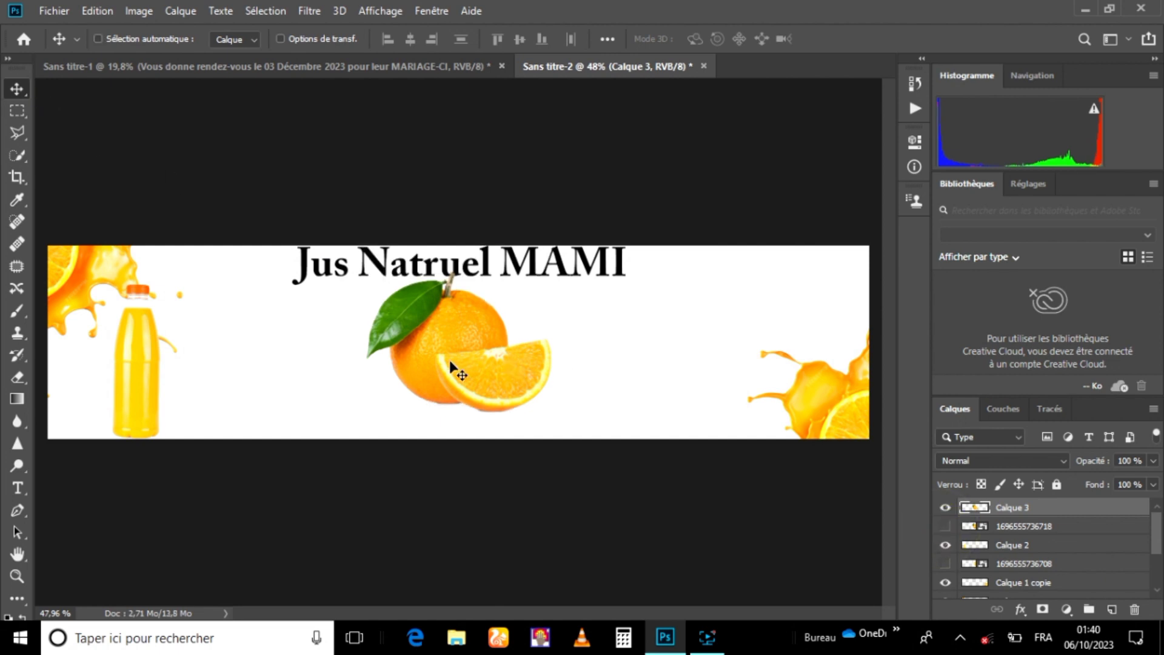
Scale the cut-out orange to about 45% and place it in the banner's lower-left corner, overlapping the bottle's base
key("ctrl+t")
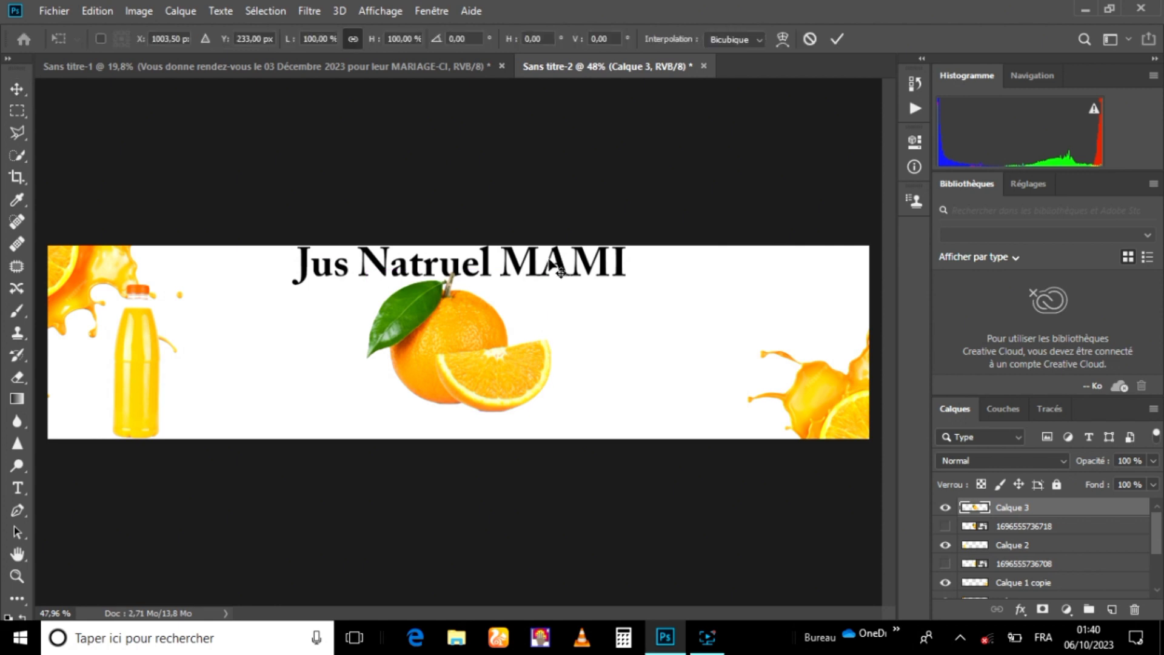
left_click_drag(549, 269, 442, 343)
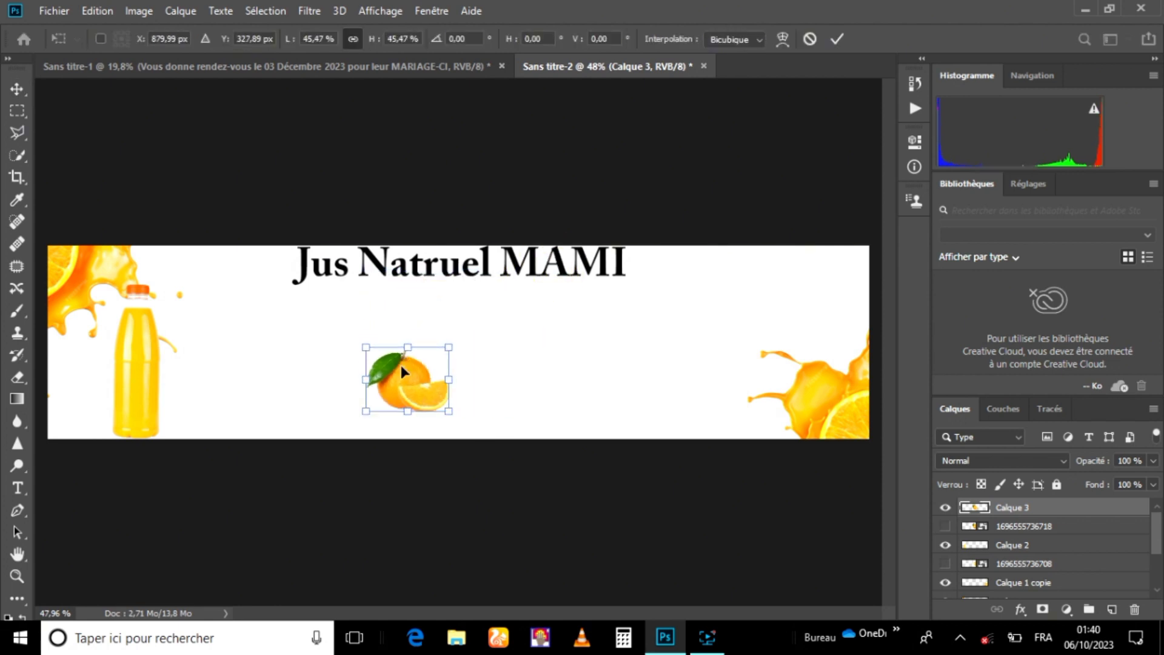
left_click_drag(391, 388, 96, 408)
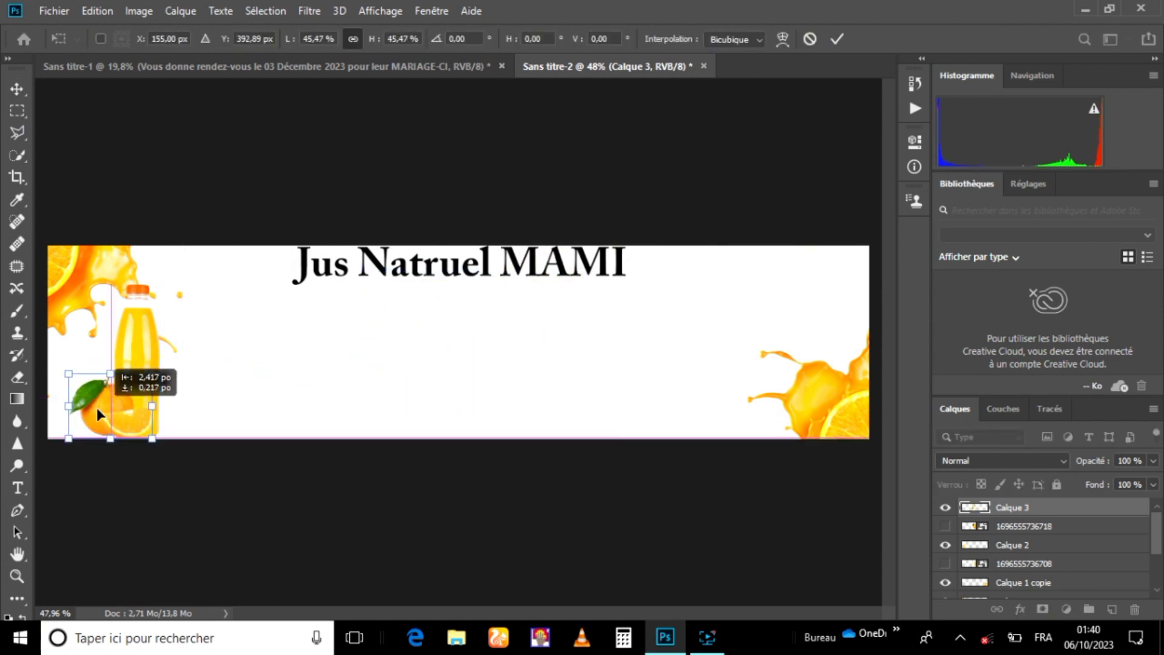
left_click(16, 89)
Shift the bottle slightly up and to the right, and adjust the orange to sit in front of its lower-left base
left_click_drag(147, 383, 161, 367)
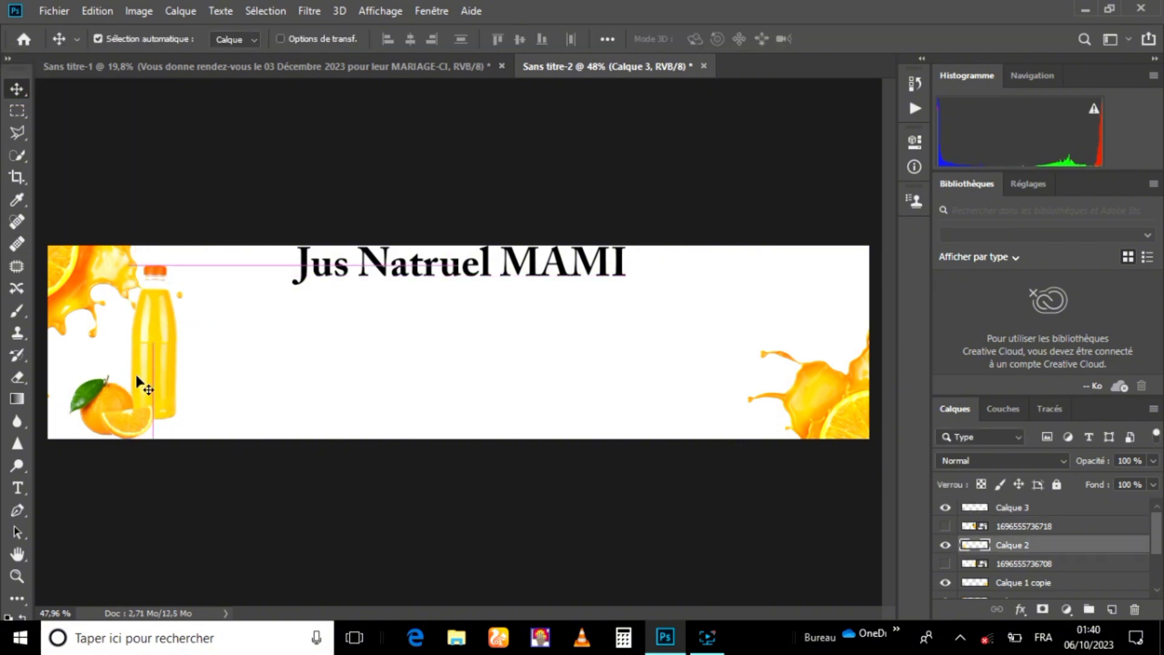
left_click_drag(114, 410, 111, 395)
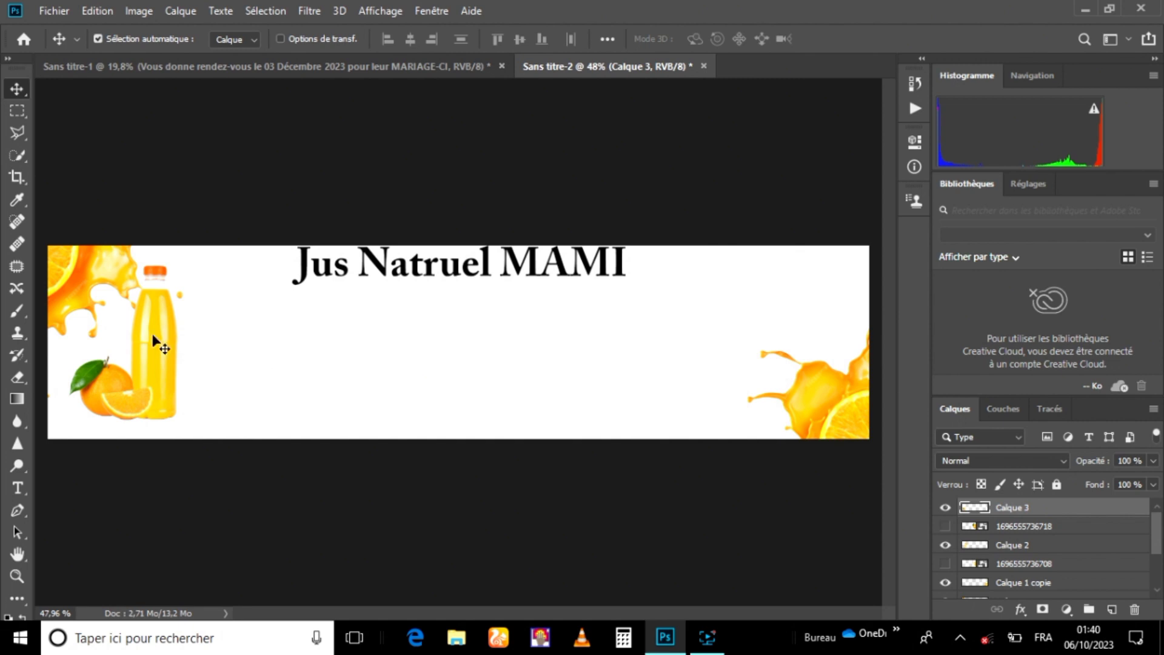
left_click_drag(152, 338, 117, 403)
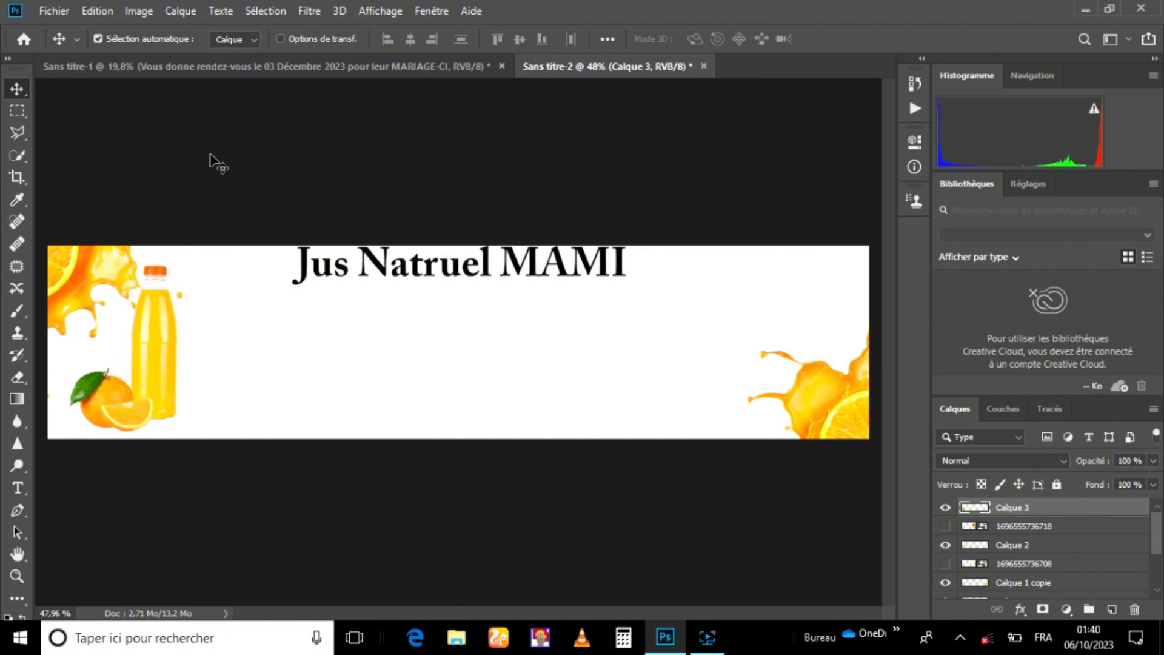
Place a horizontally flipped copy of the cut-out orange on the right side of the bottle's base
left_click(102, 408)
key("ctrl+j")
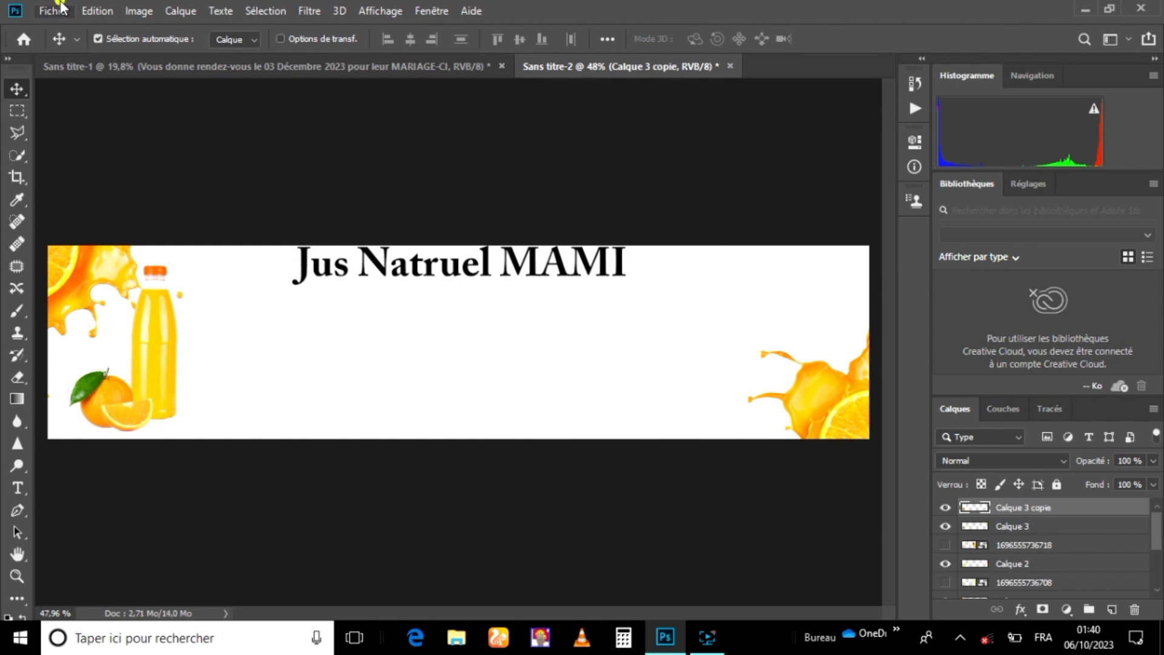
left_click(61, 7)
left_click(58, 9)
left_click(99, 10)
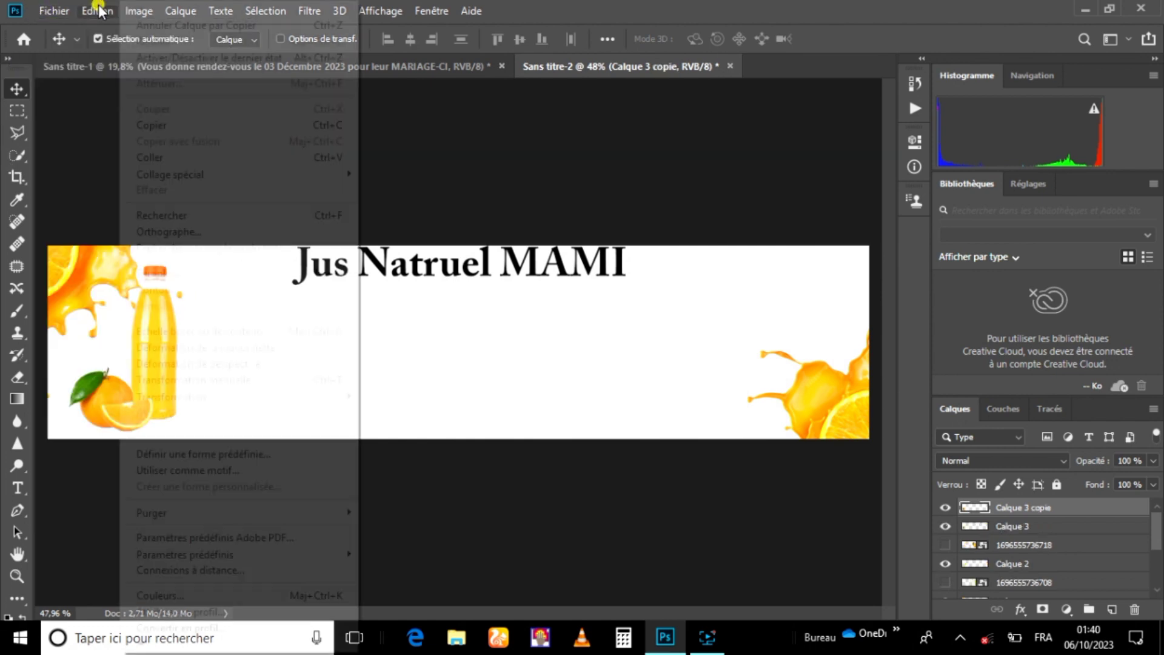
mouse_move(267, 400)
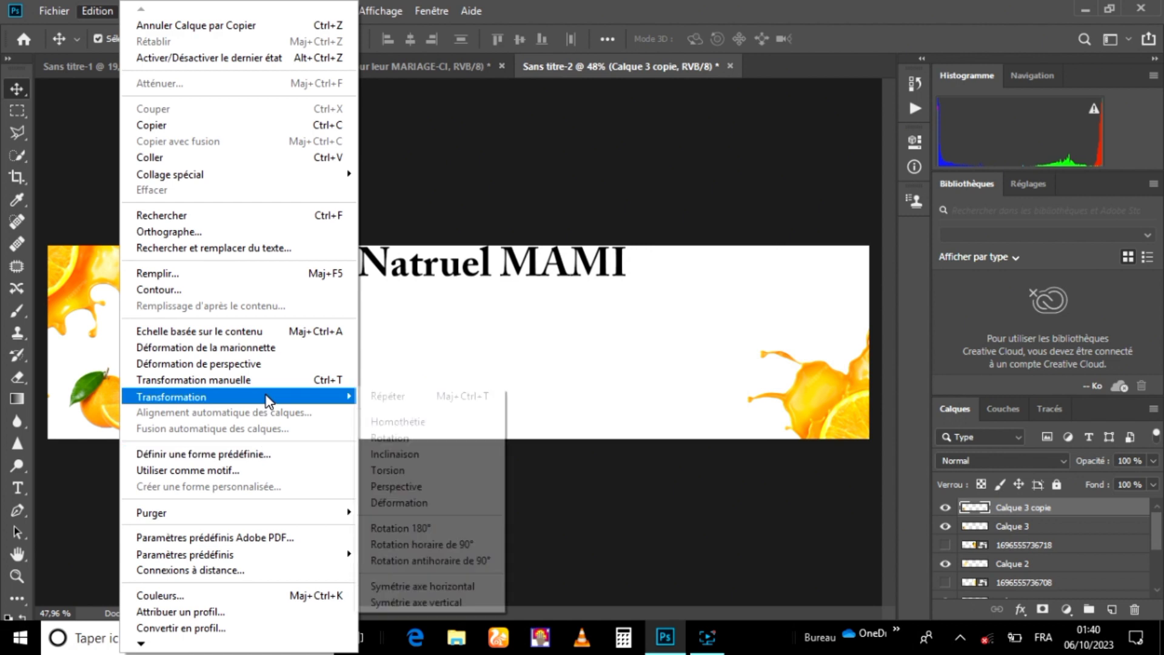
left_click(432, 583)
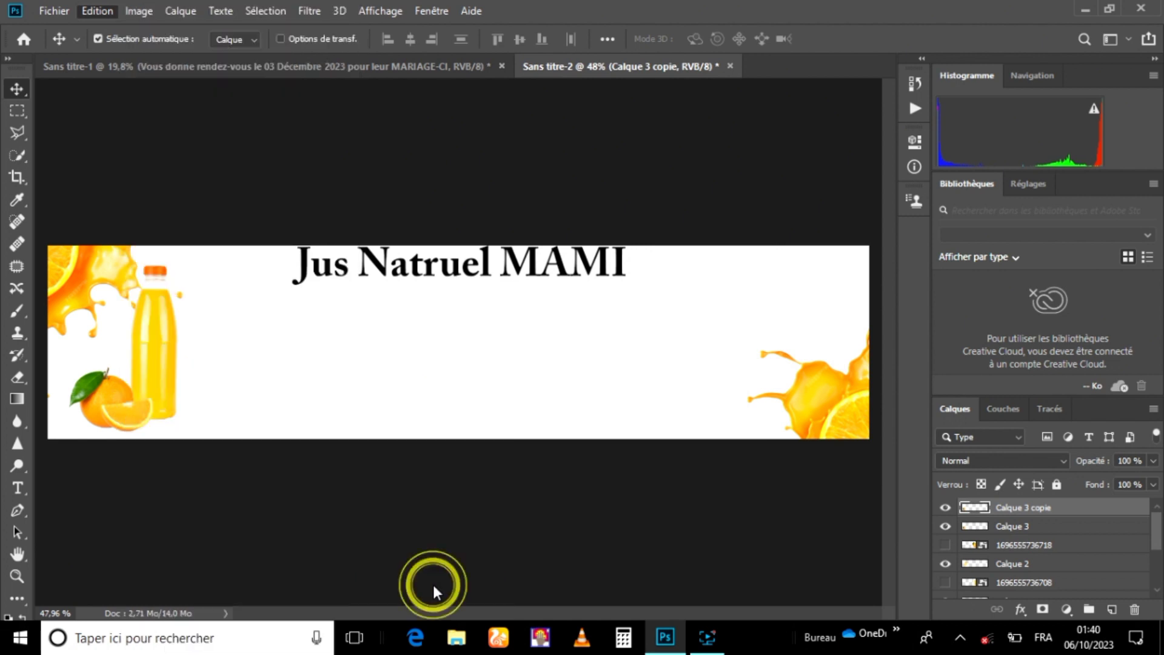
left_click_drag(104, 408, 181, 413)
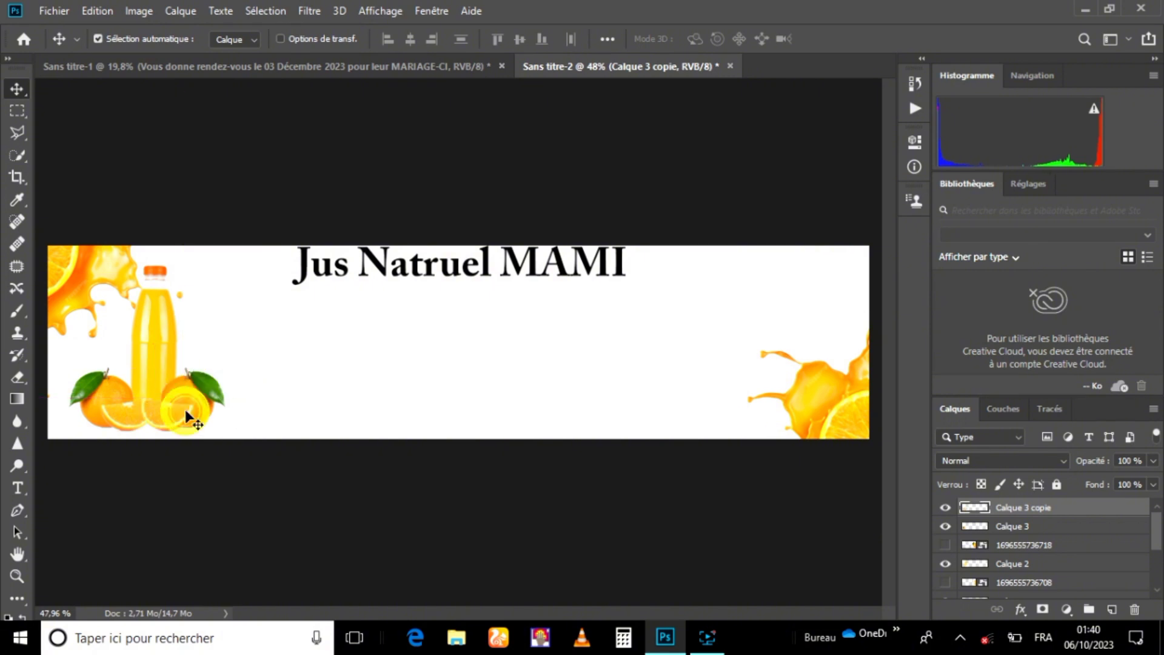
left_click_drag(184, 409, 192, 411)
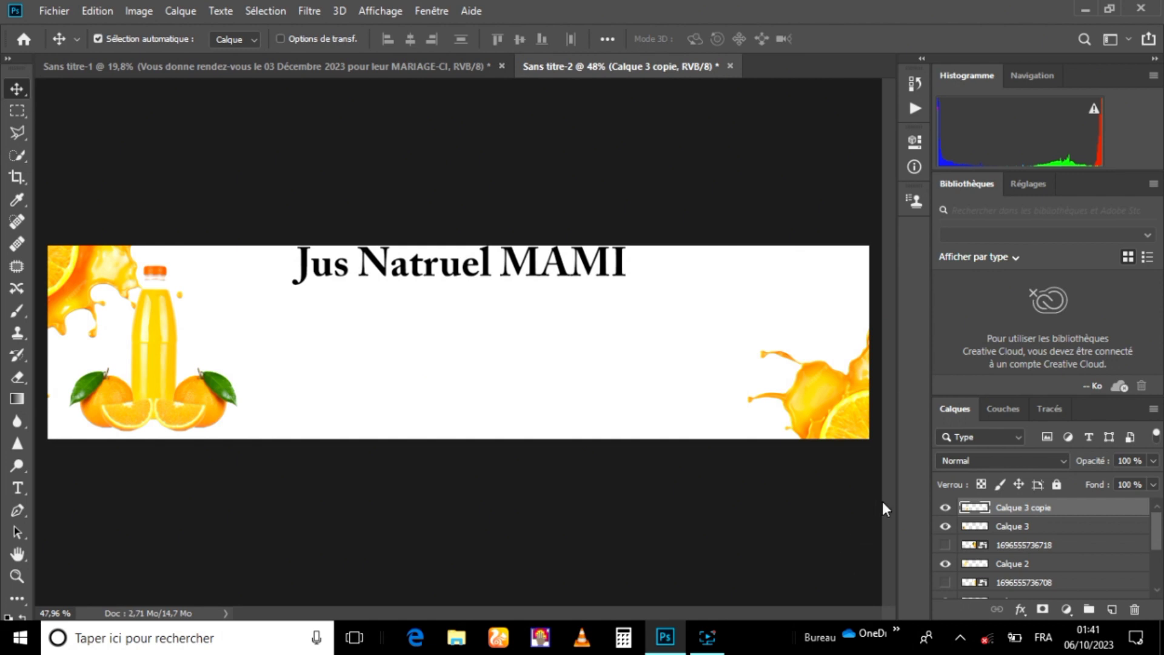
Enlarge the flipped orange copy to about 178% and shift it slightly right in front of the bottle
left_click(164, 342)
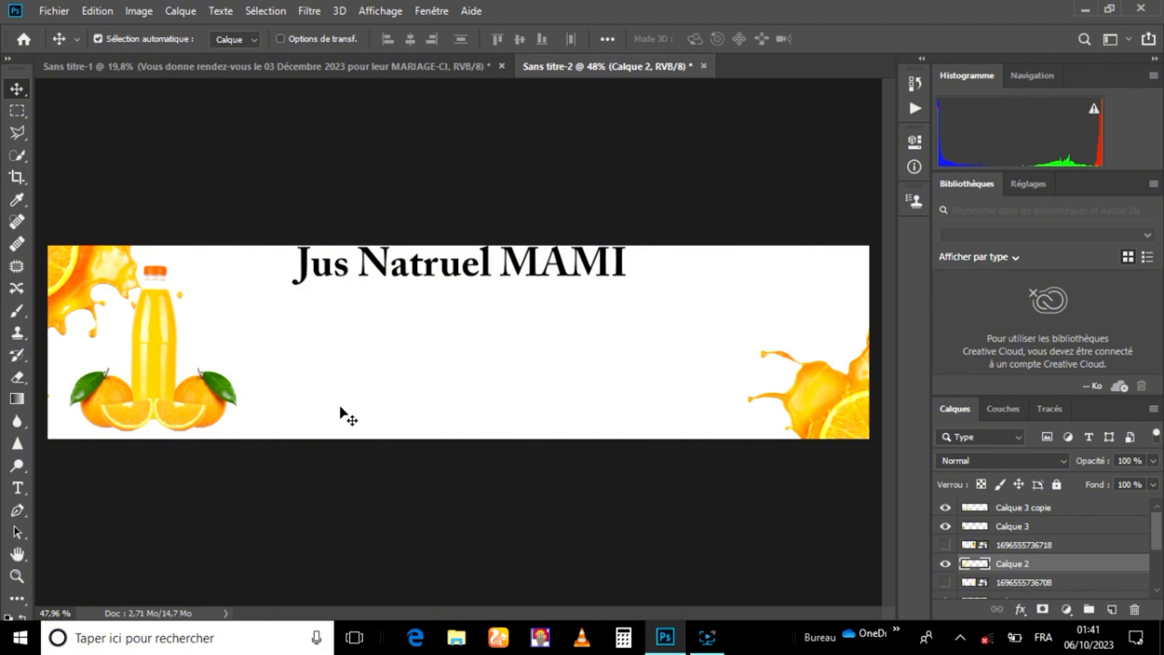
left_click(186, 397)
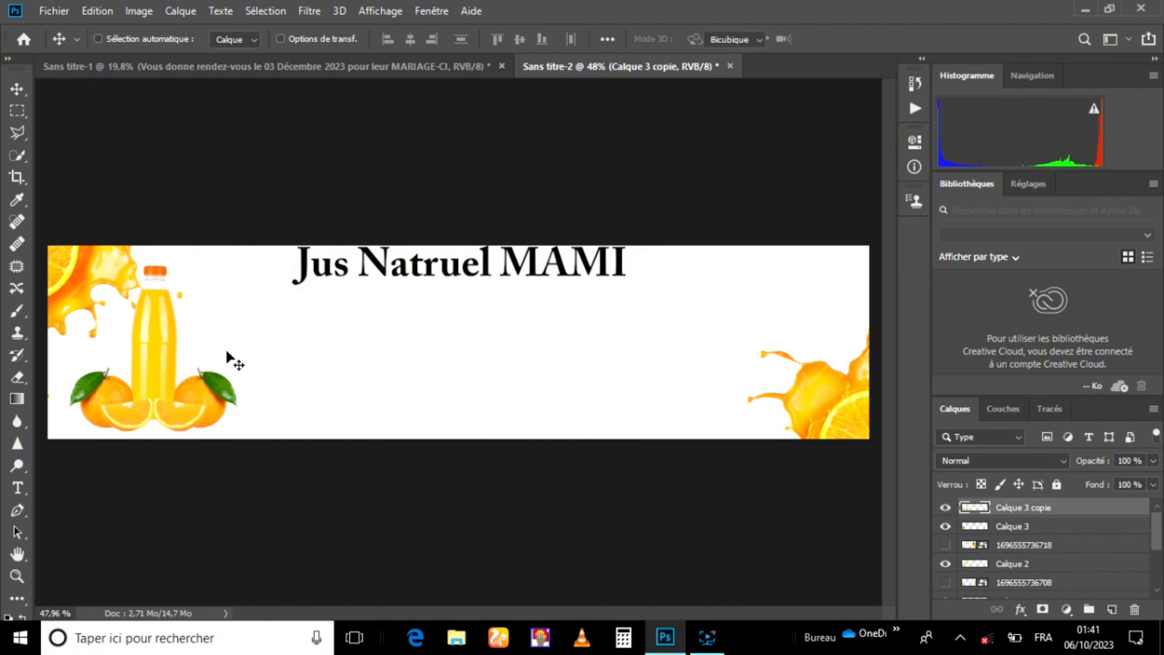
key("ctrl+t")
left_click_drag(193, 367, 193, 318)
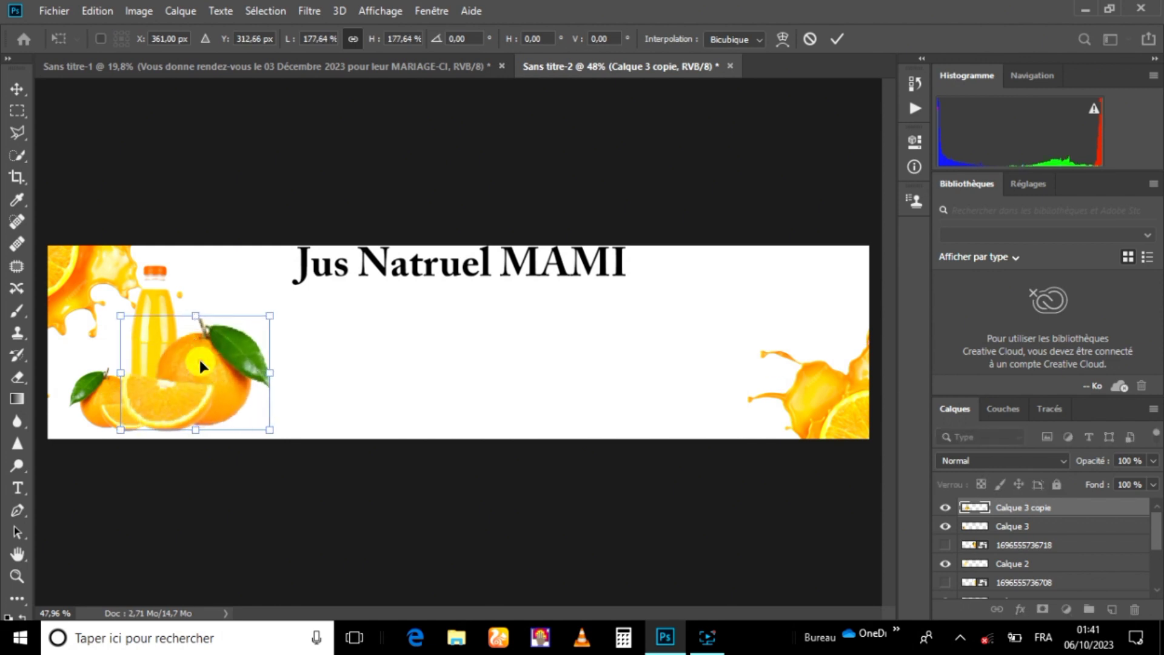
left_click_drag(199, 359, 206, 362)
left_click(17, 89)
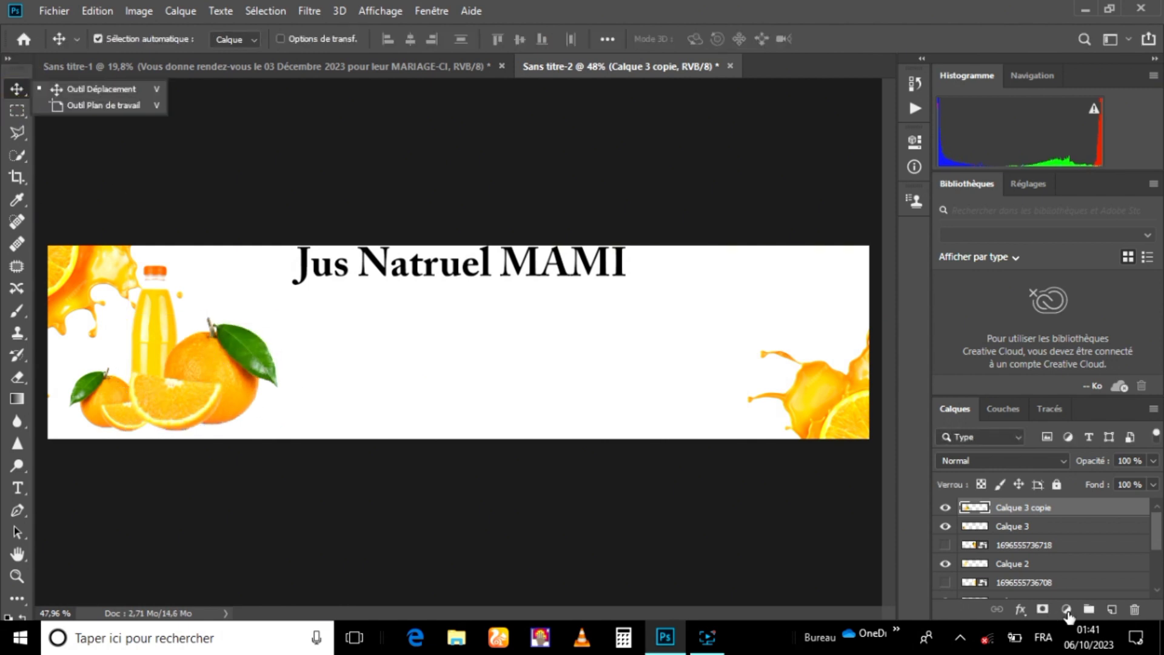
Select the bottle and both orange layers together and move the group to the banner's centre, under the title
left_click(944, 564)
left_click(943, 564)
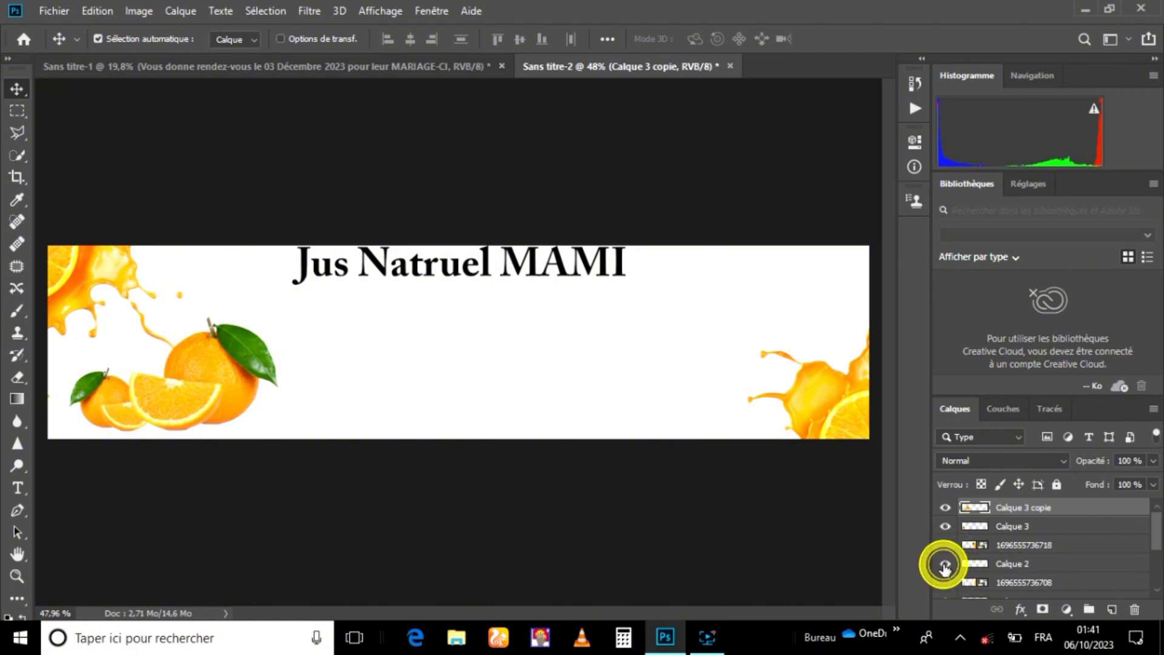
left_click(1041, 564, "ctrl")
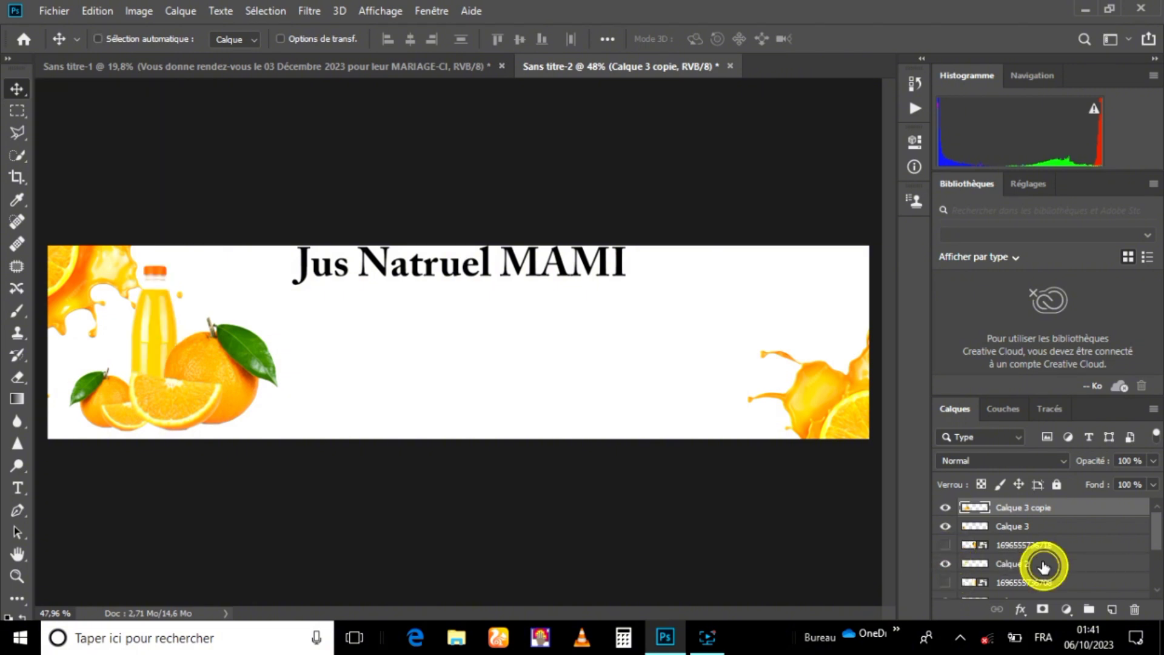
left_click(1023, 528, "ctrl")
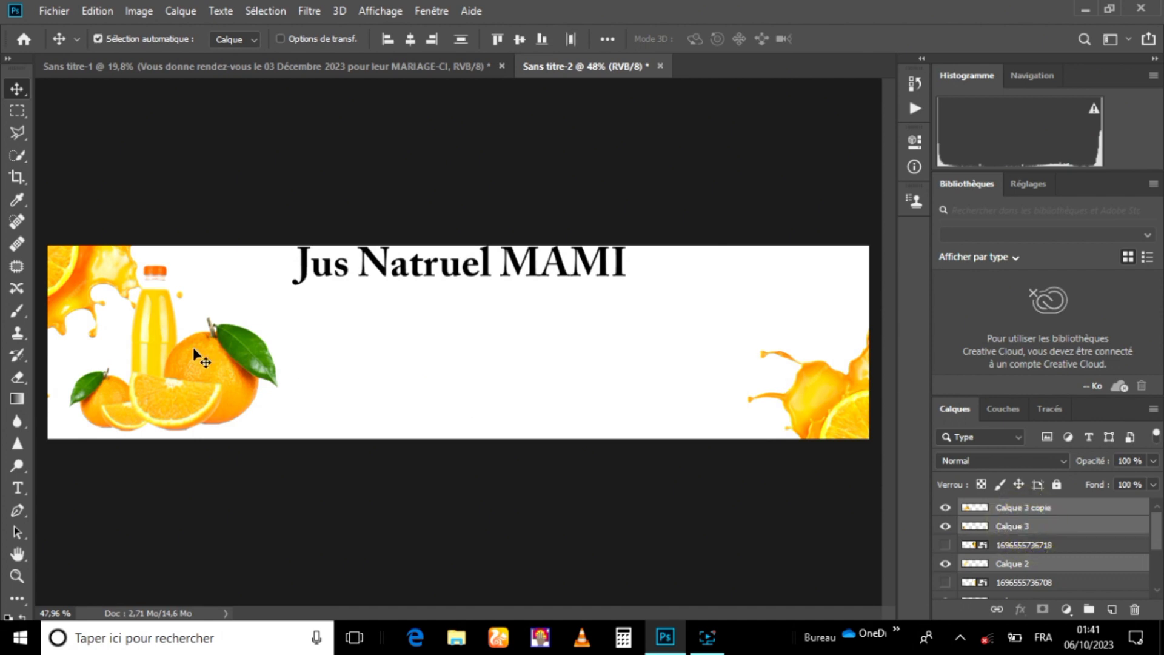
left_click_drag(194, 354, 482, 348)
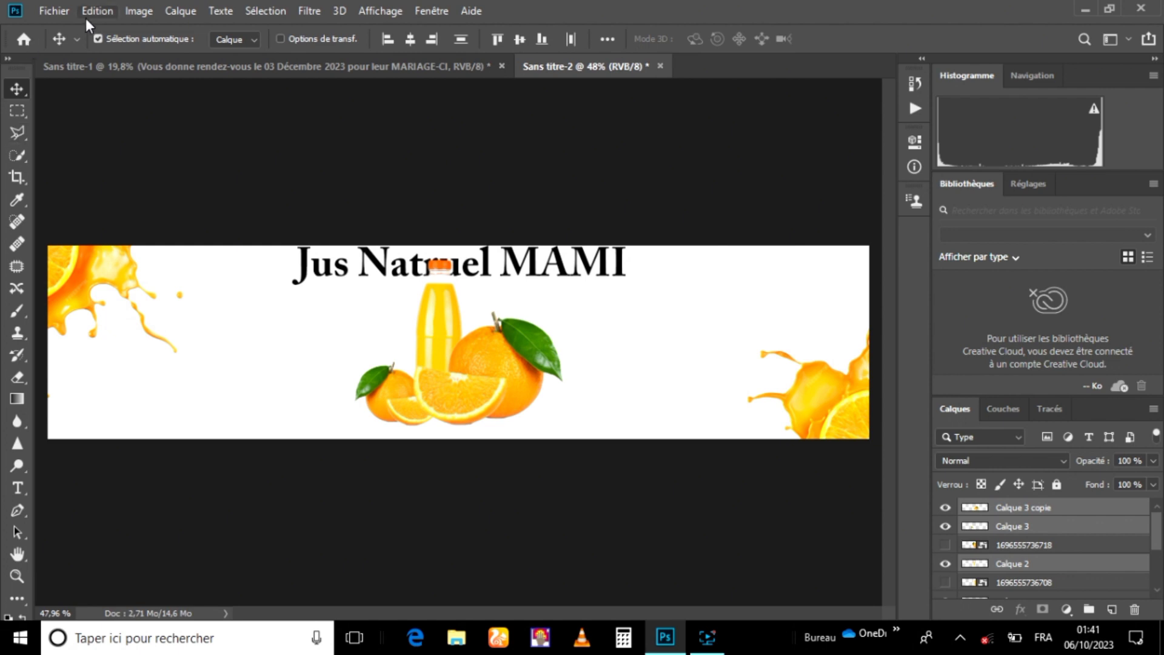
Scale the bottle-and-oranges group down slightly and lower it so it sits clear of the title
key("ctrl+t")
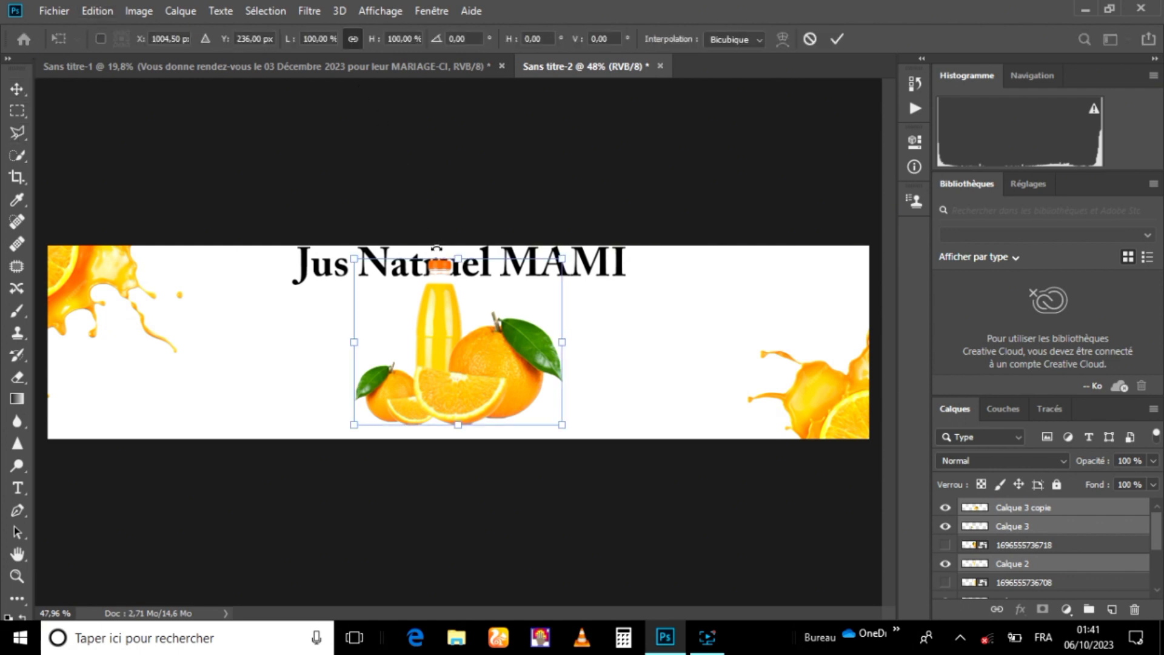
mouse_move(460, 260)
left_mouse_down()
mouse_move(460, 239)
mouse_move(460, 280)
left_mouse_up()
left_click(17, 89)
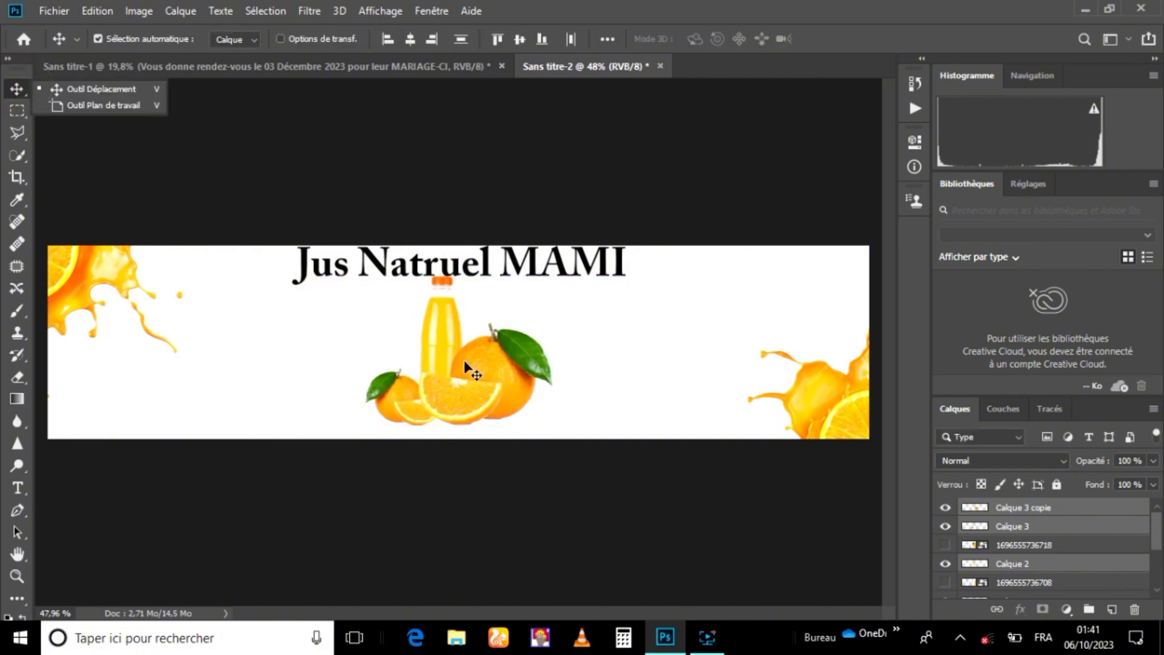
left_click_drag(467, 364, 468, 373)
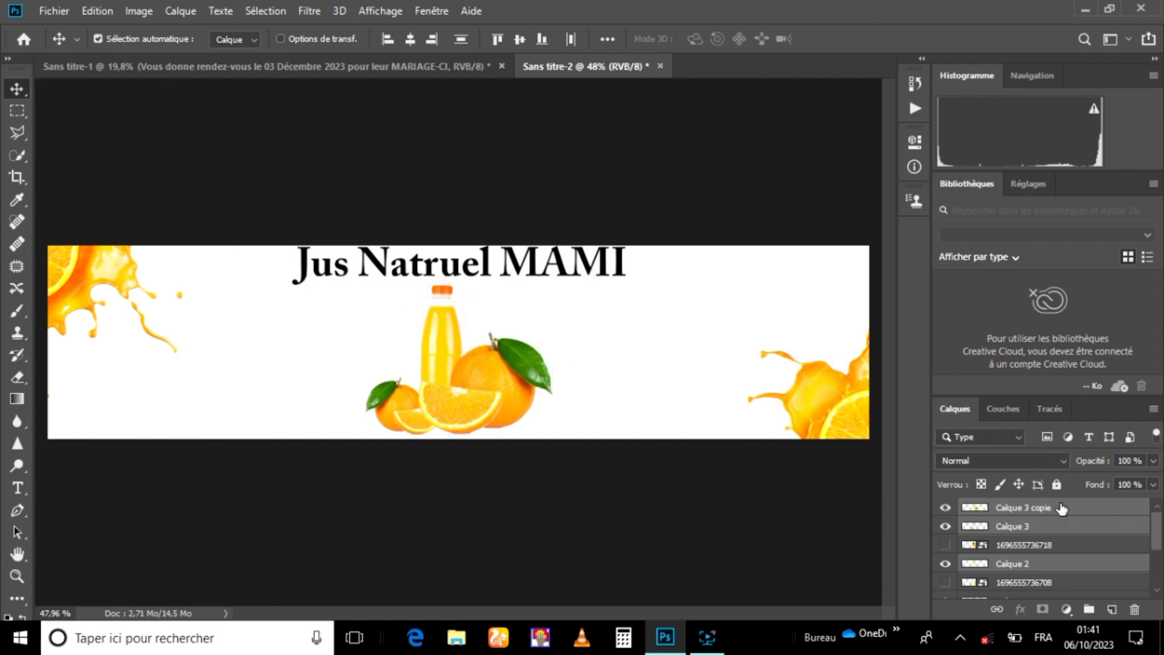
Scale the bottle alone down to about 94% and shift the larger orange slightly to the right
left_click(1028, 565)
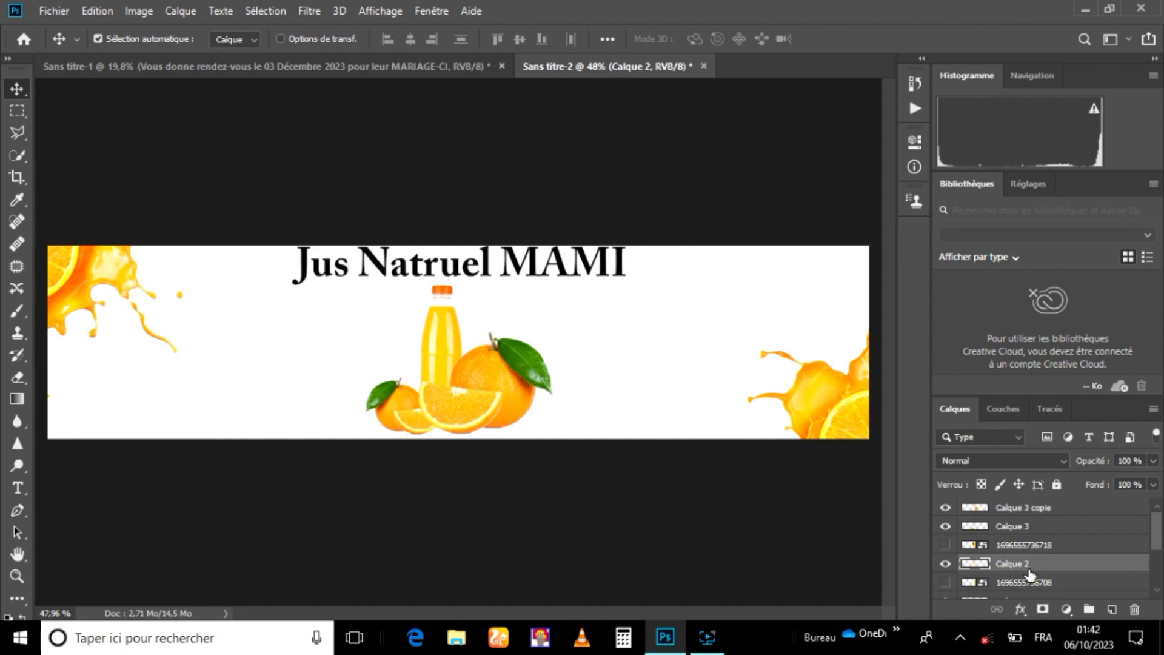
key("ctrl+t")
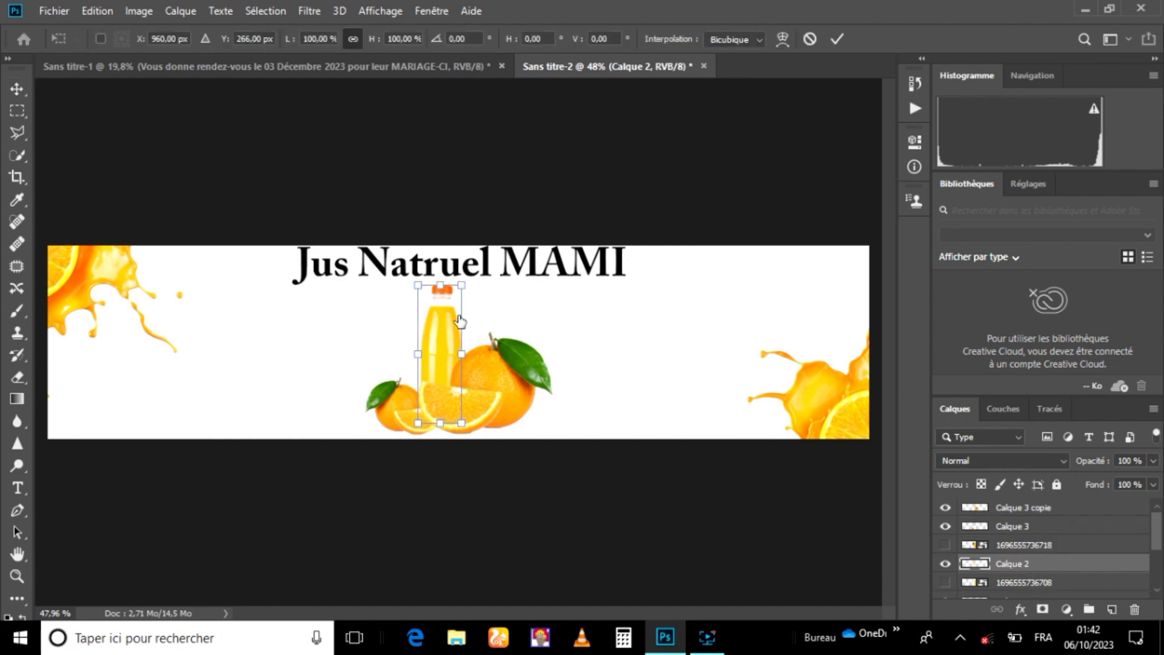
mouse_move(441, 281)
left_mouse_down()
mouse_move(441, 270)
mouse_move(442, 293)
left_mouse_up()
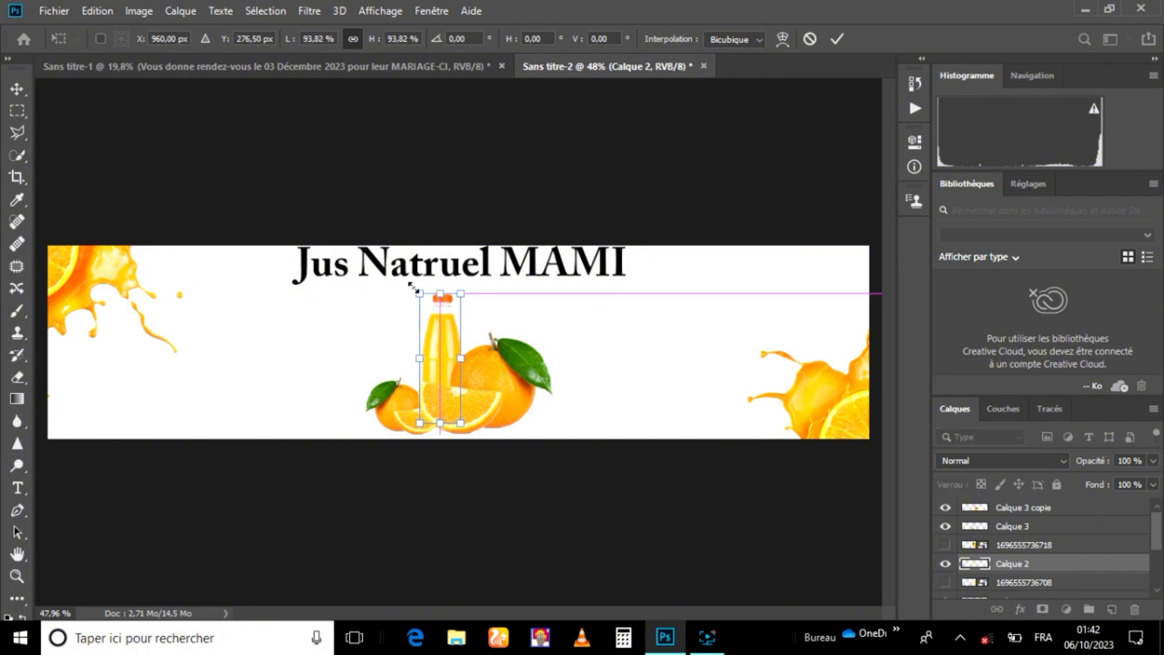
left_click(17, 88)
left_click(503, 419)
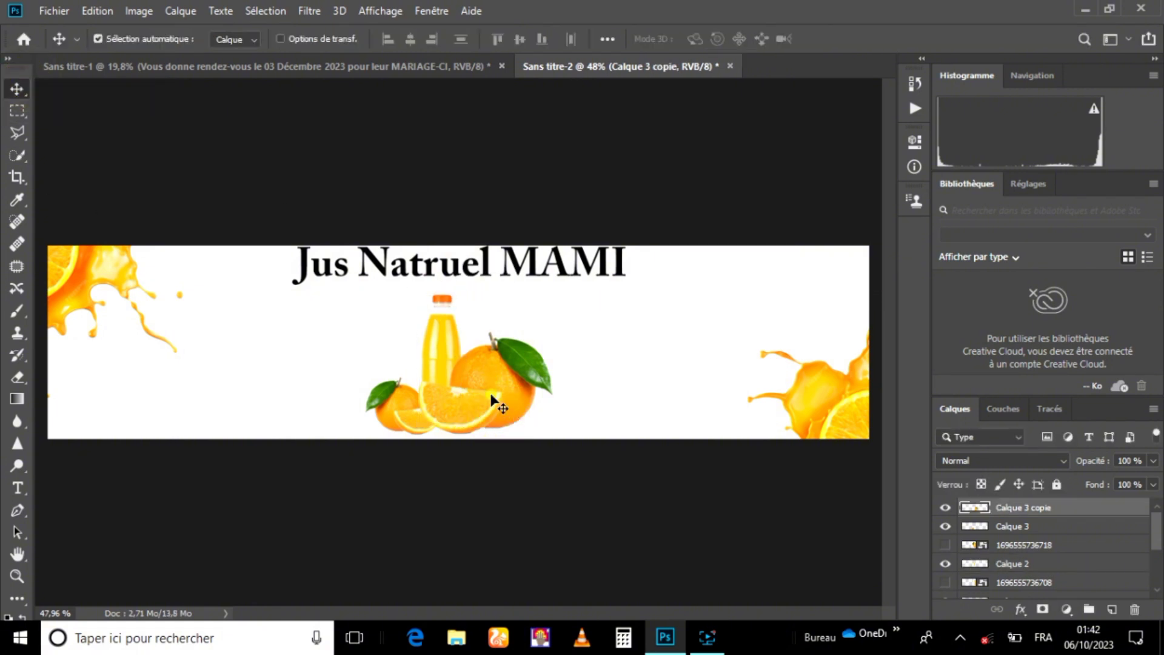
left_click_drag(491, 398, 502, 397)
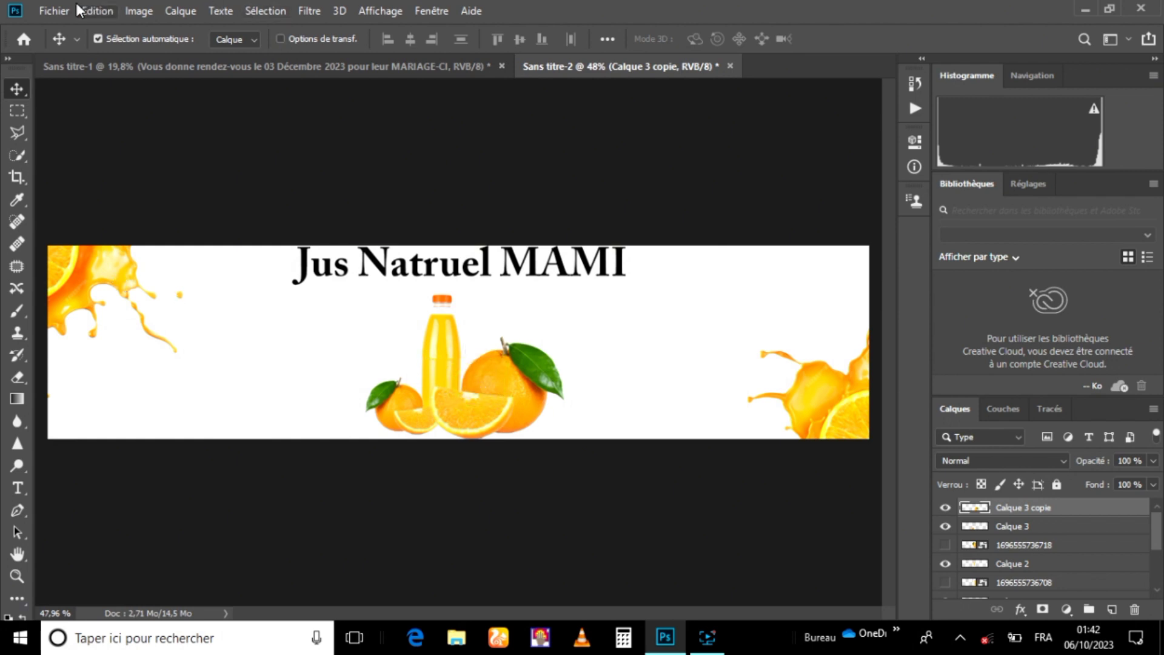
Import the water splash image ec674384.png into the banner as an embedded object
left_click(53, 10)
left_click(121, 332)
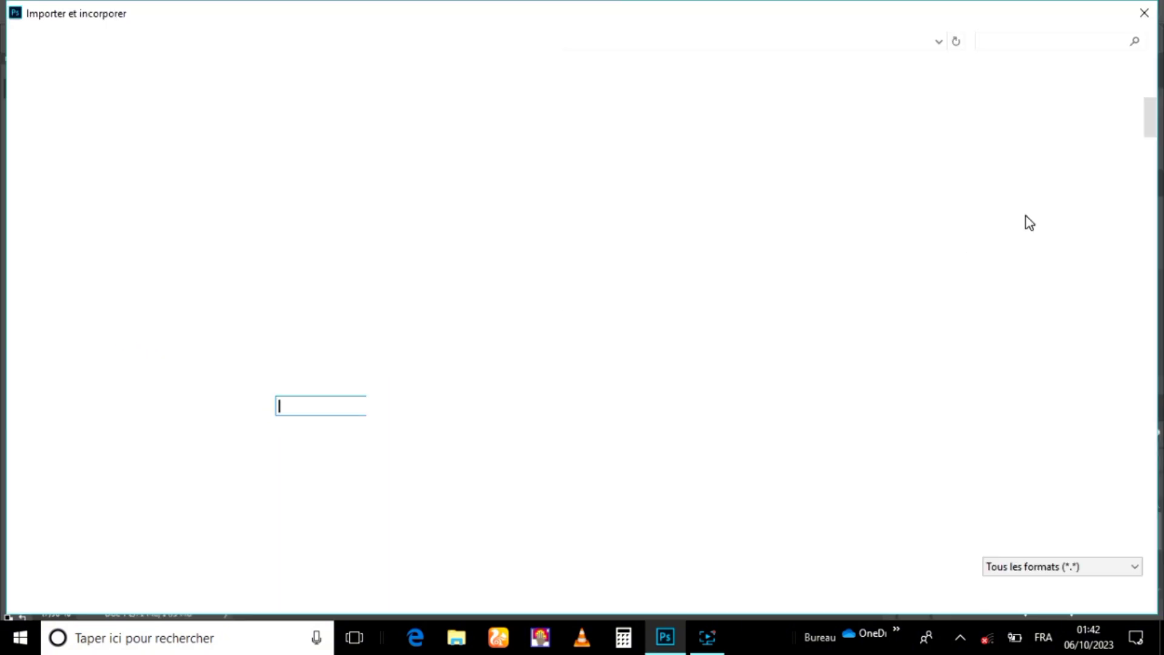
left_click_drag(1151, 106, 1160, 331)
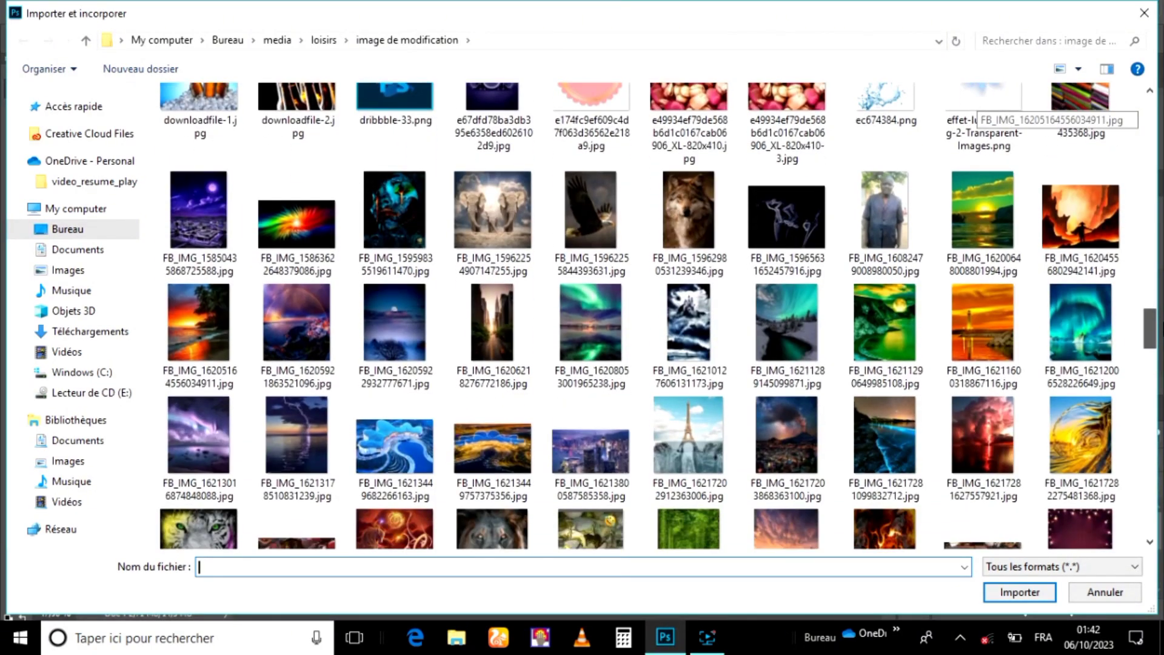
double_click(879, 108)
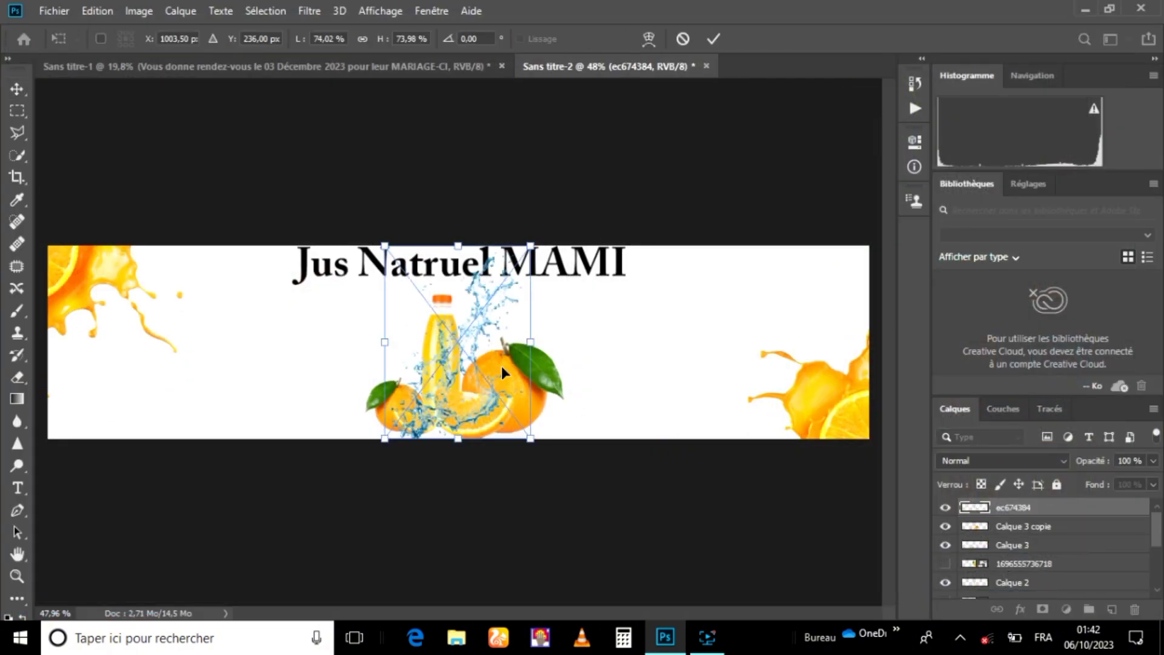
Shrink the water splash to about 62% with a rotation of about 11°, and stack its layer beneath the bottle layer
left_click_drag(441, 376, 553, 343)
left_click_drag(608, 241, 626, 321)
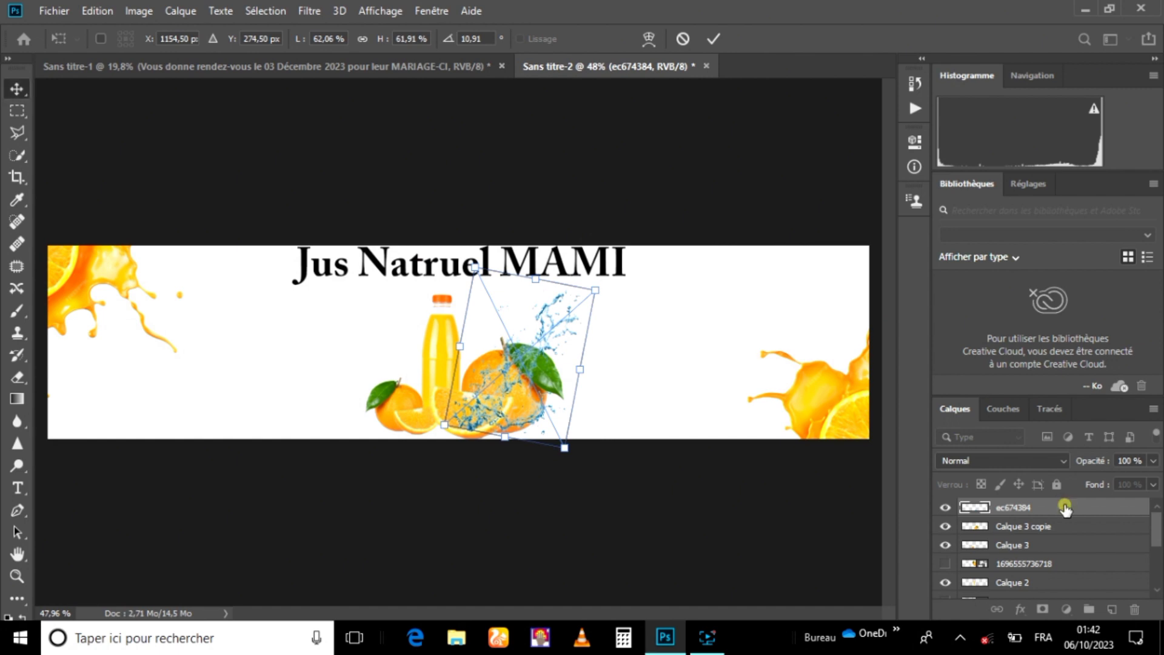
left_click_drag(1065, 506, 1053, 592)
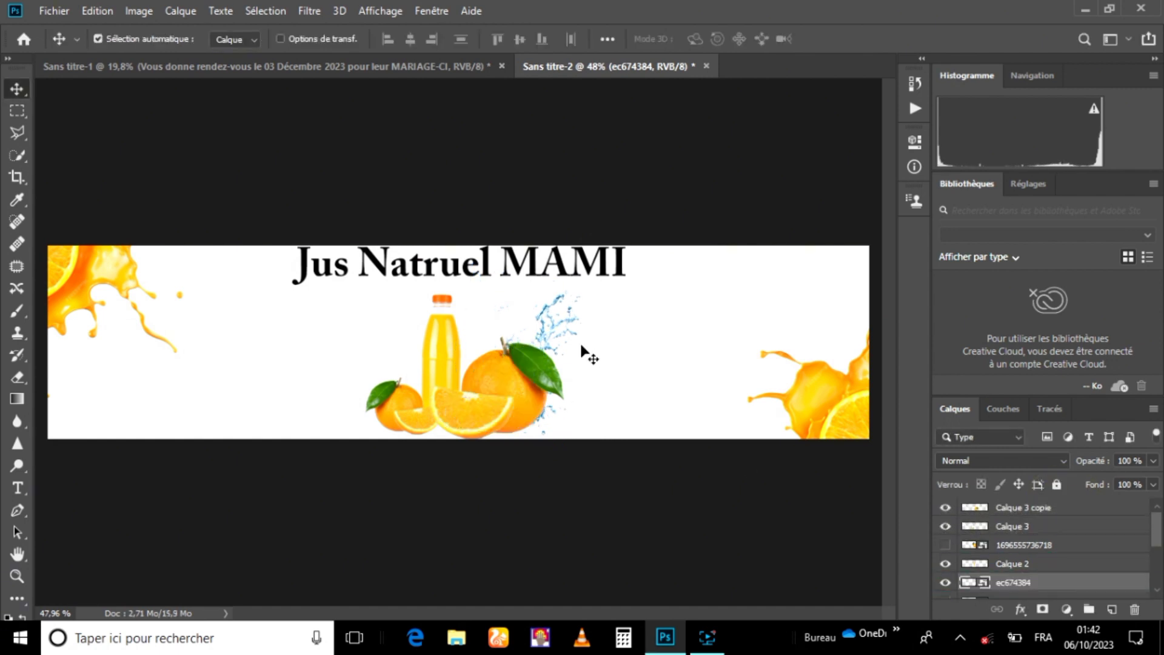
Enlarge the water splash to about 83% and position it rising behind the larger orange
mouse_move(542, 327)
left_mouse_down()
mouse_move(517, 329)
mouse_move(527, 334)
left_mouse_up()
key("ctrl+t")
left_click_drag(554, 322, 624, 298)
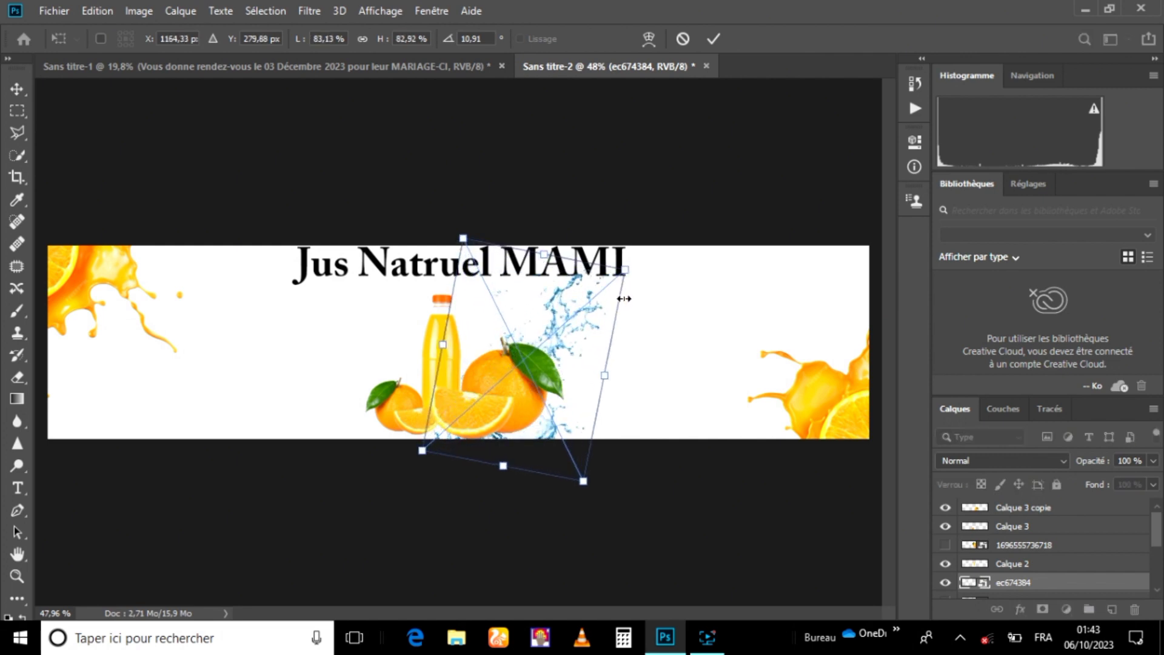
left_click_drag(552, 437, 543, 409)
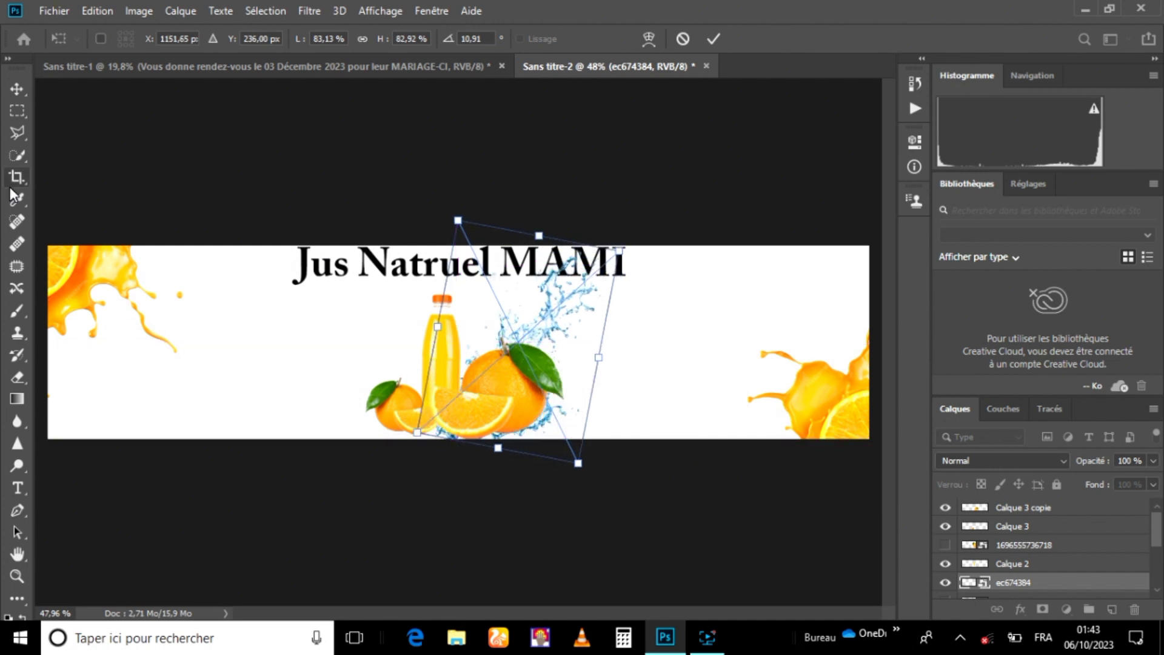
left_click(18, 89)
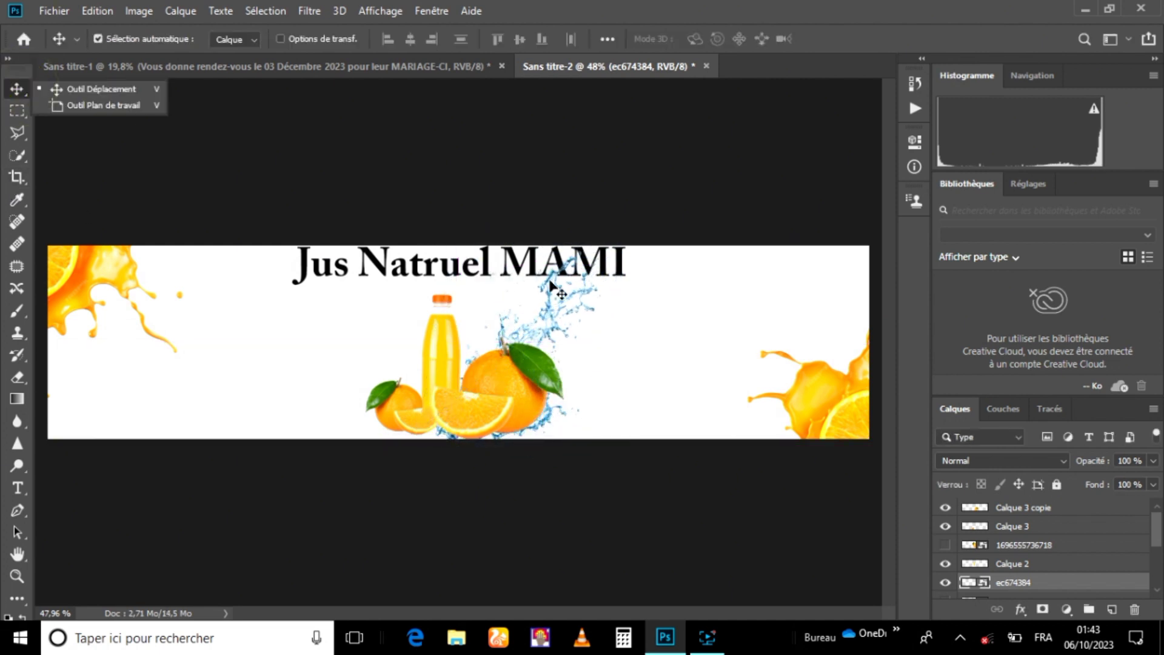
Try to place a horizontally flipped copy of the water splash on the left side of the bottle
left_click(549, 332)
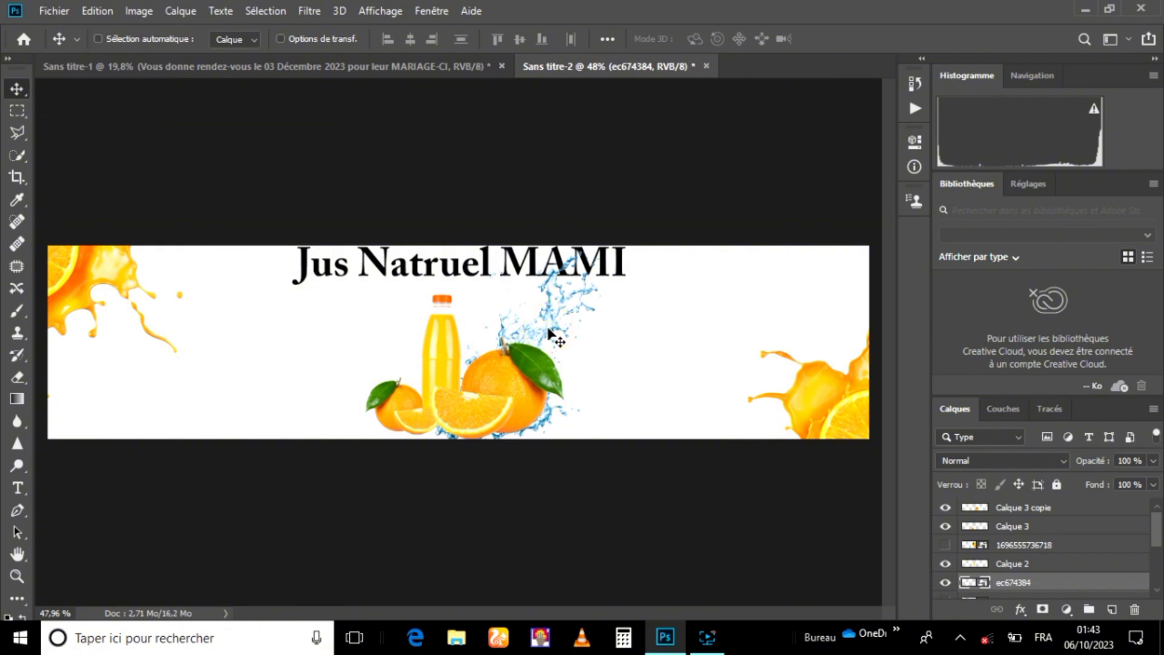
key("ctrl+j")
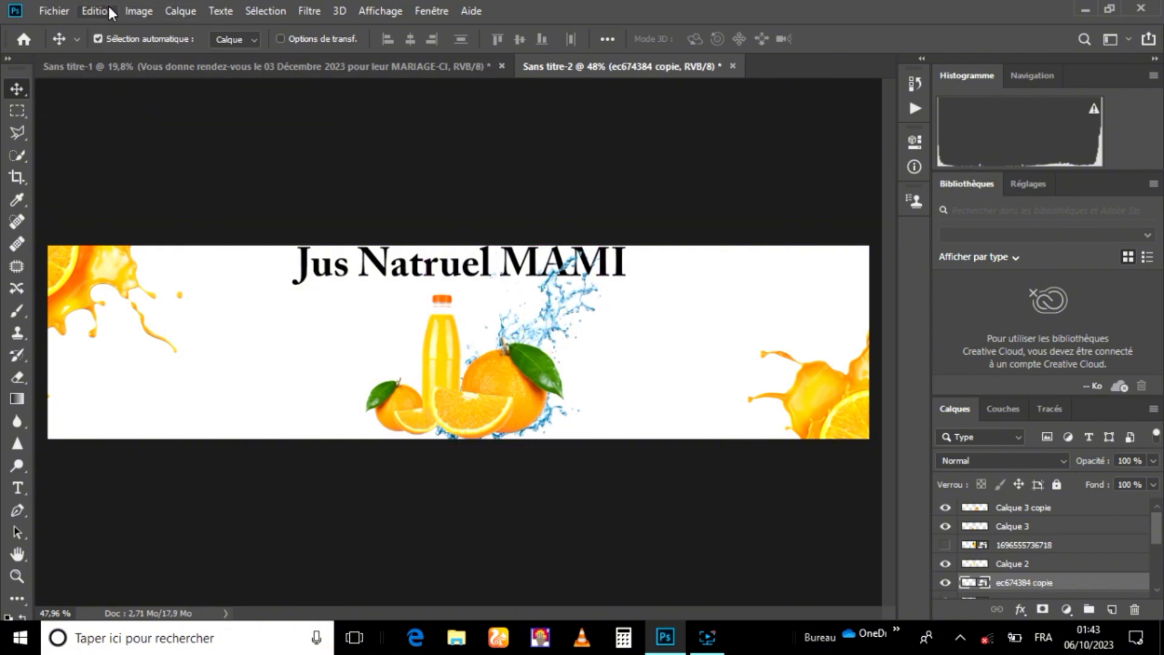
left_click(107, 7)
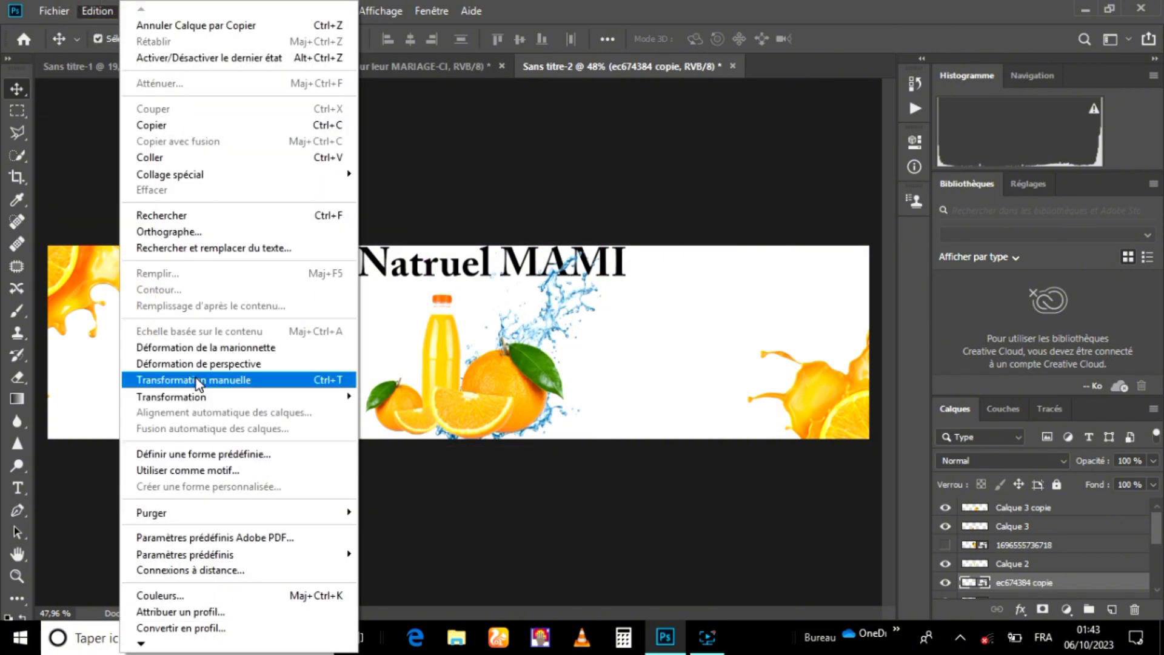
mouse_move(203, 396)
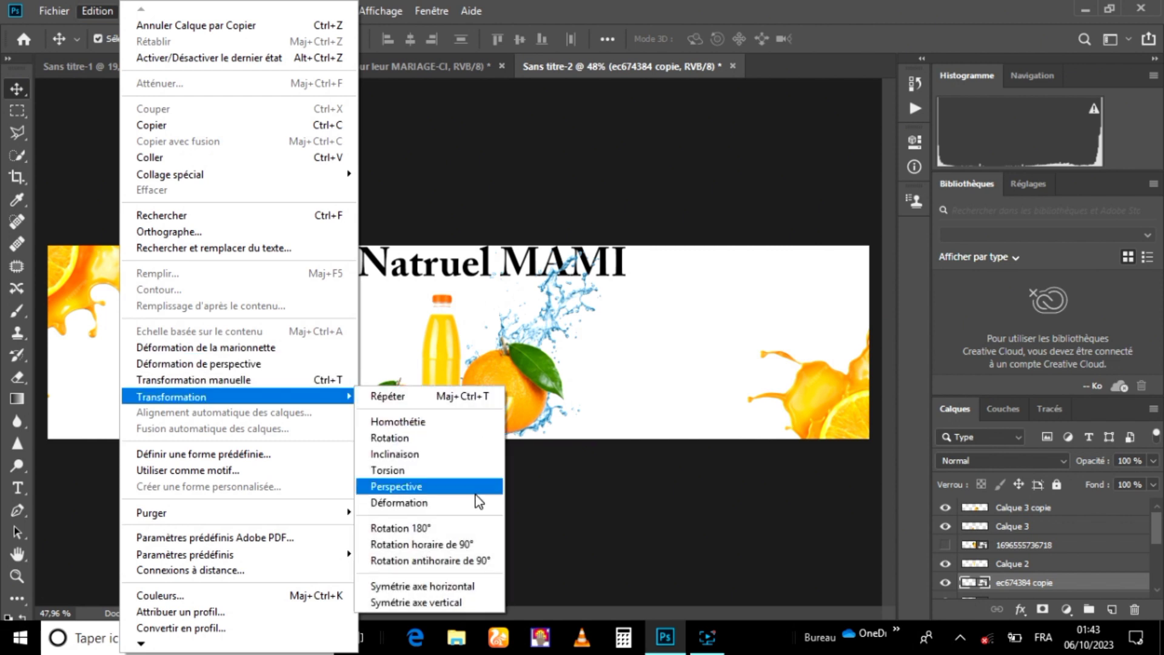
left_click(414, 586)
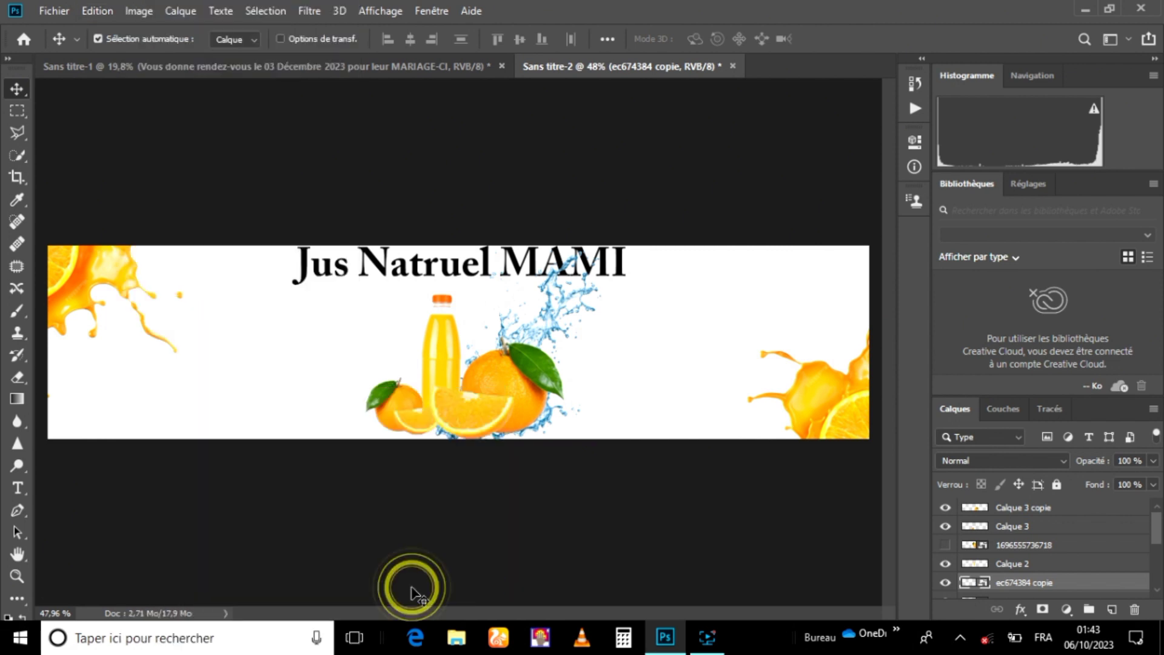
left_click_drag(571, 418, 458, 426)
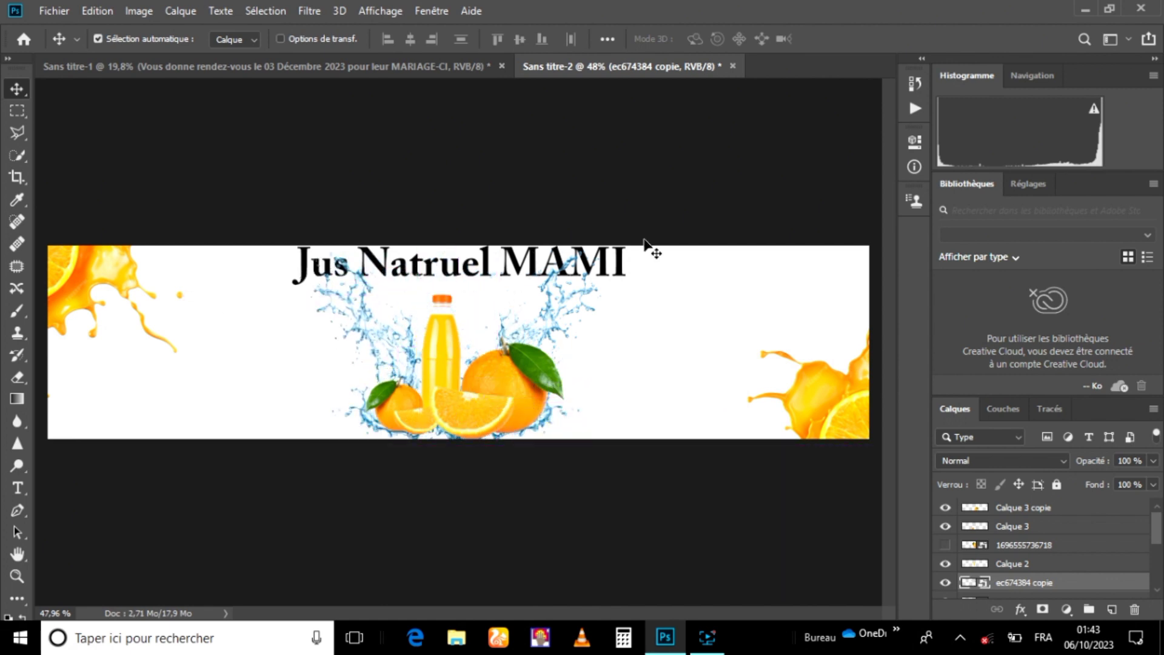
key("ctrl+z")
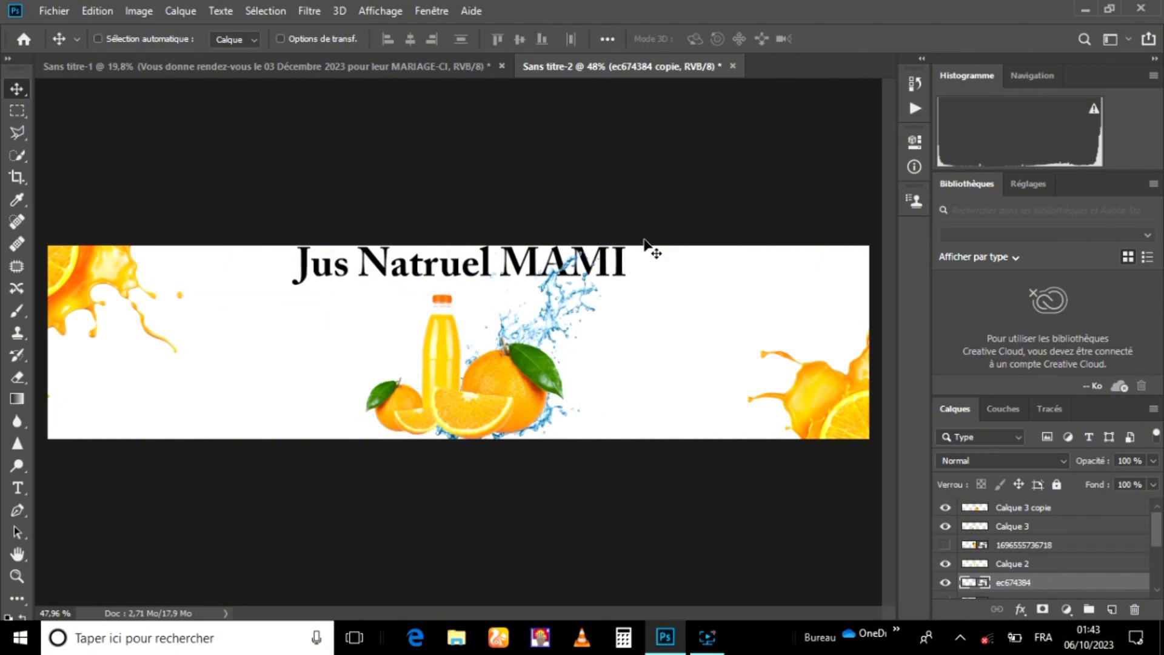
key("ctrl+z")
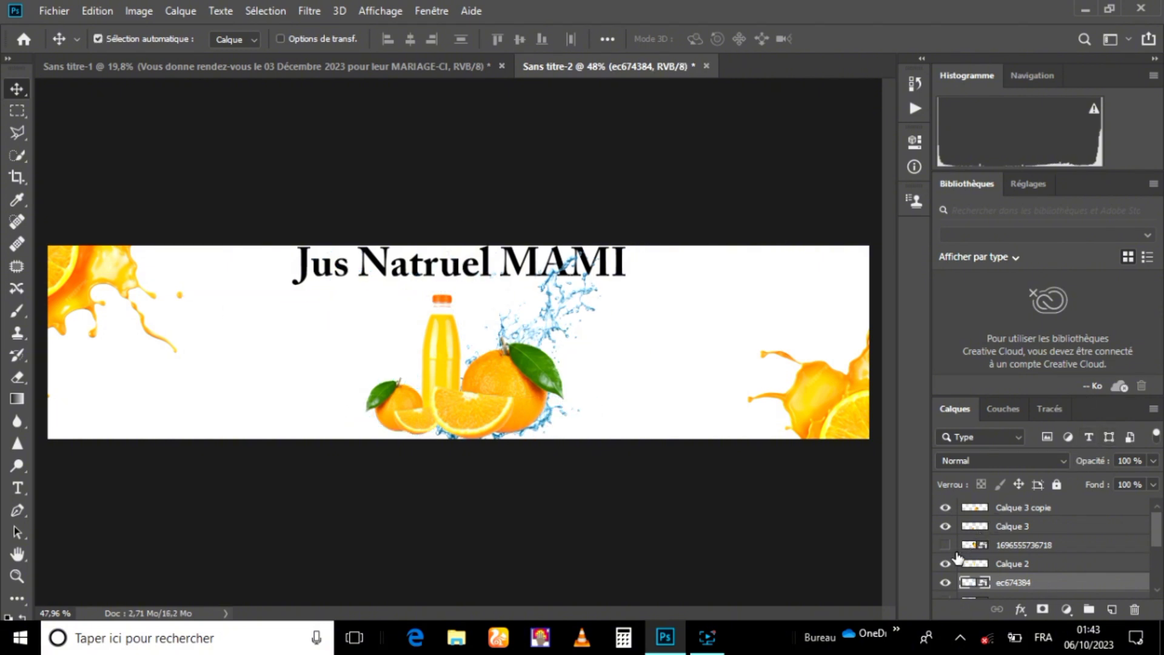
Try to add a solid colour fill layer directly above the water splash layer
left_click(946, 565)
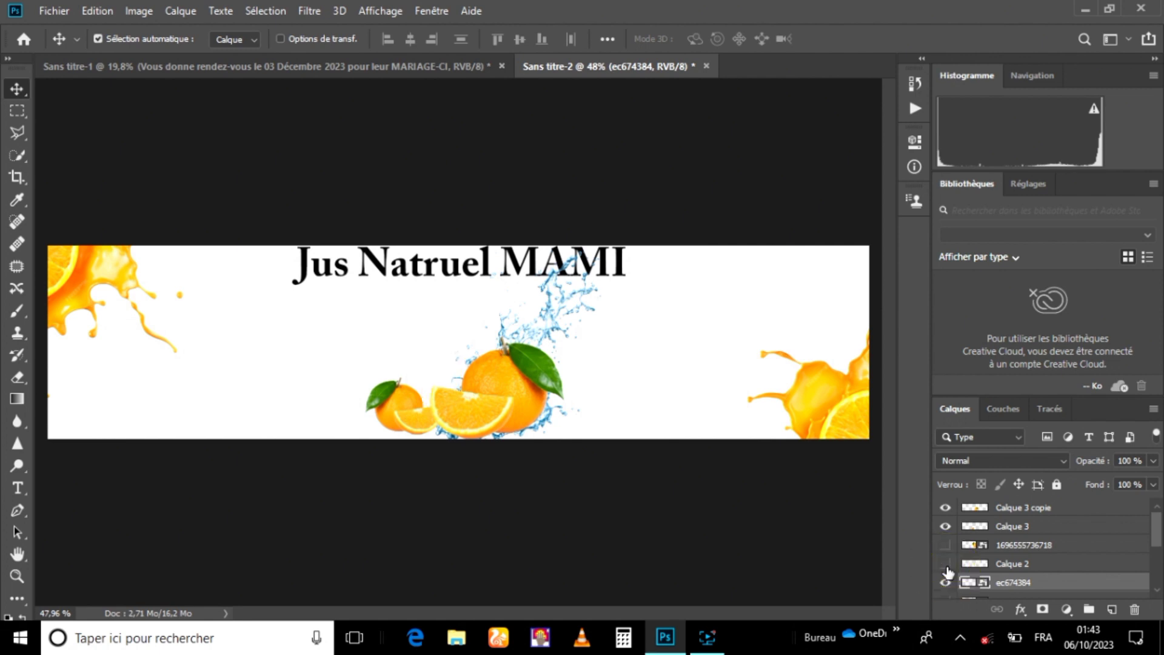
left_click(945, 565)
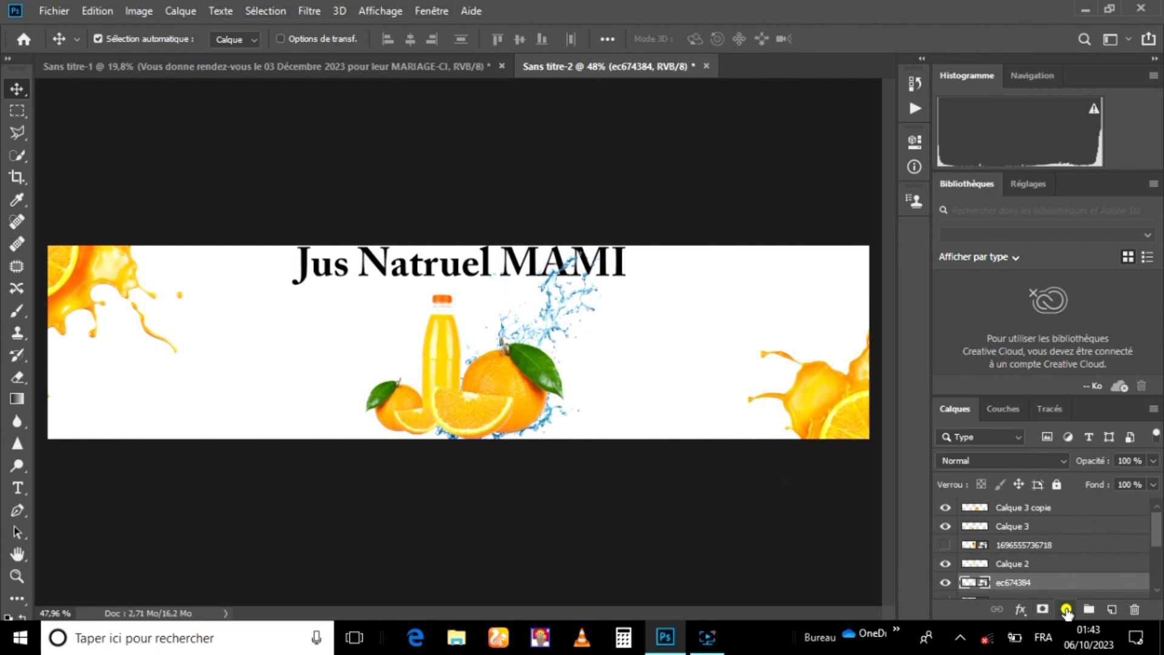
left_click(1065, 609)
left_click(1040, 309)
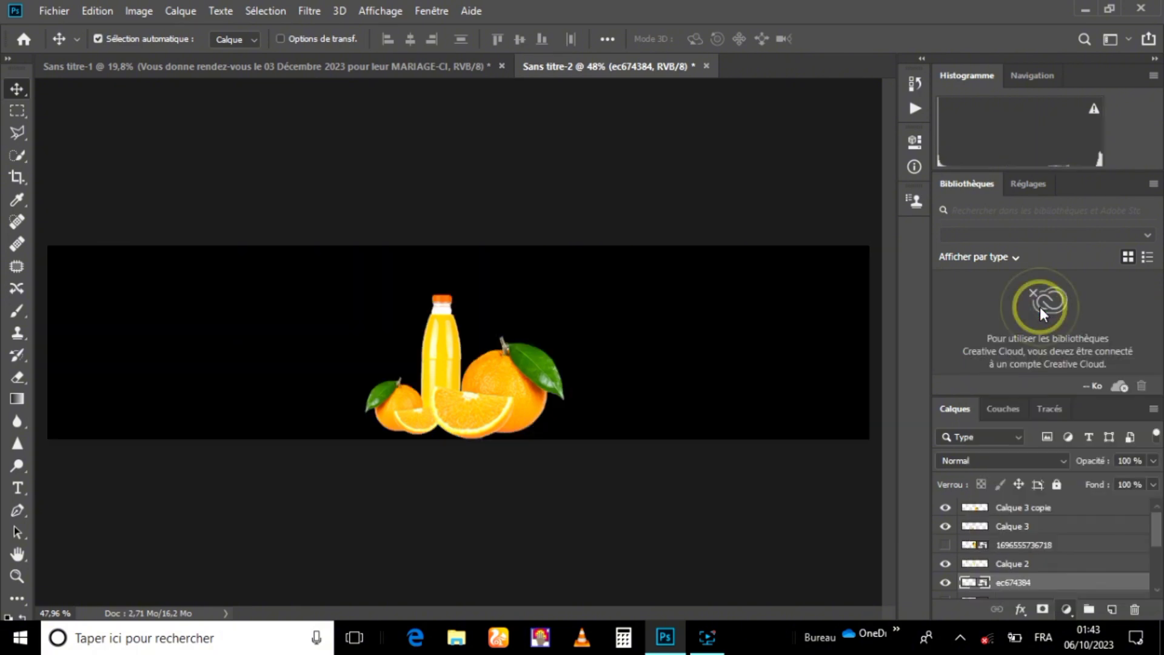
left_click(936, 137)
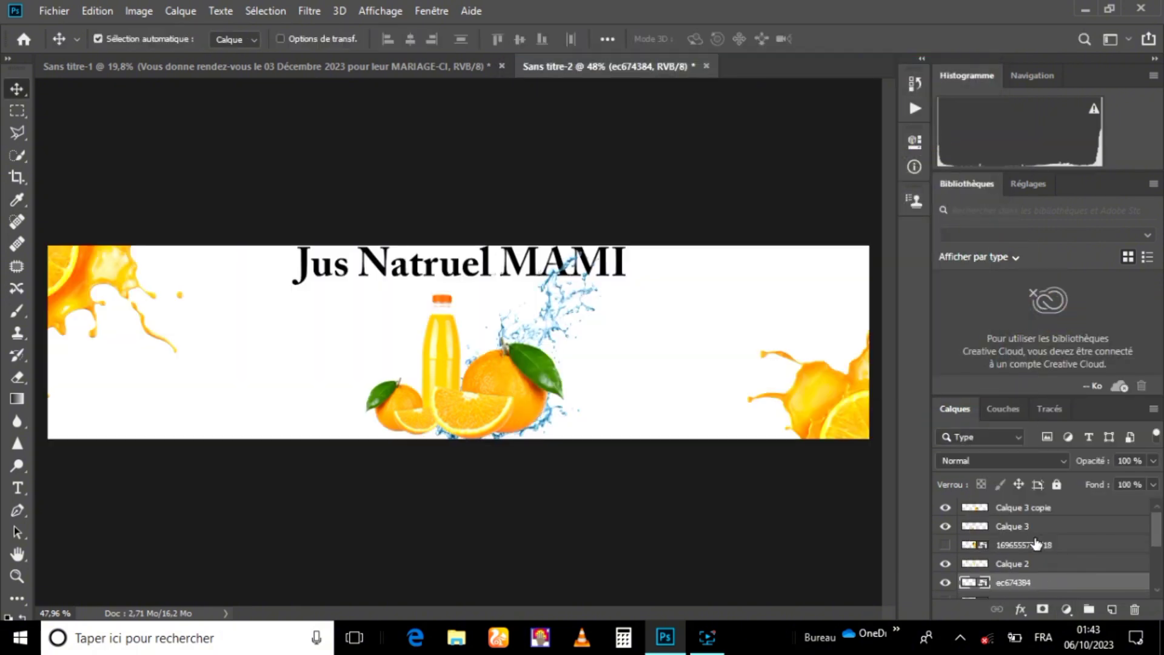
left_click(945, 583)
left_click(945, 583)
left_click(997, 414)
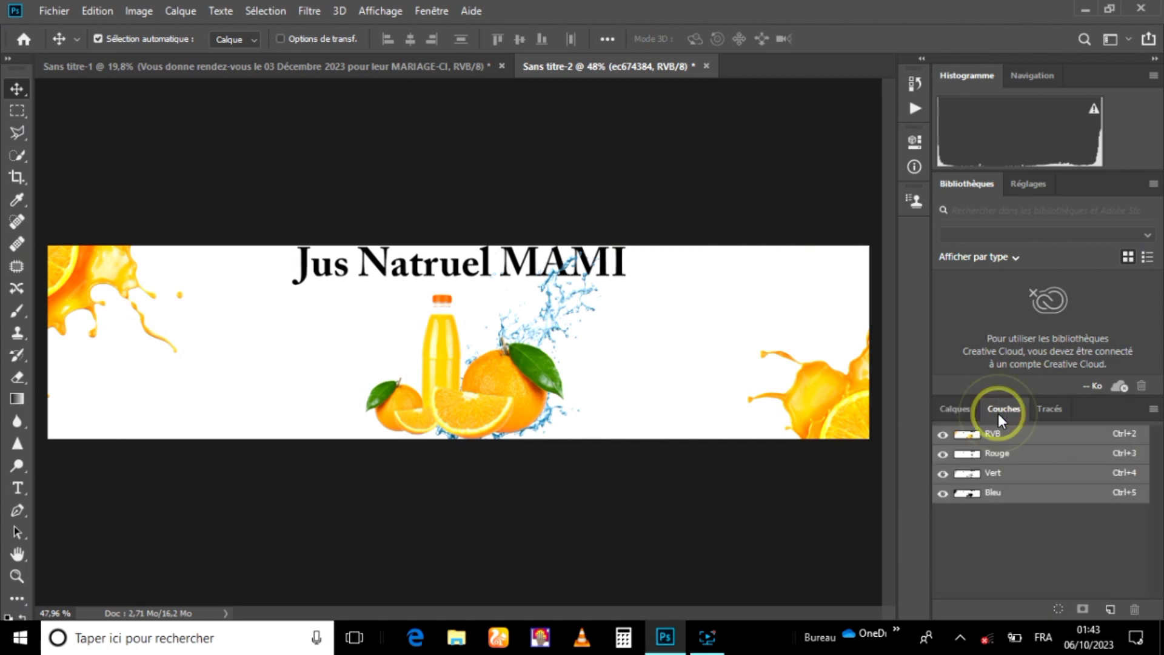
left_click(965, 413)
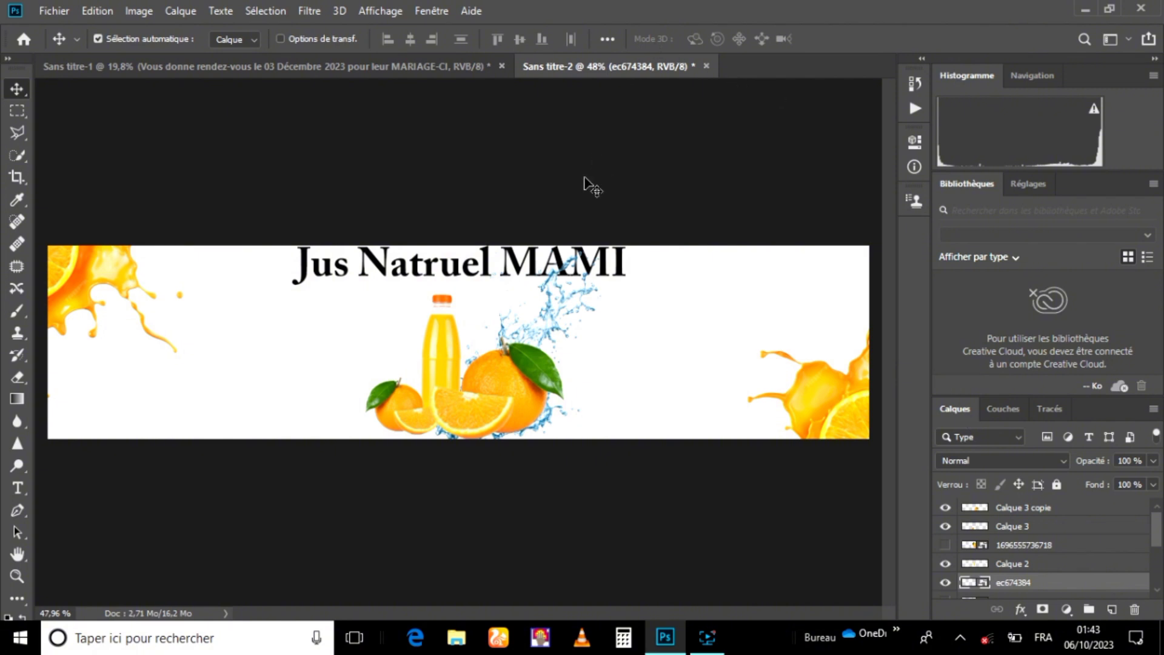
left_click(433, 12)
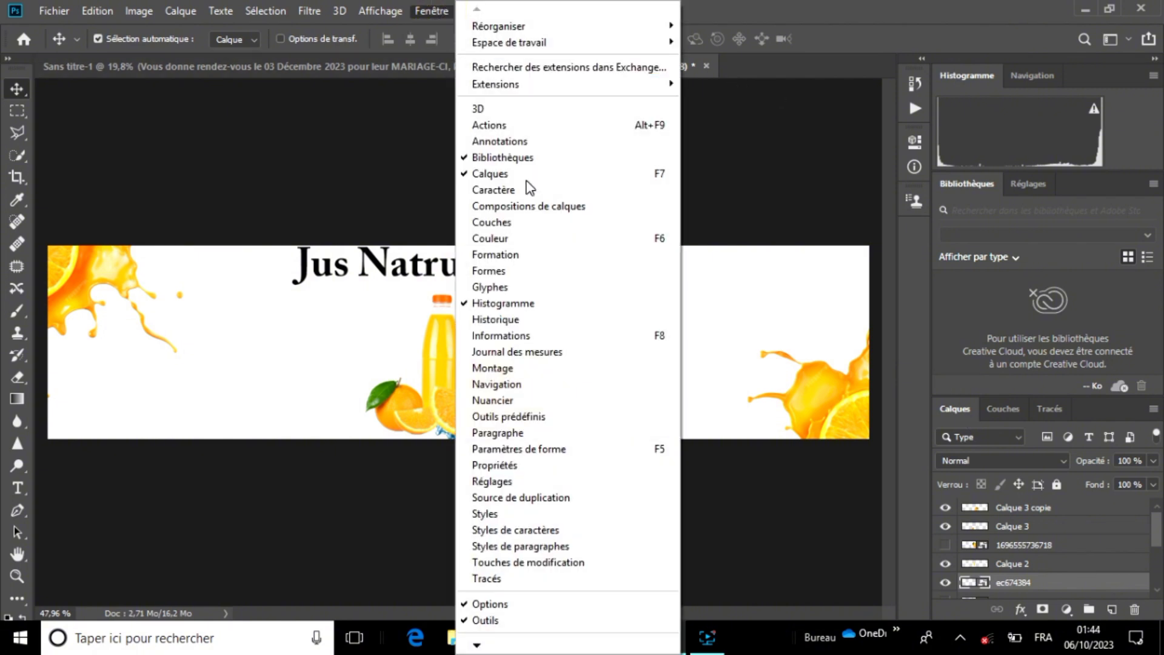
left_click(503, 238)
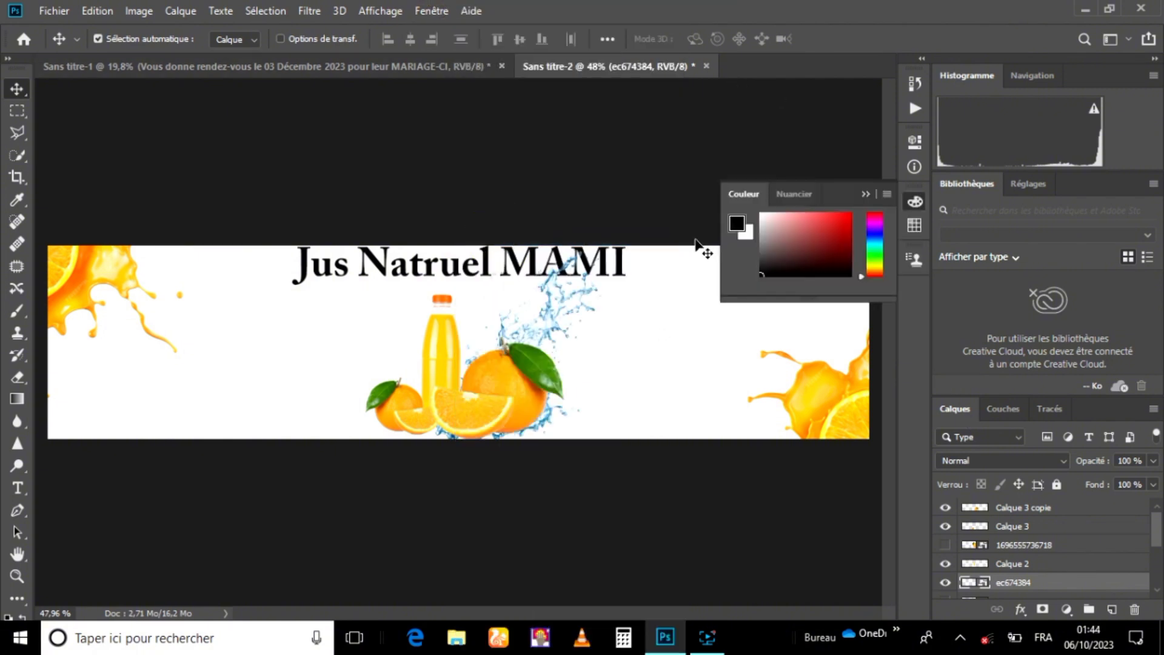
left_click(820, 217)
left_click(436, 11)
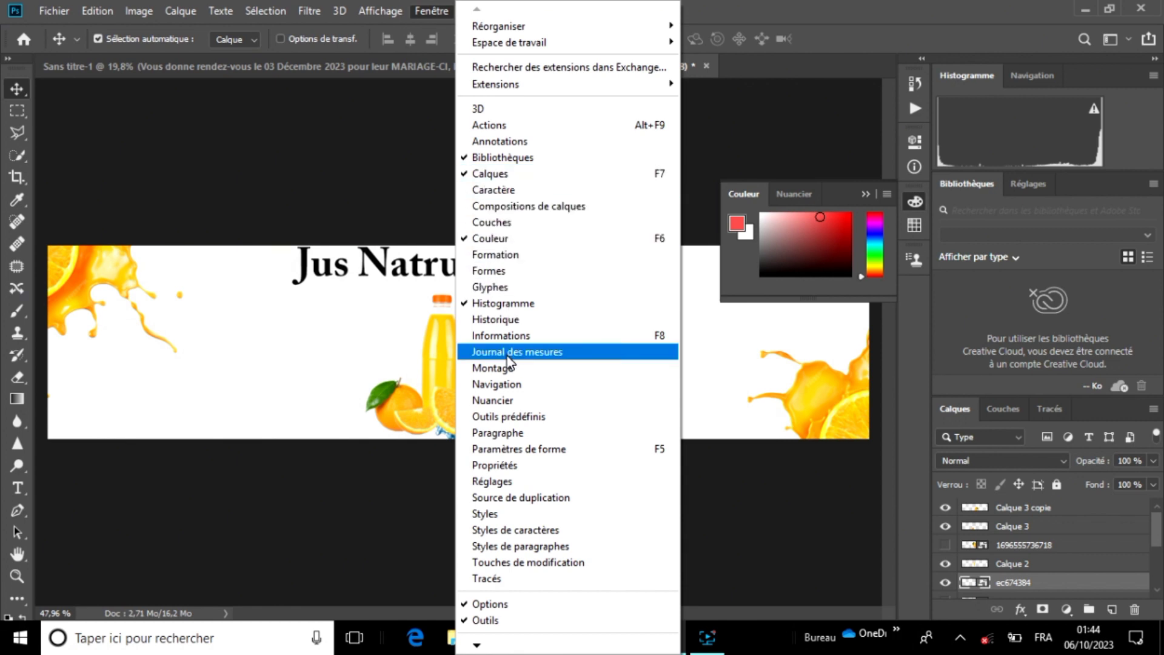
left_click(509, 465)
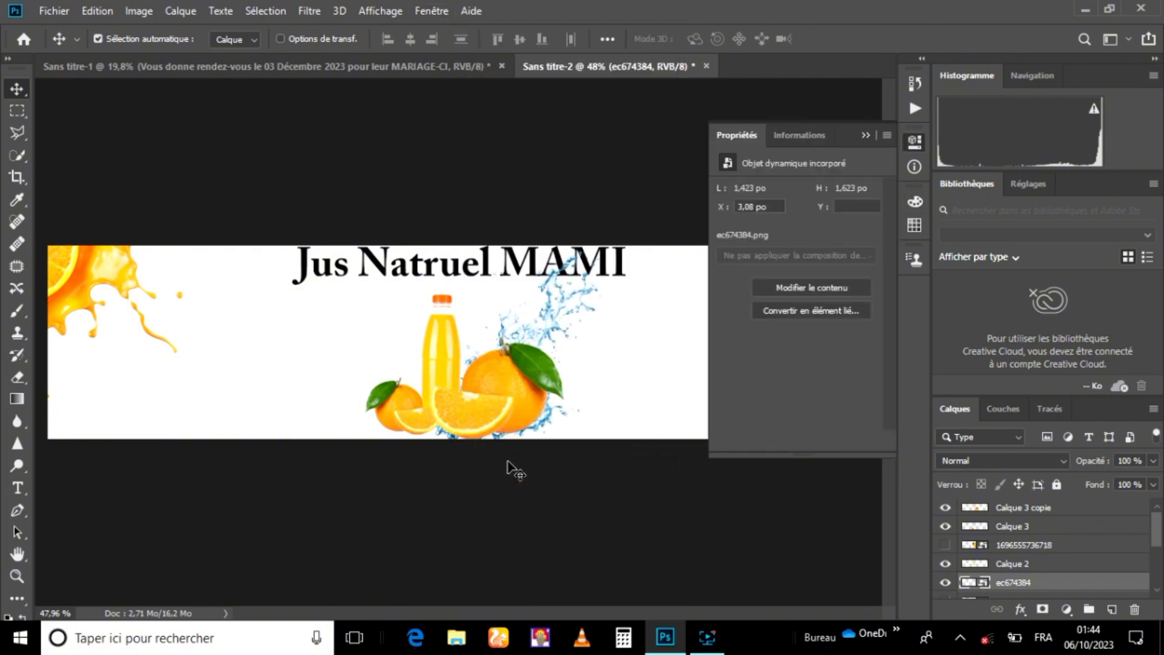
left_click(795, 140)
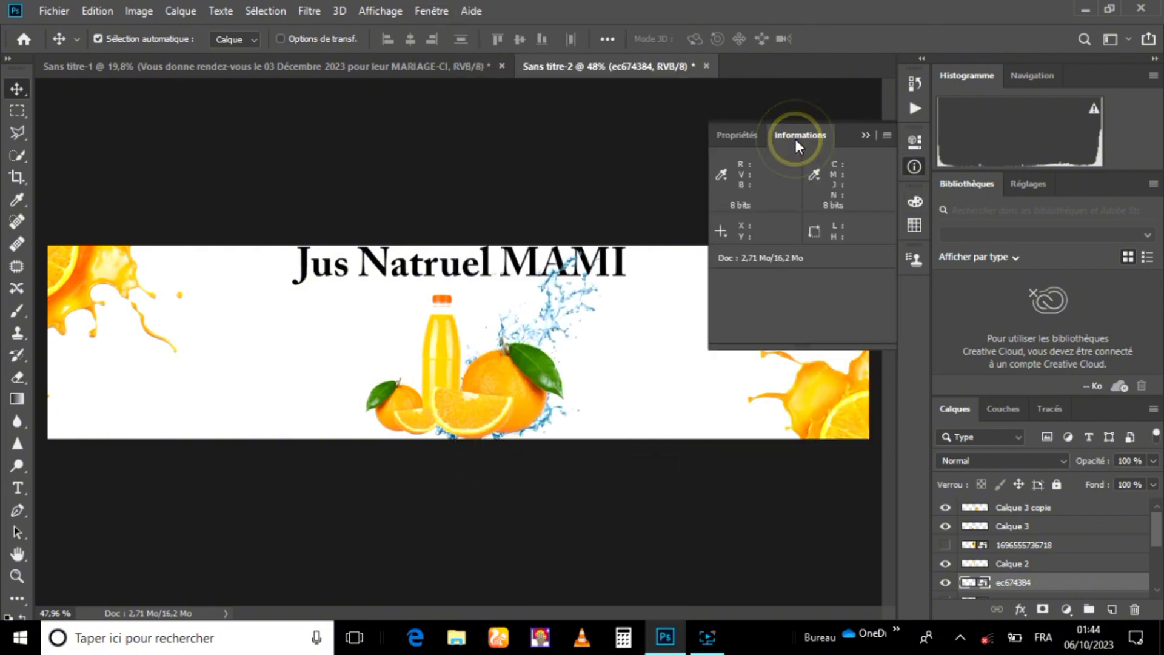
left_click(1036, 79)
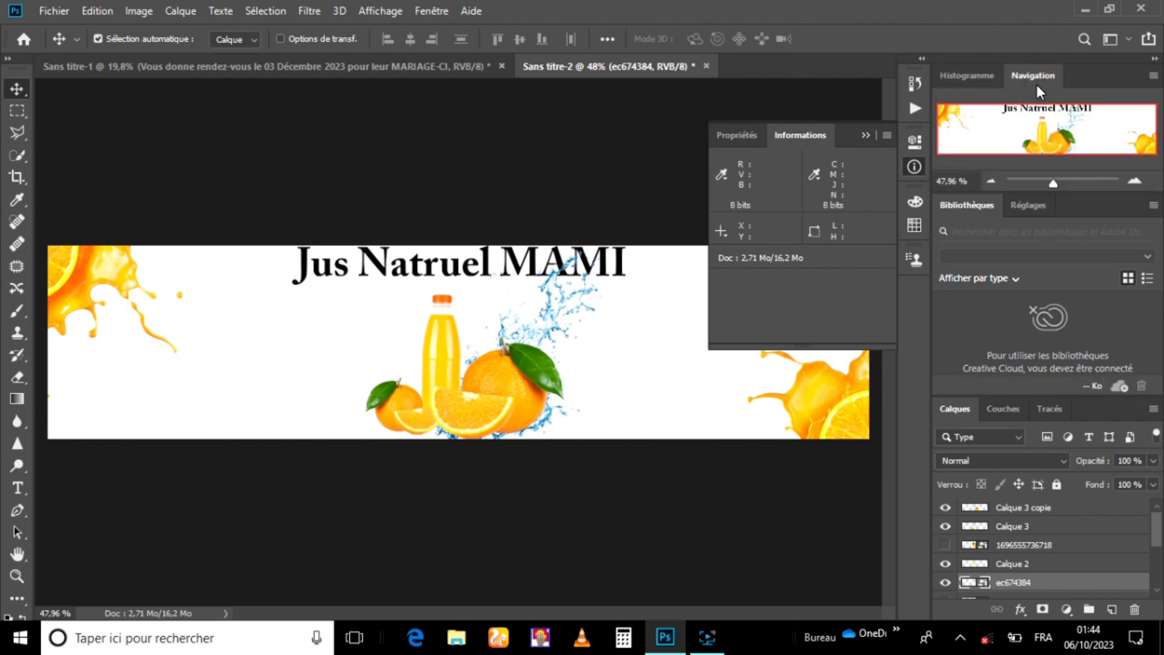
left_click(989, 74)
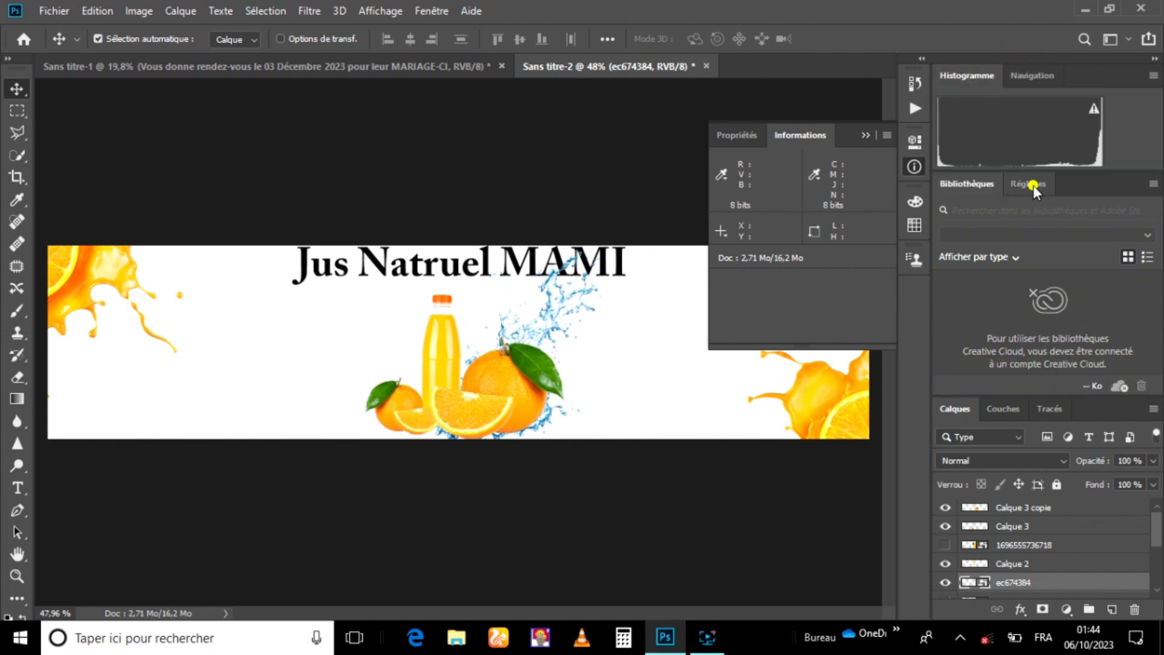
Try to recolour the water splash with a Hue/Saturation adjustment layer at a hue of -116 and -19, and hide the adjustment layer
left_click(1032, 184)
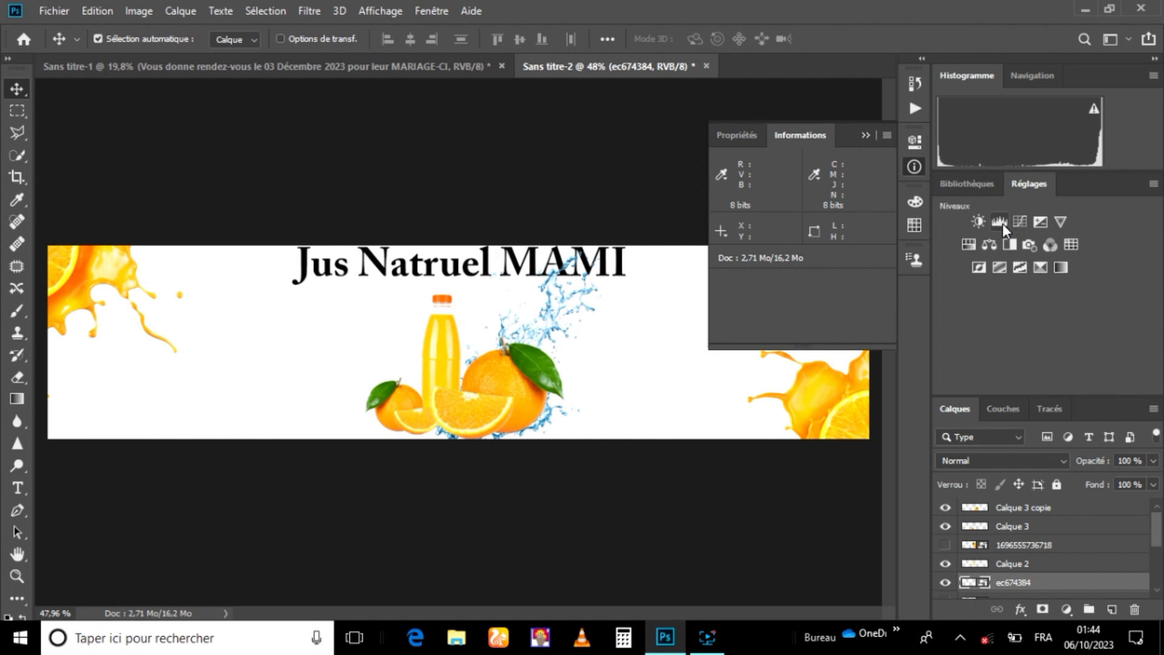
left_click(974, 243)
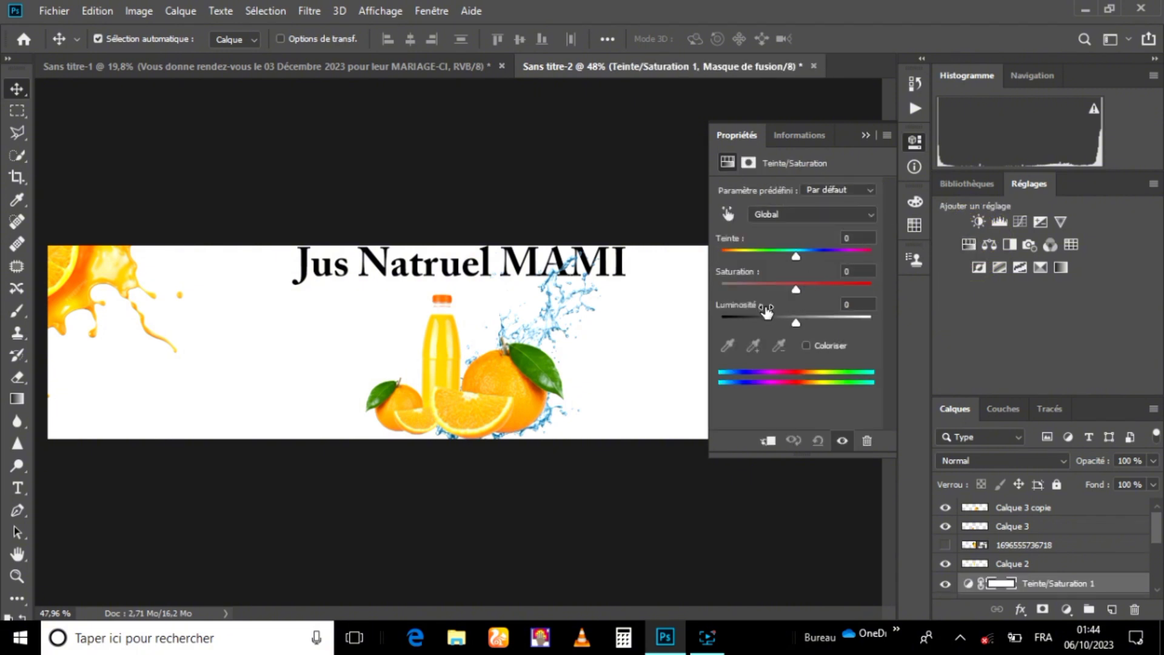
left_click_drag(797, 253, 740, 260)
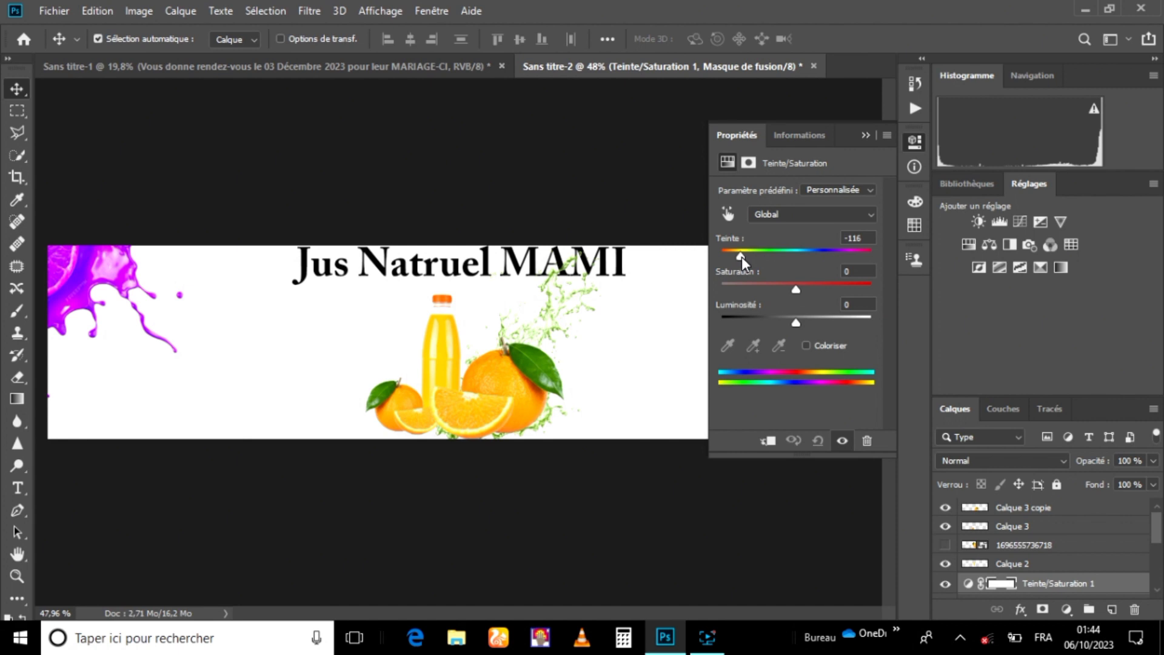
left_click_drag(740, 257, 782, 257)
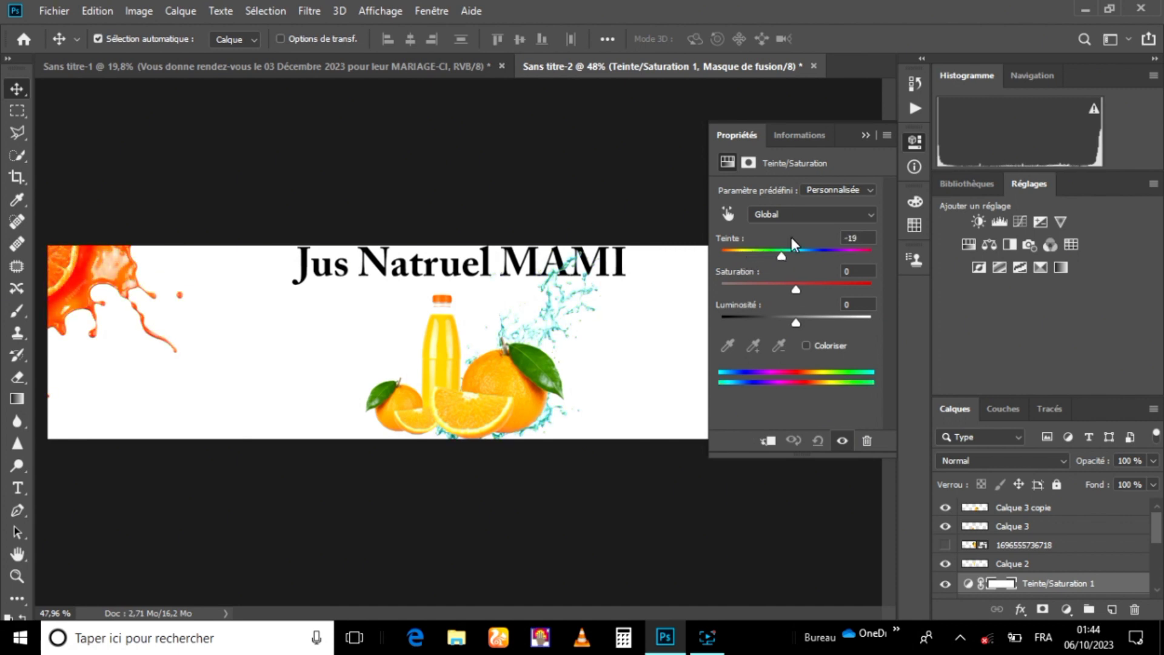
left_click(864, 138)
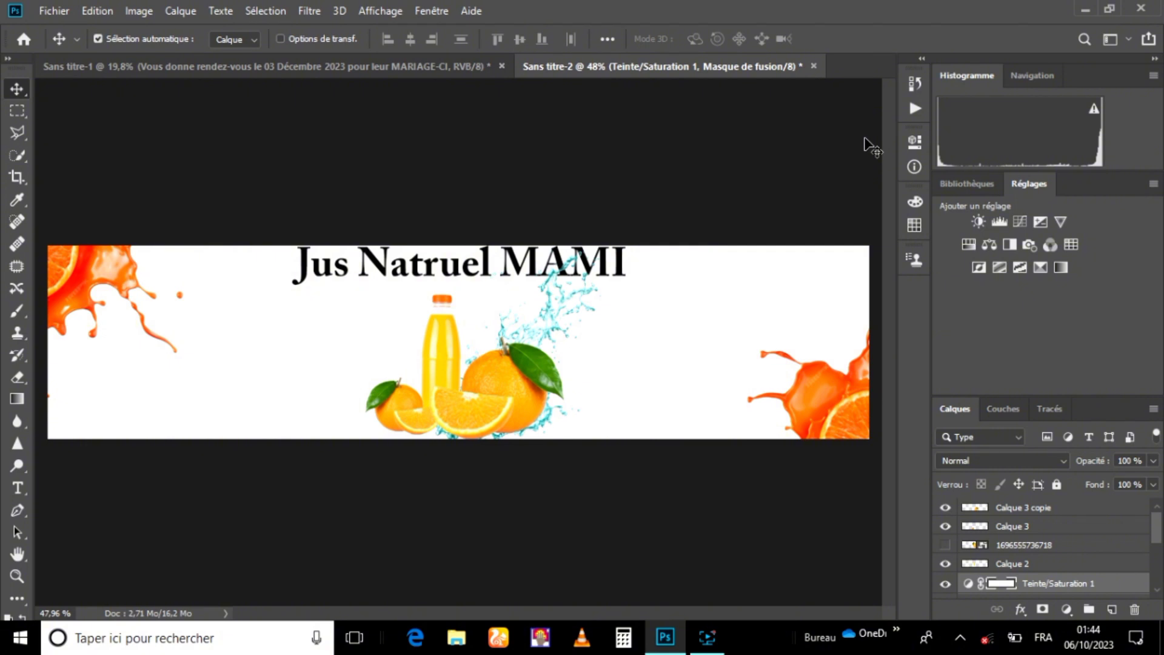
key("ctrl+z")
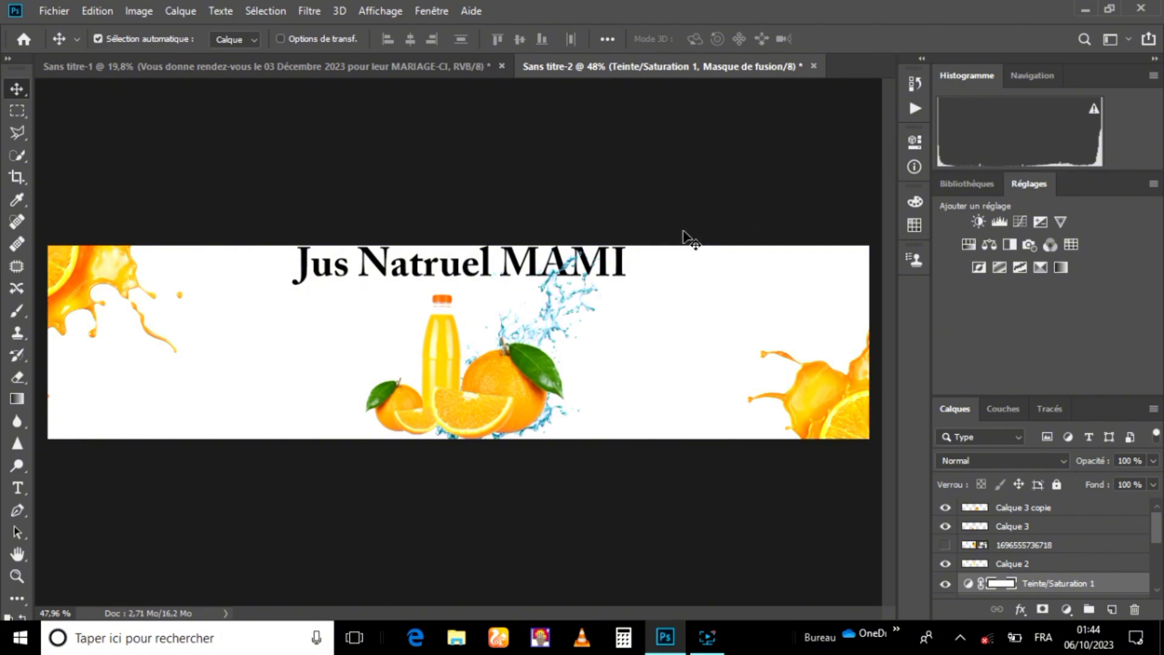
left_click(553, 305)
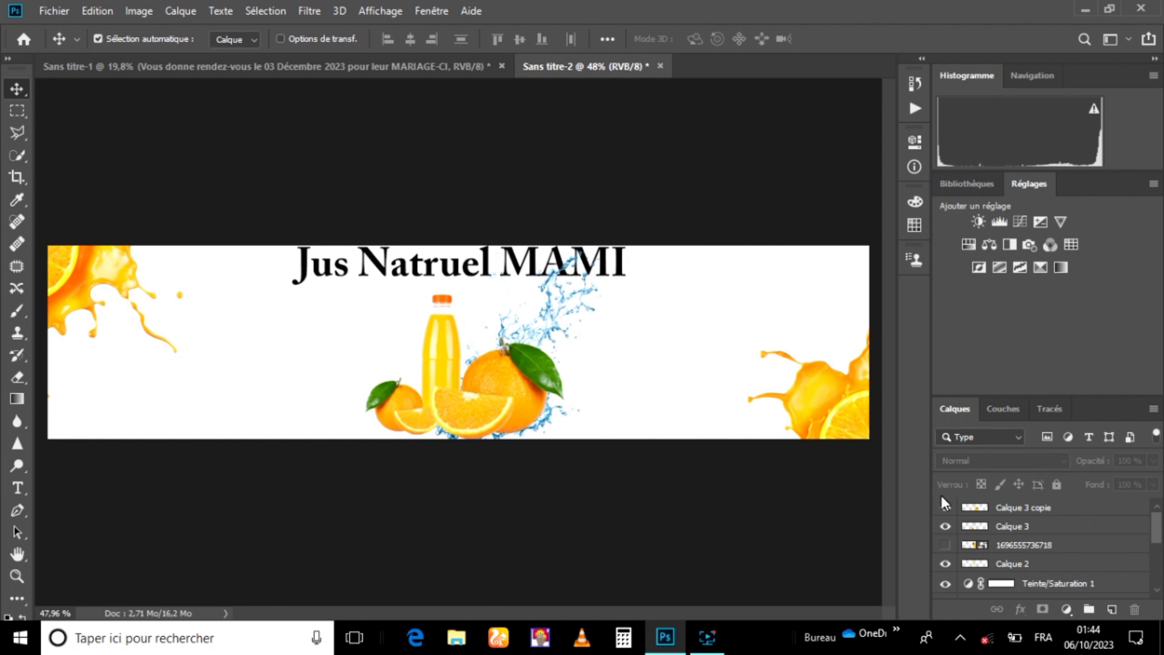
left_click(946, 587)
Try to recolour the water splash with the Camera Raw filter, using a warmer temperature, vibrance +58 and saturation +55
left_click(548, 312)
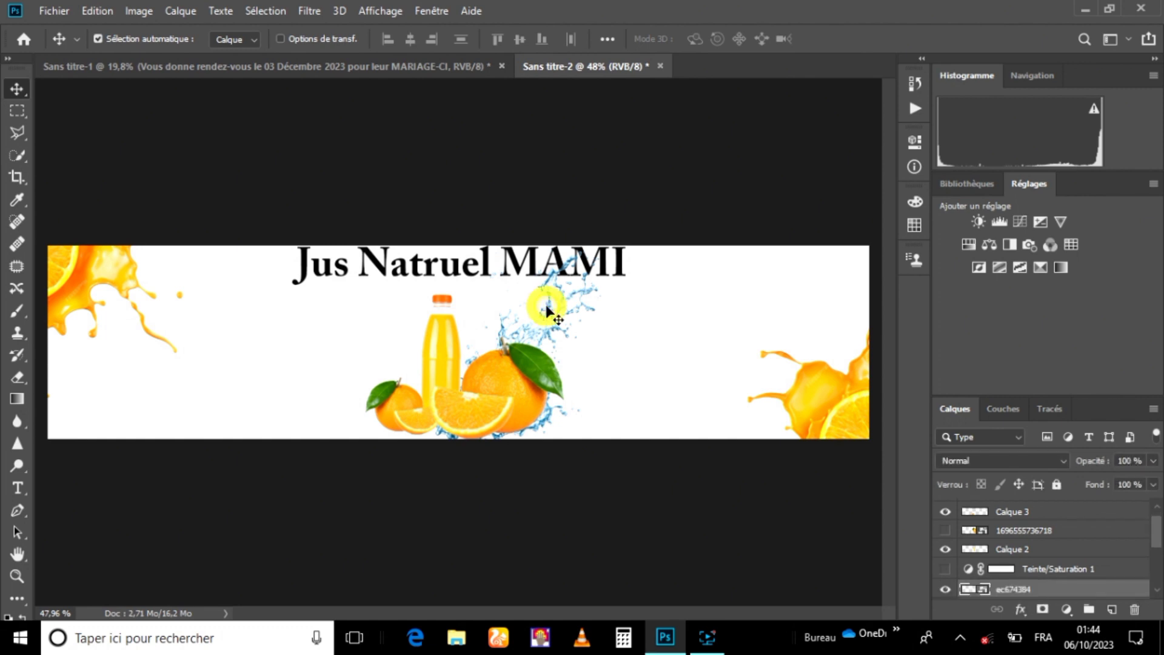
left_click(944, 589)
left_click(944, 590)
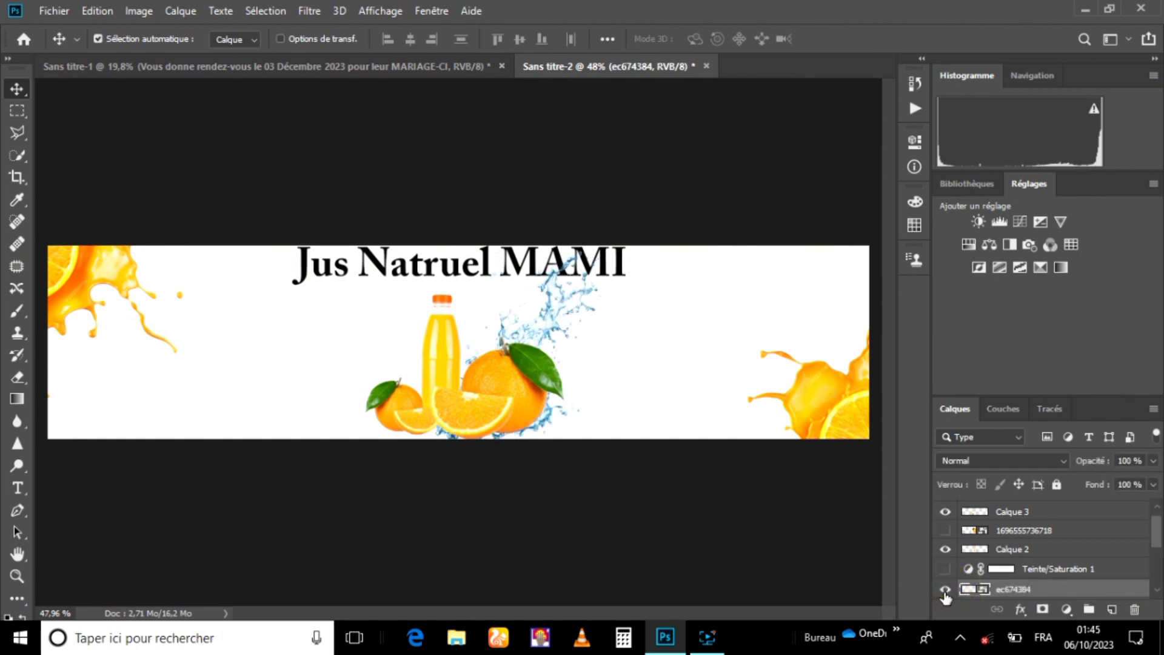
left_click(312, 11)
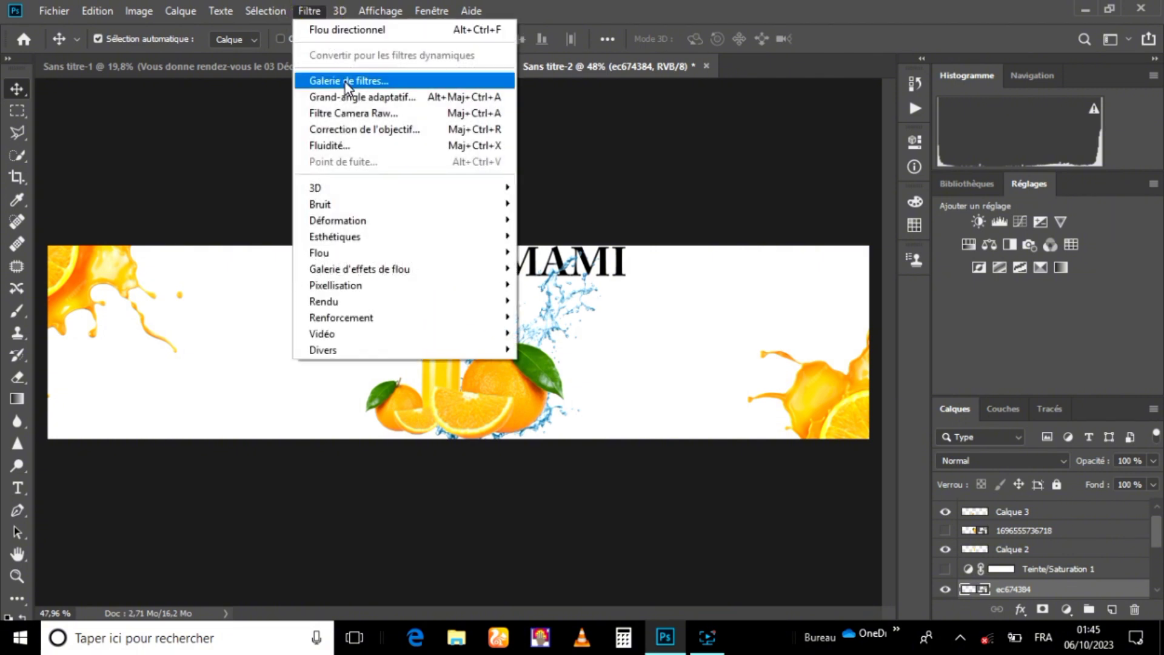
left_click(341, 114)
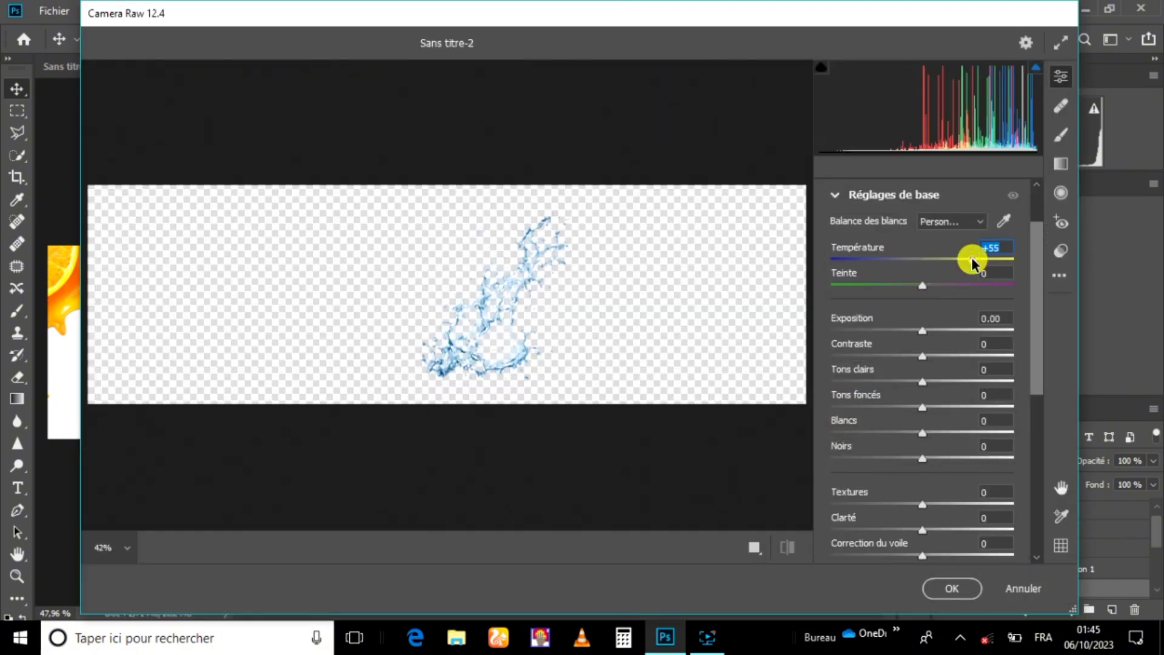
left_click_drag(972, 260, 1035, 359)
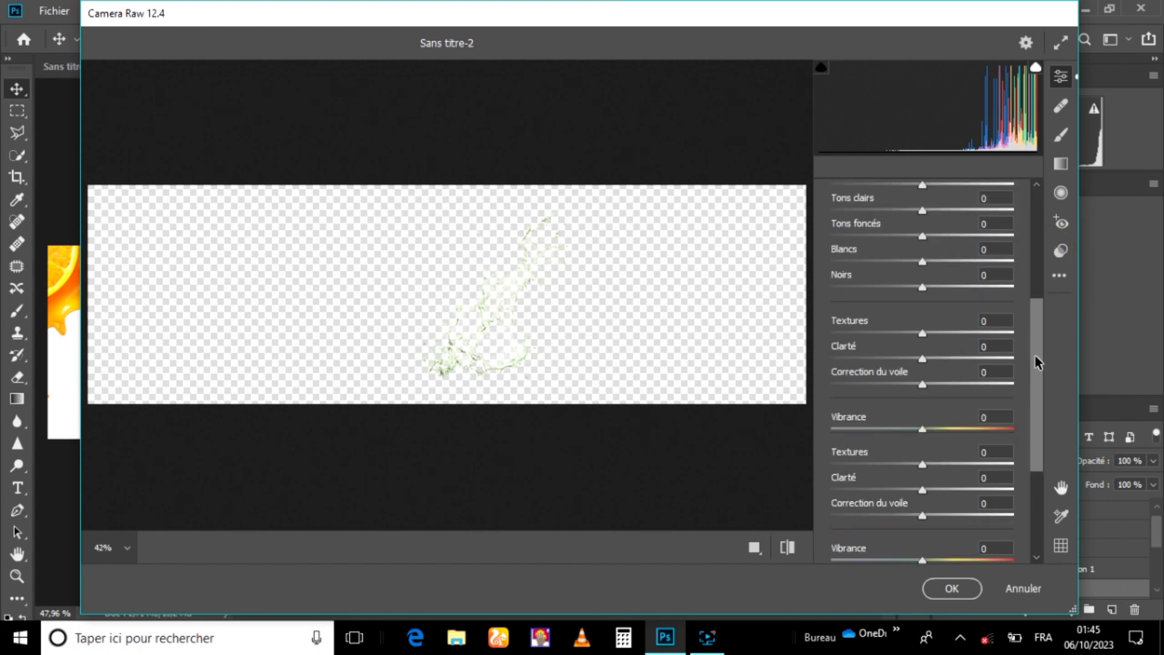
left_click(974, 380)
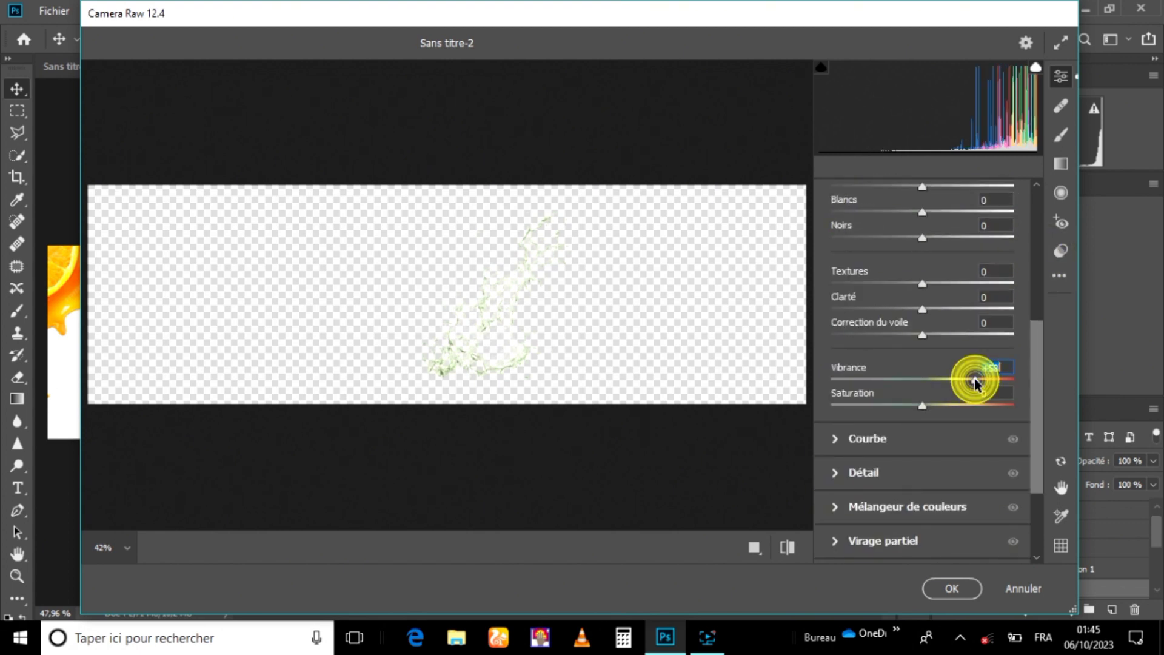
left_click(973, 405)
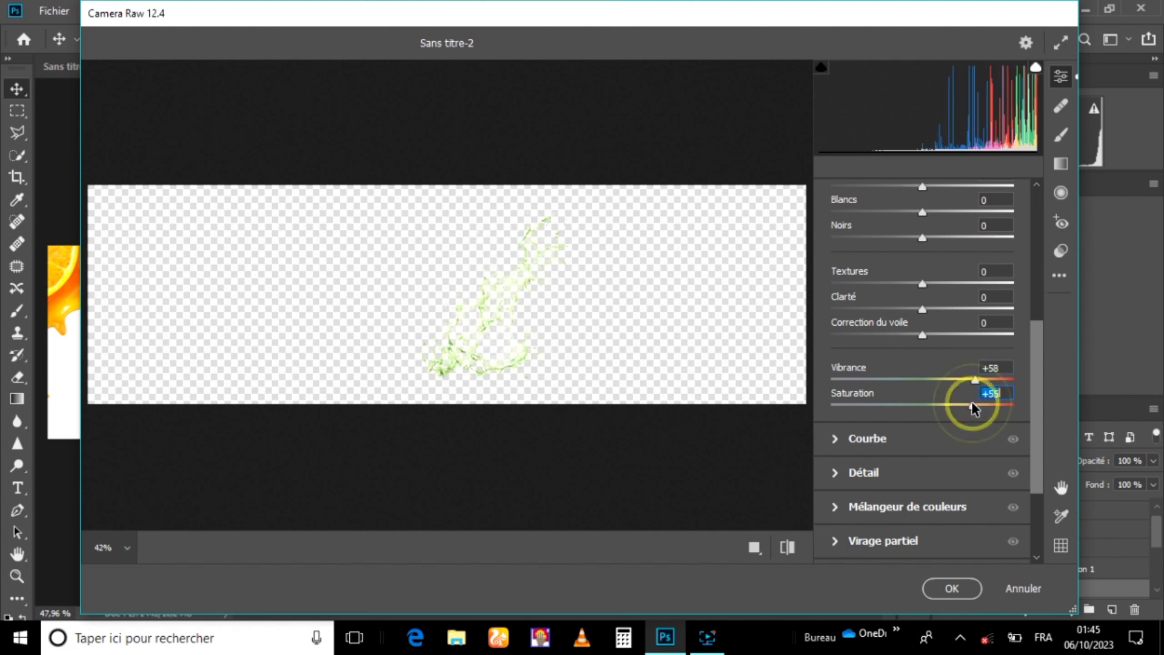
left_click(955, 587)
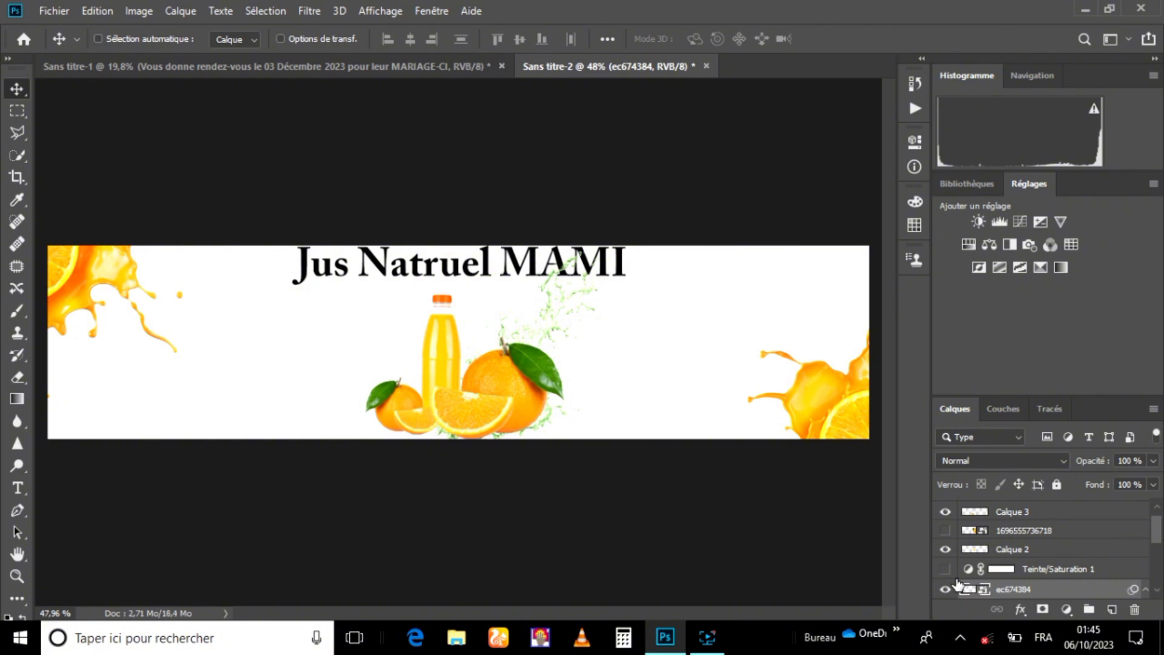
key("ctrl+z")
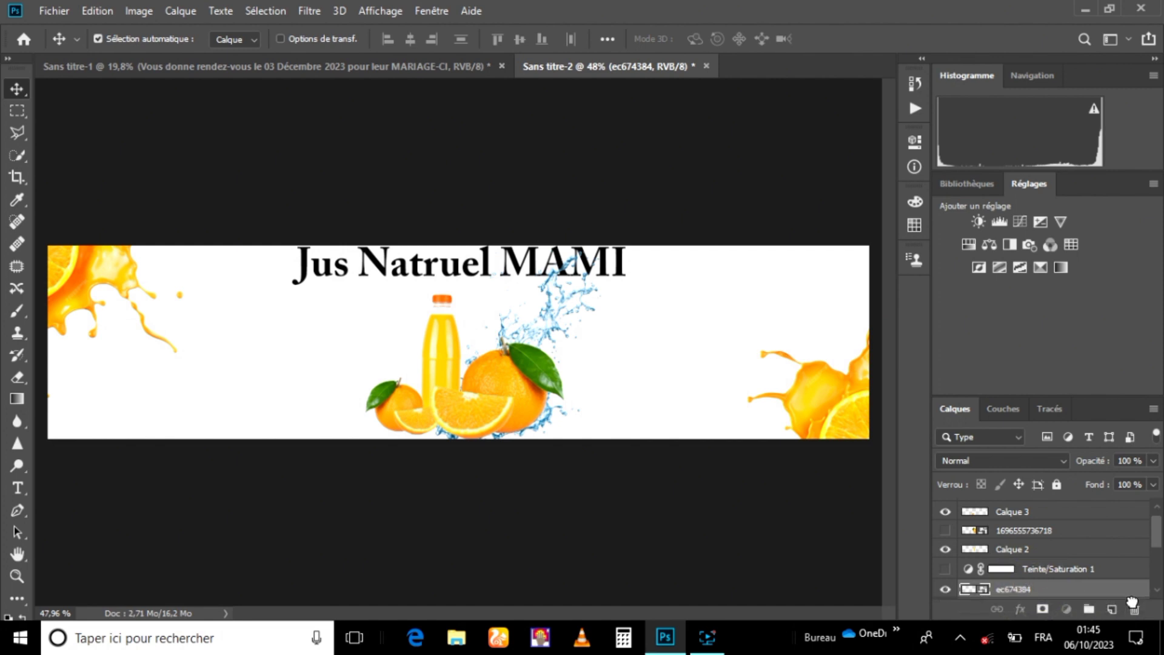
Remove the water splash layer ec674384 from the banner
key("ctrl+z")
key("ctrl+z")
key("ctrl+z")
key("ctrl+z")
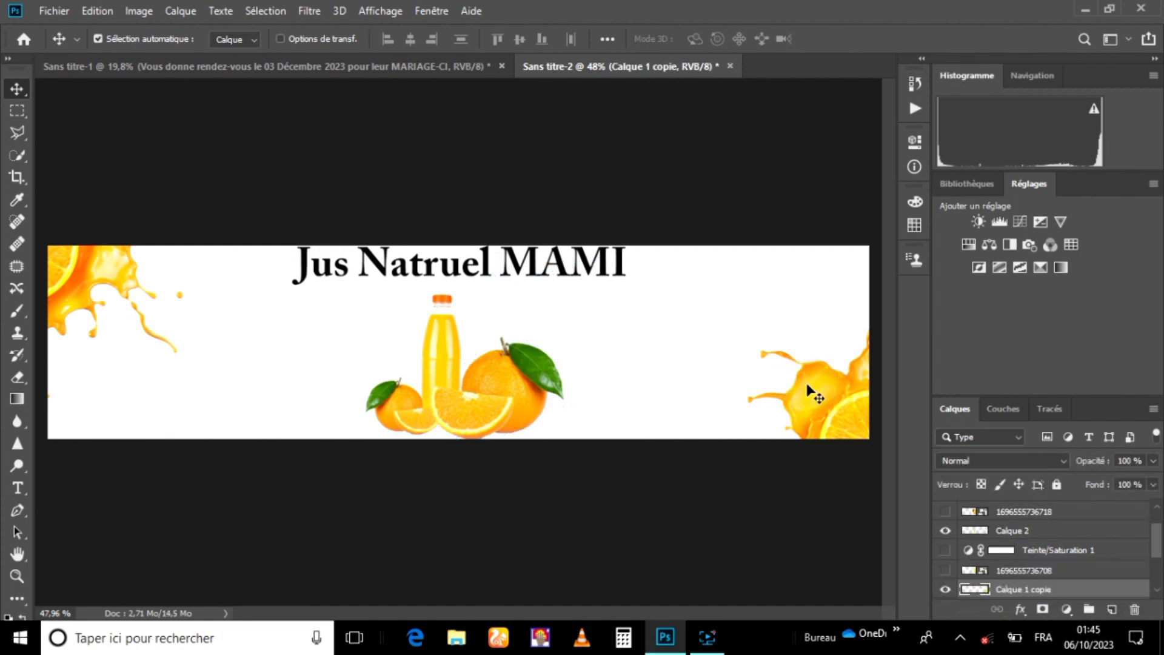
Duplicate the lower-right orange splash and place the copy between the larger orange and the right corner splash
key("ctrl")
left_click_drag(812, 391, 459, 446)
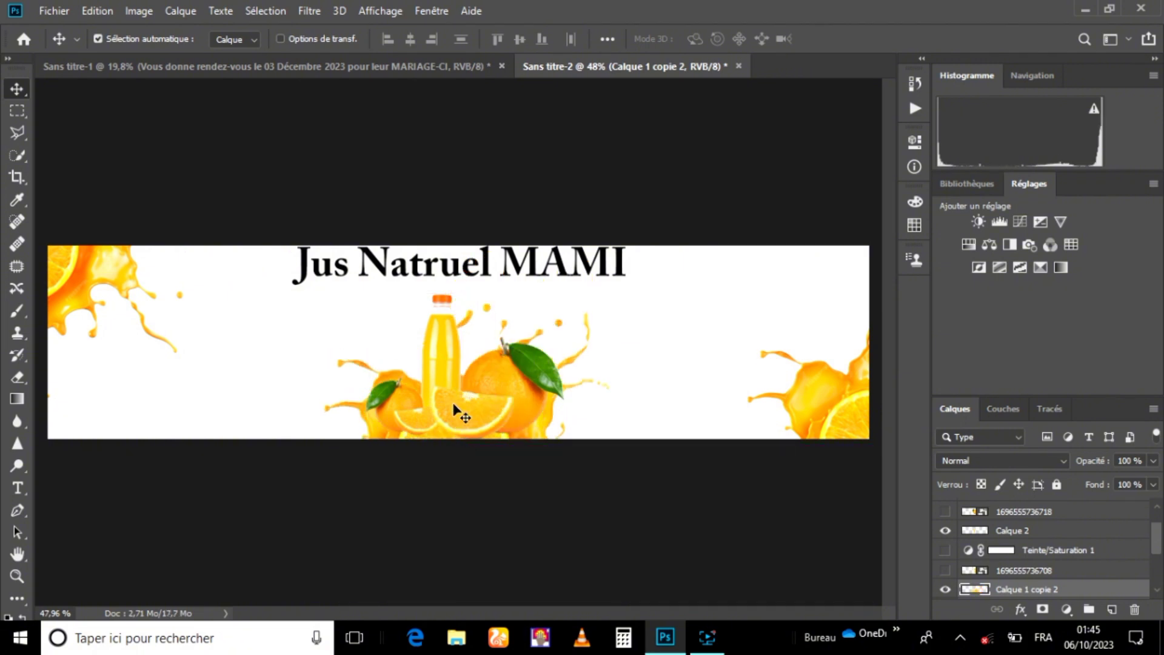
left_click_drag(538, 428, 707, 377)
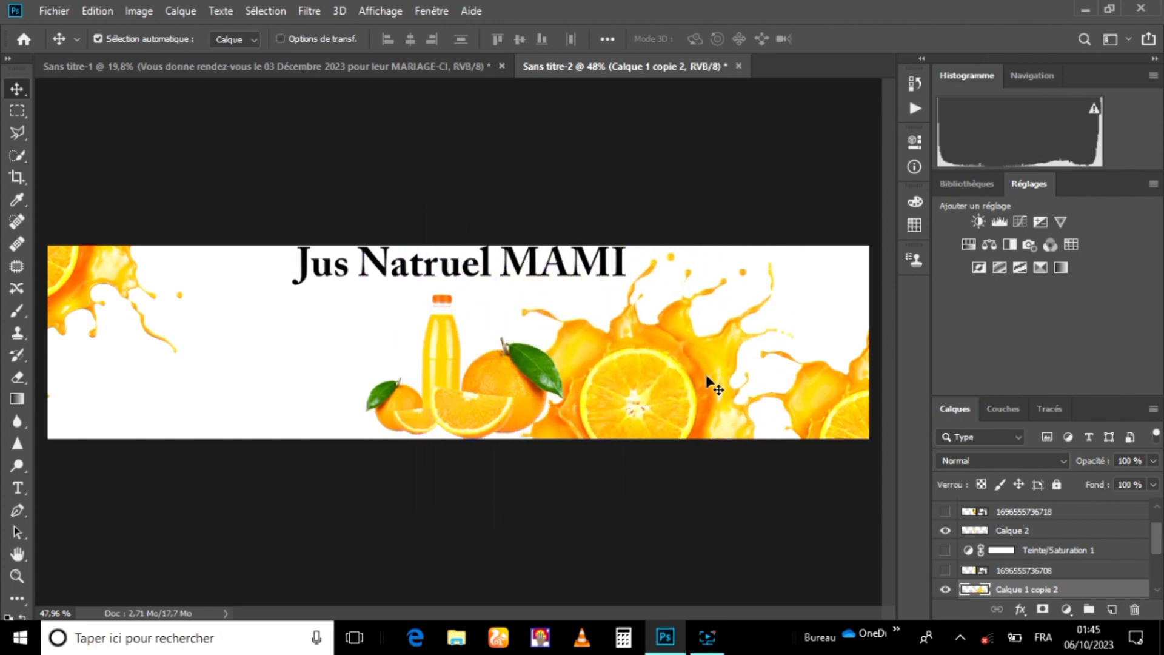
Select the juice splash around the orange slice in the copy with Quick Selection and extract it to a new layer
left_click(18, 155)
mouse_move(683, 304)
left_mouse_down()
mouse_move(725, 291)
mouse_move(720, 279)
left_mouse_up()
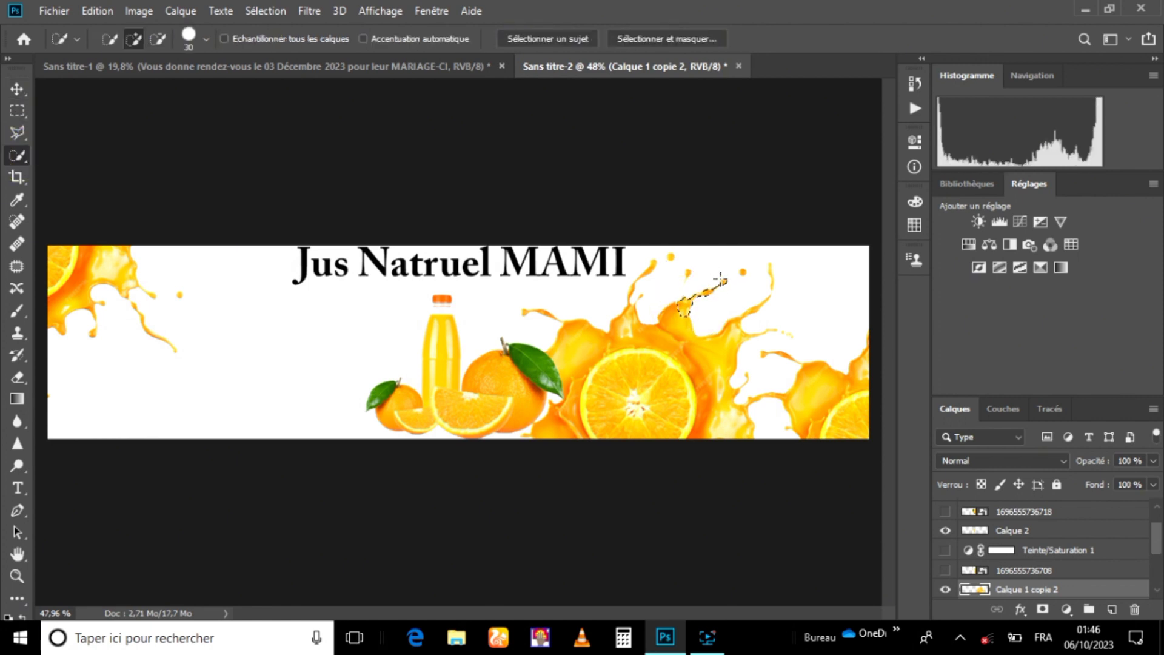
left_click(682, 276)
left_click(658, 259)
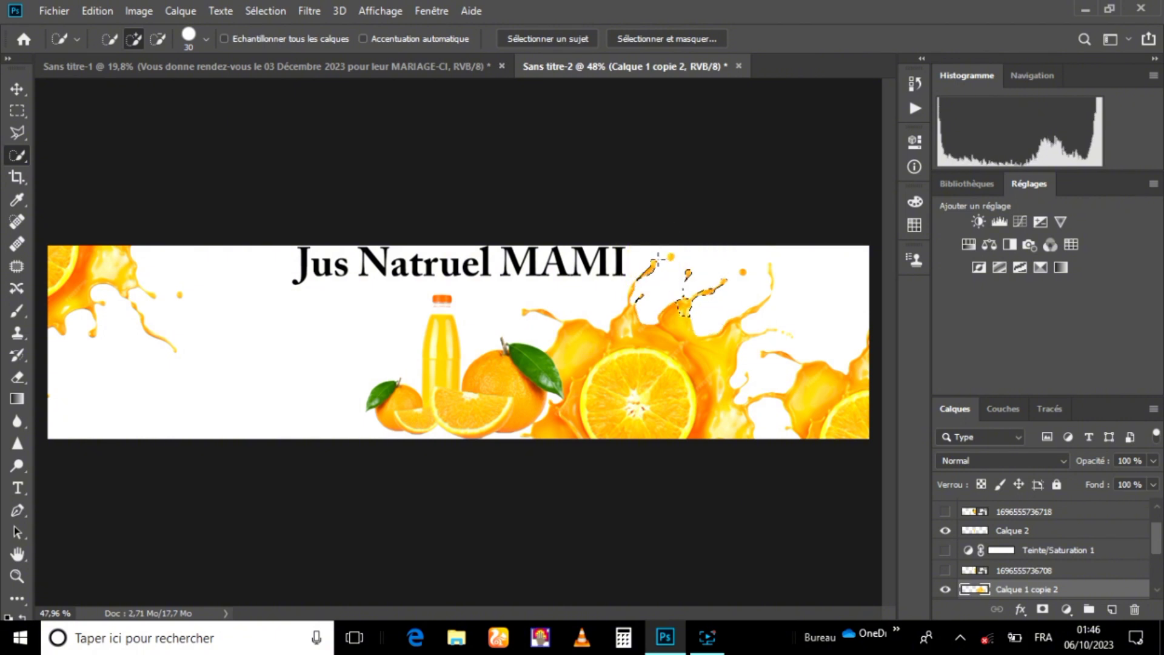
mouse_move(651, 267)
left_mouse_down()
mouse_move(631, 303)
mouse_move(682, 382)
mouse_move(741, 376)
mouse_move(771, 280)
mouse_move(794, 333)
mouse_move(689, 327)
mouse_move(637, 303)
mouse_move(596, 340)
mouse_move(531, 355)
mouse_move(540, 363)
mouse_move(558, 321)
mouse_move(529, 312)
left_mouse_up()
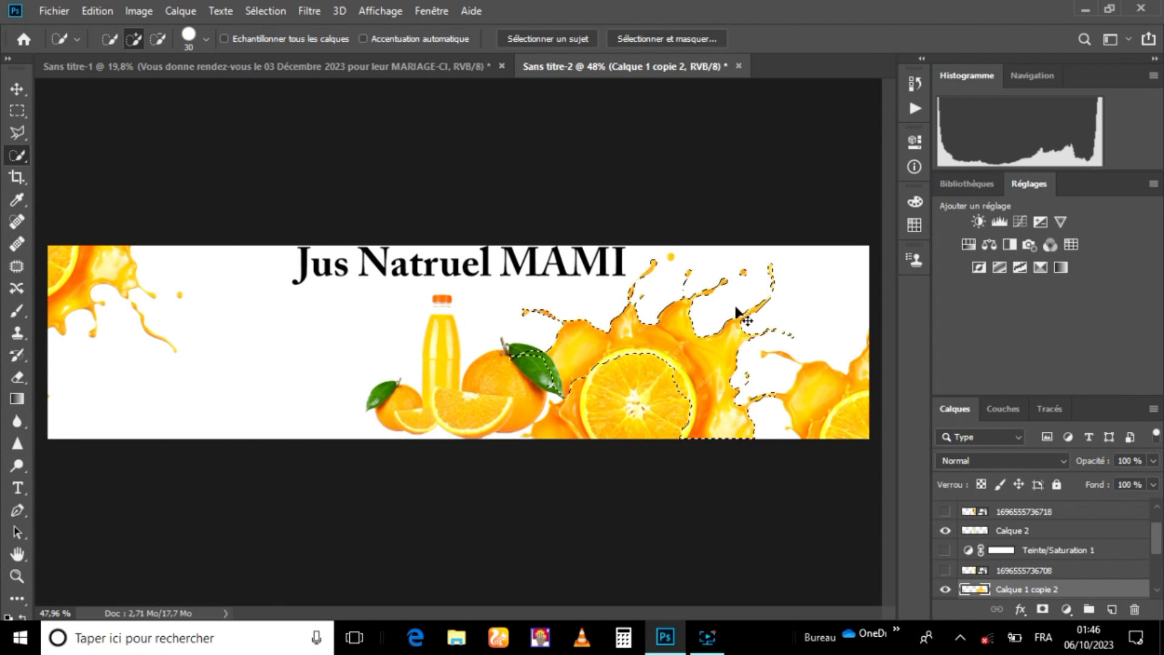
left_click(1112, 609)
key("ctrl+d")
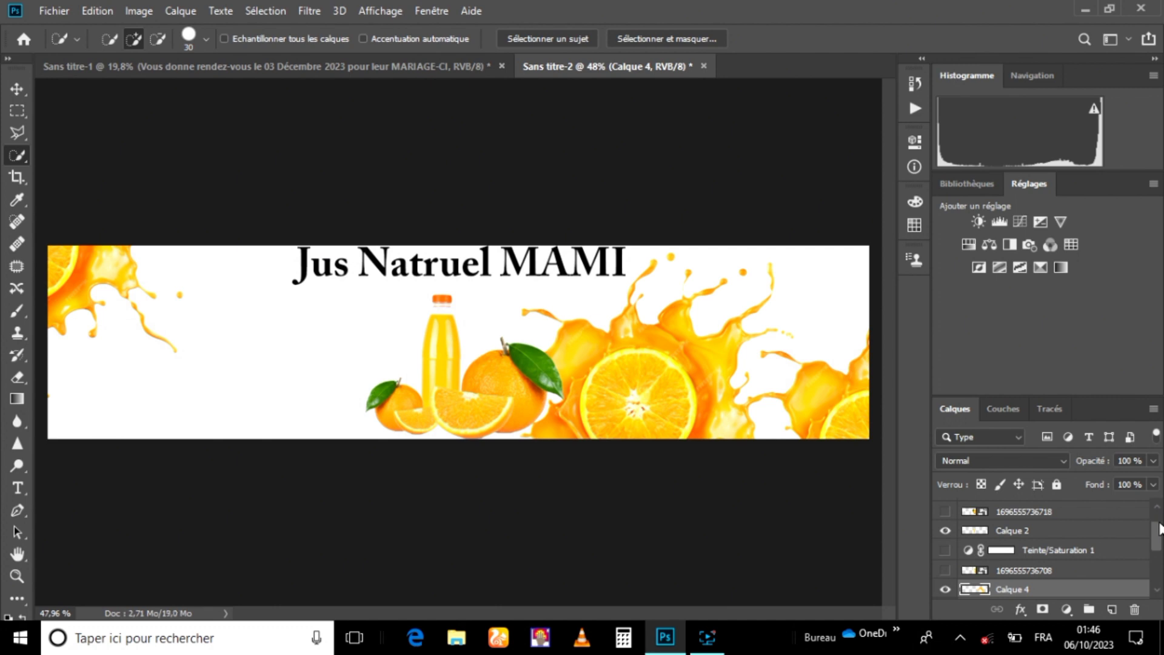
Hide the full orange splash copy beneath the extracted splash layer and switch to the Move tool
left_click_drag(1157, 540, 1157, 549)
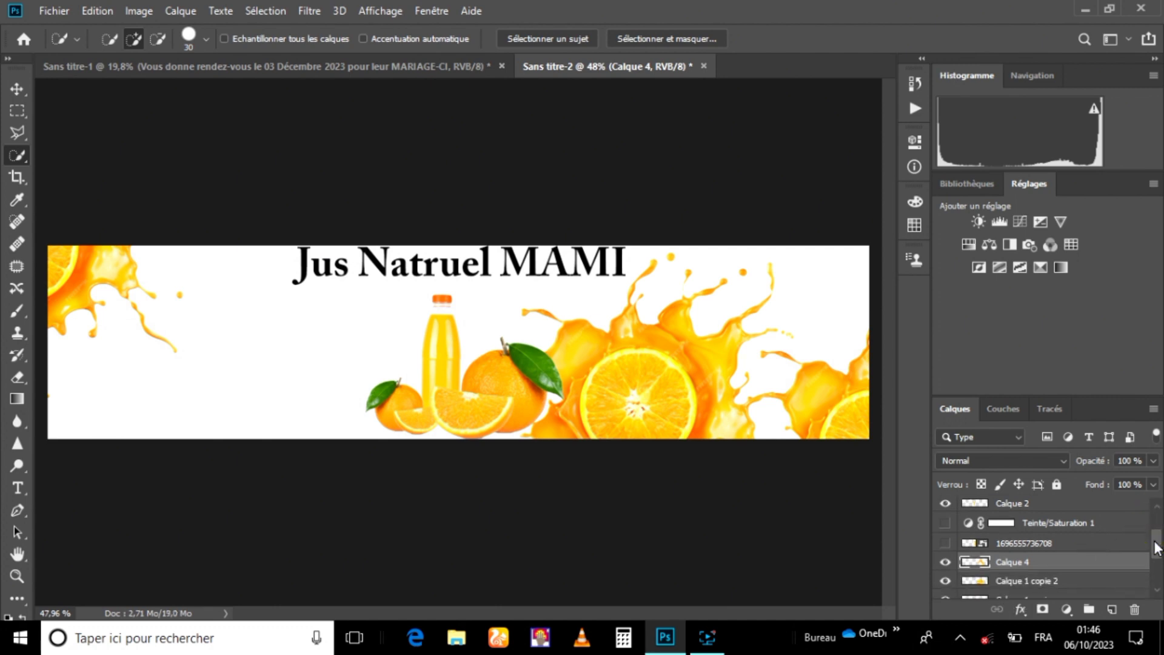
left_click(946, 582)
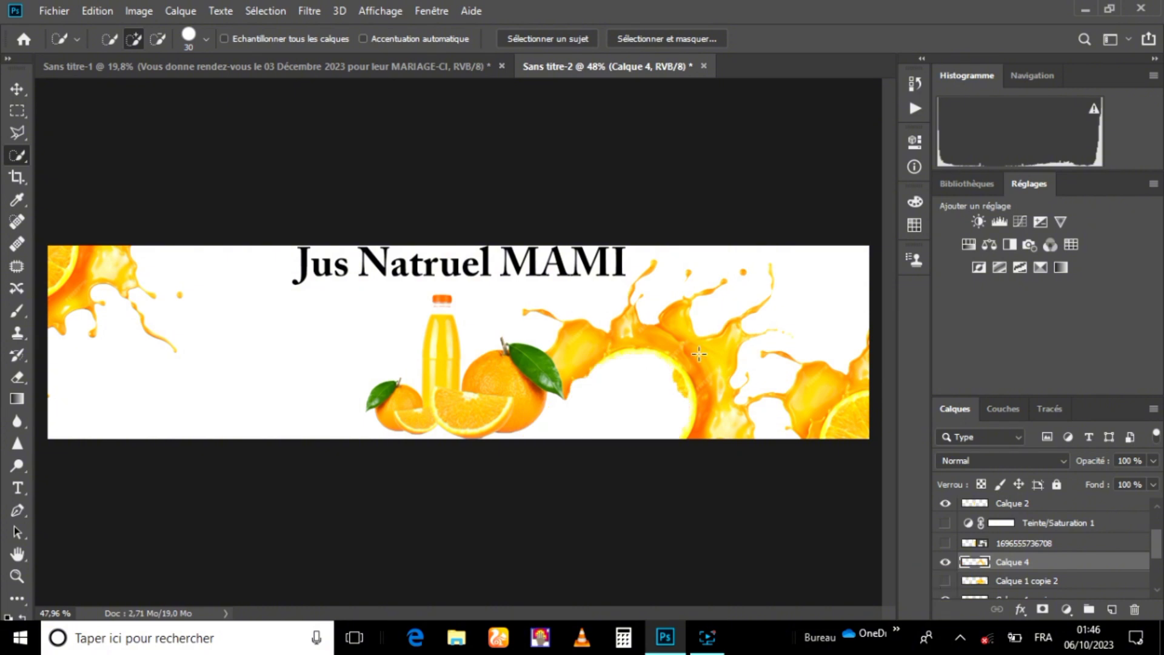
left_click(17, 90)
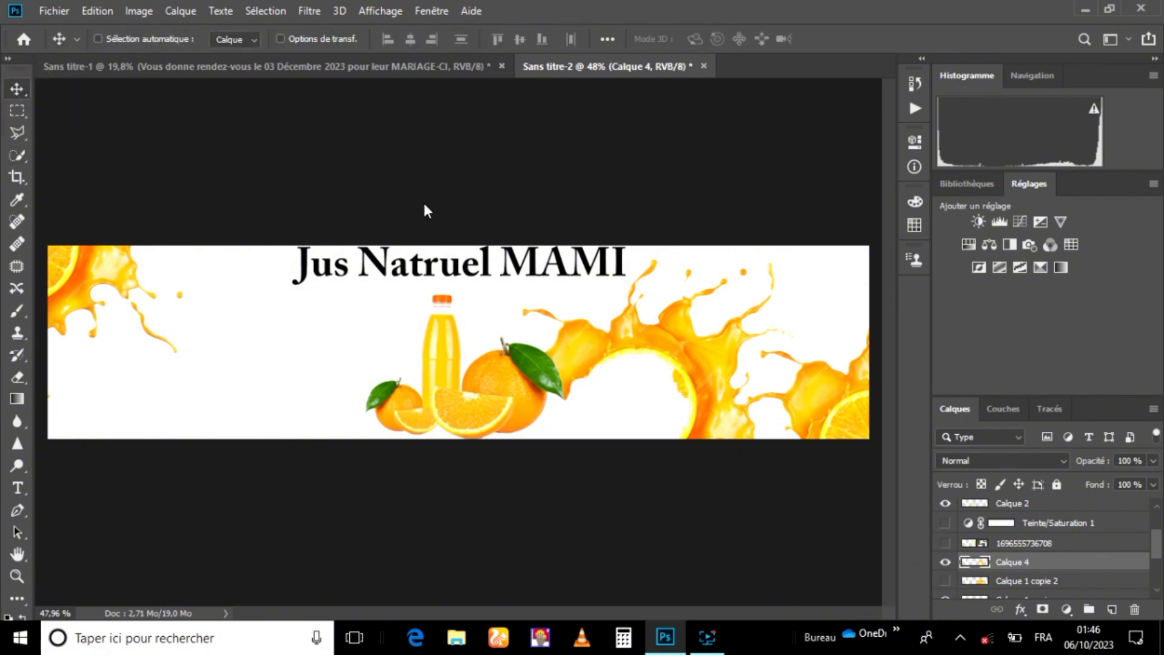
Move the extracted juice splash behind the bottle, rotate it about 15° counterclockwise, scale it to about 158% and apply the transform
key("ctrl+t")
left_click_drag(689, 365, 499, 378)
left_click_drag(632, 397, 630, 350)
left_click_drag(483, 337, 475, 366)
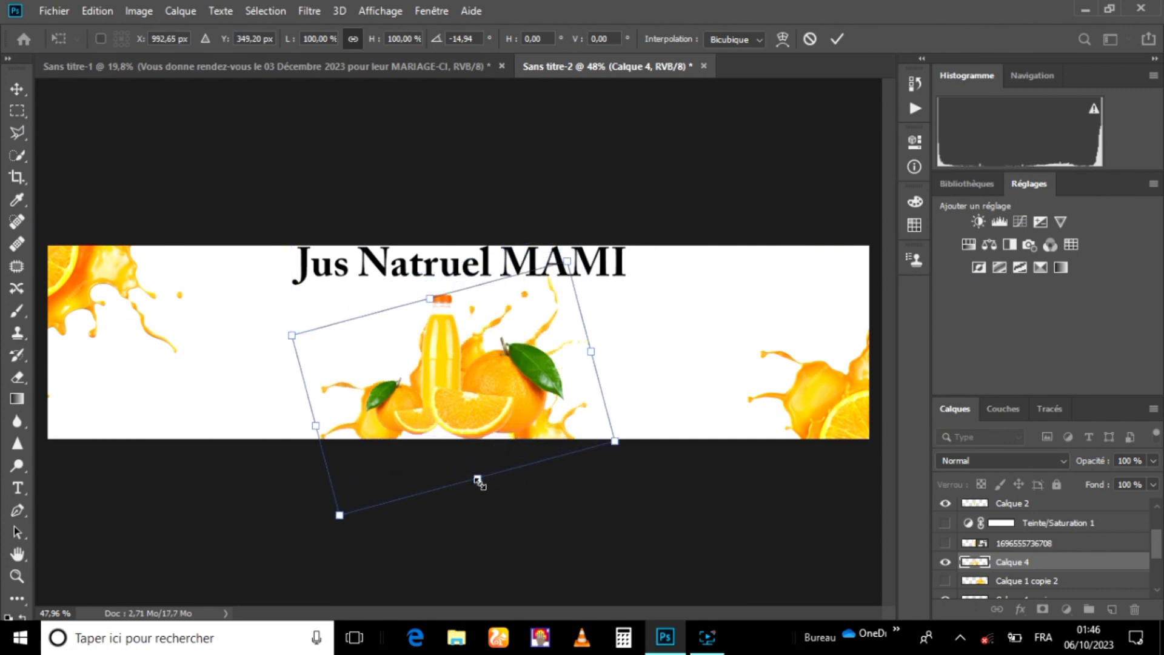
left_click_drag(479, 480, 474, 591)
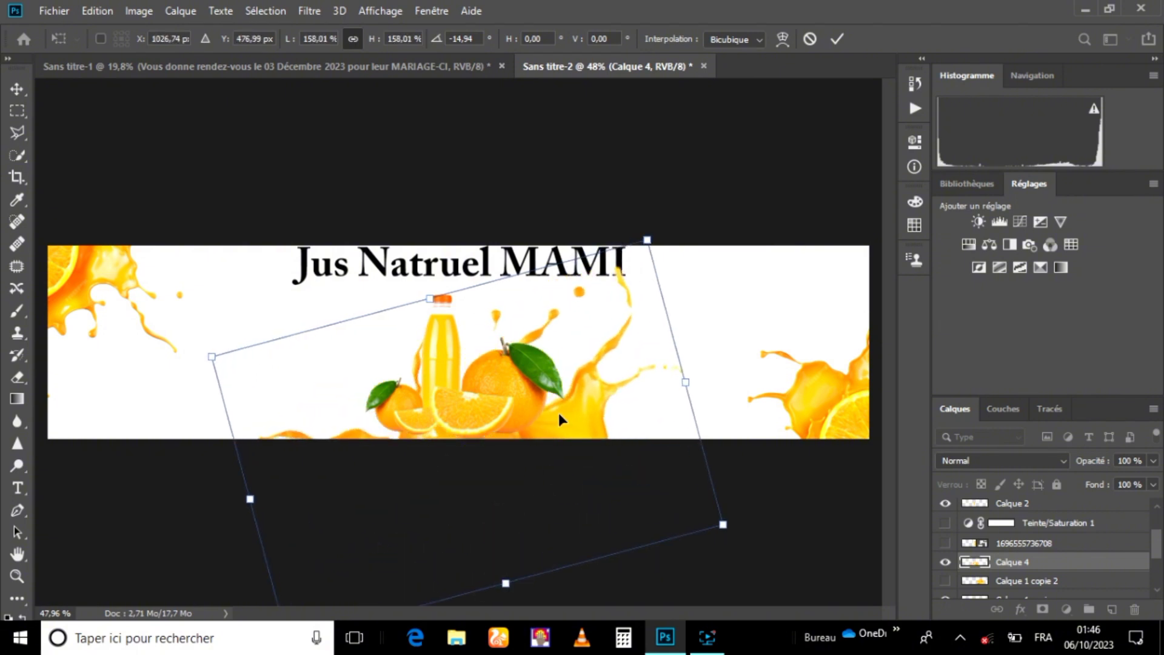
left_click_drag(558, 413, 563, 380)
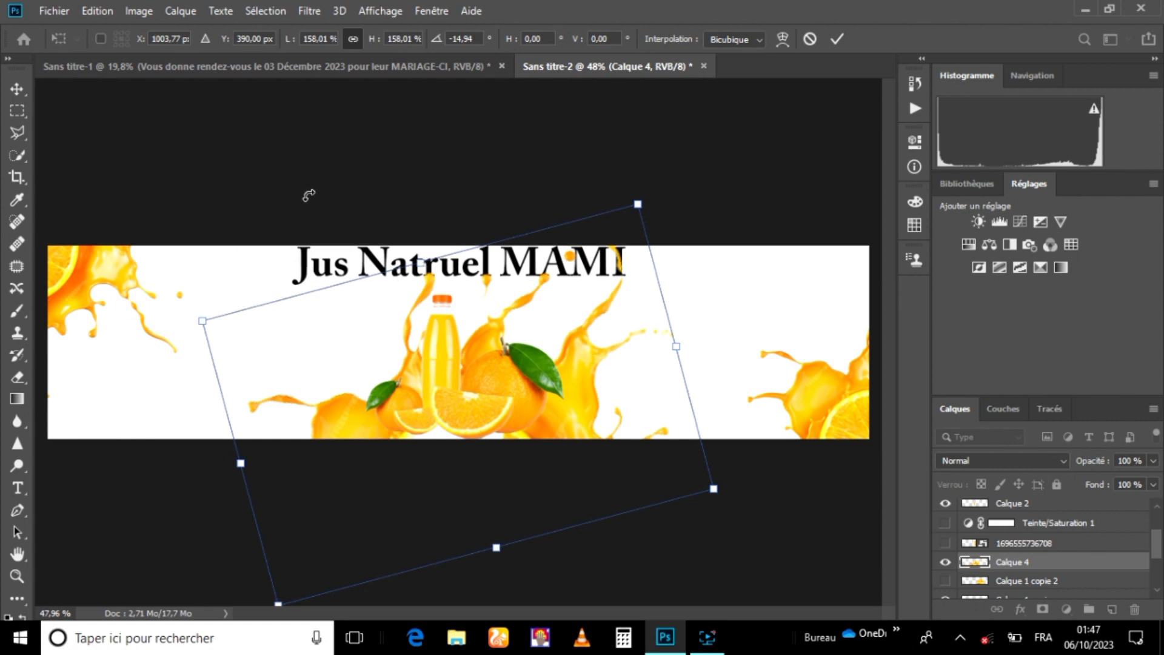
left_click(16, 89)
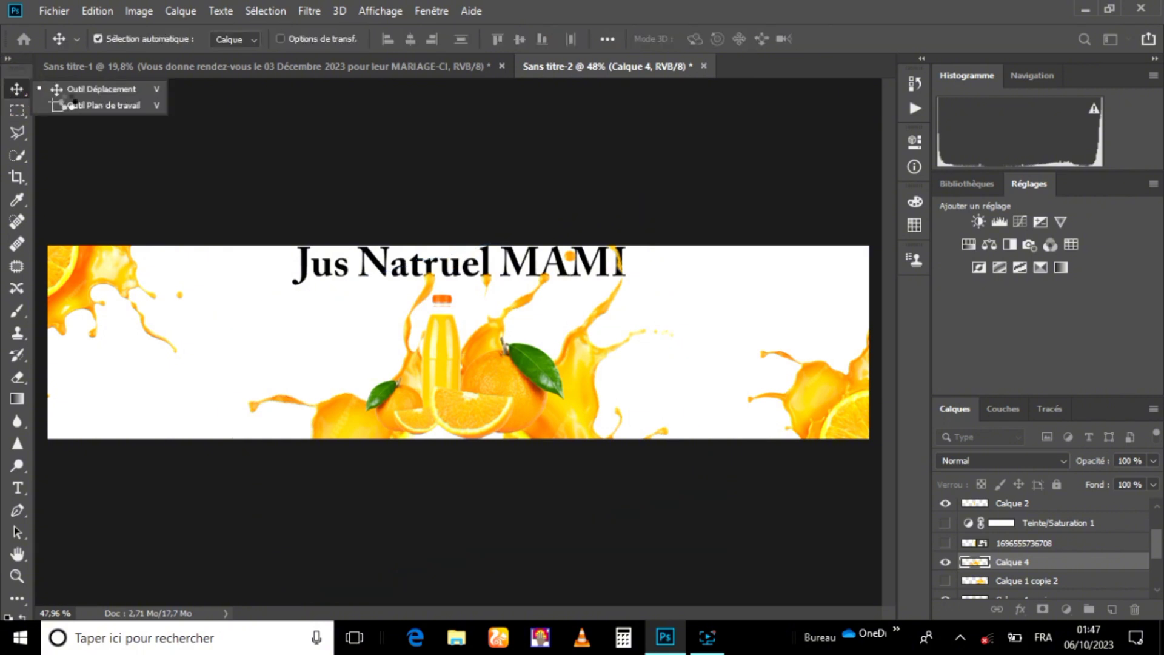
Merge the bottle and orange layers Calque 2, Calque 3 and Calque 3 copie into one layer
left_click(447, 342)
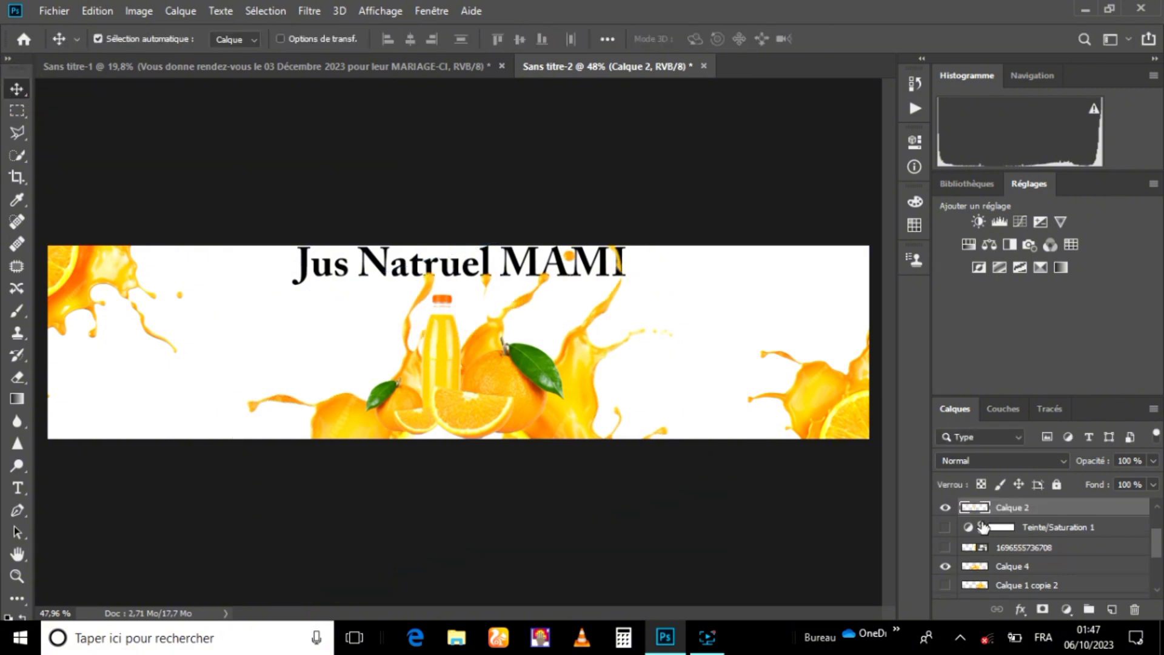
left_click_drag(1153, 559, 1154, 542)
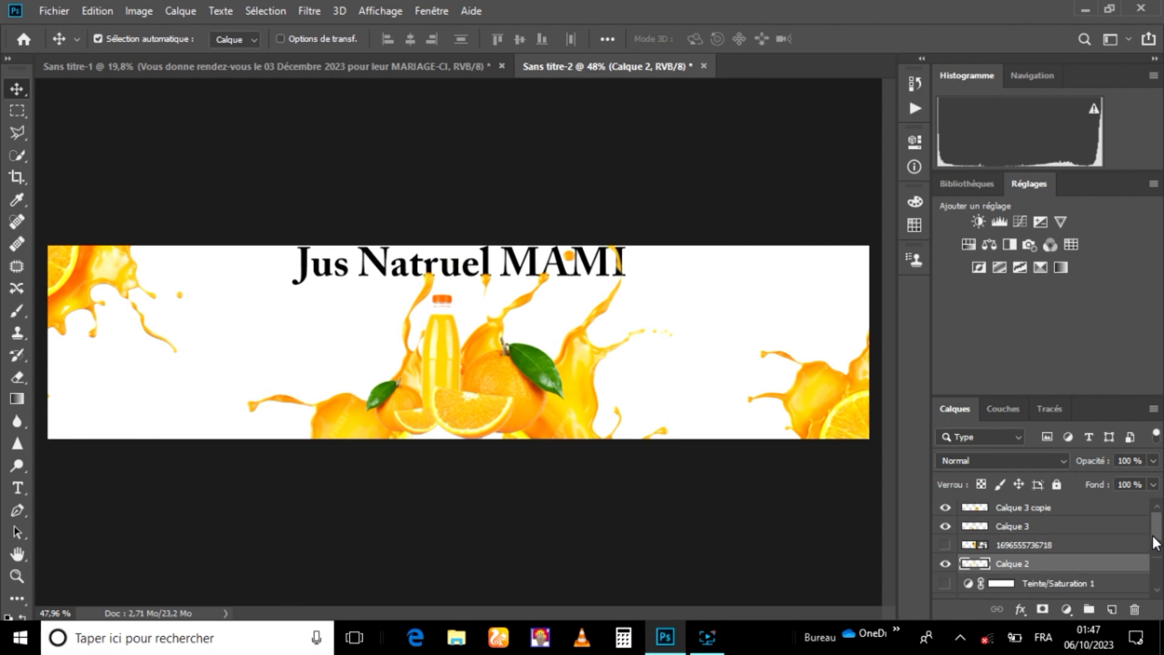
left_click(1073, 509, "ctrl")
left_click(1073, 510, "ctrl")
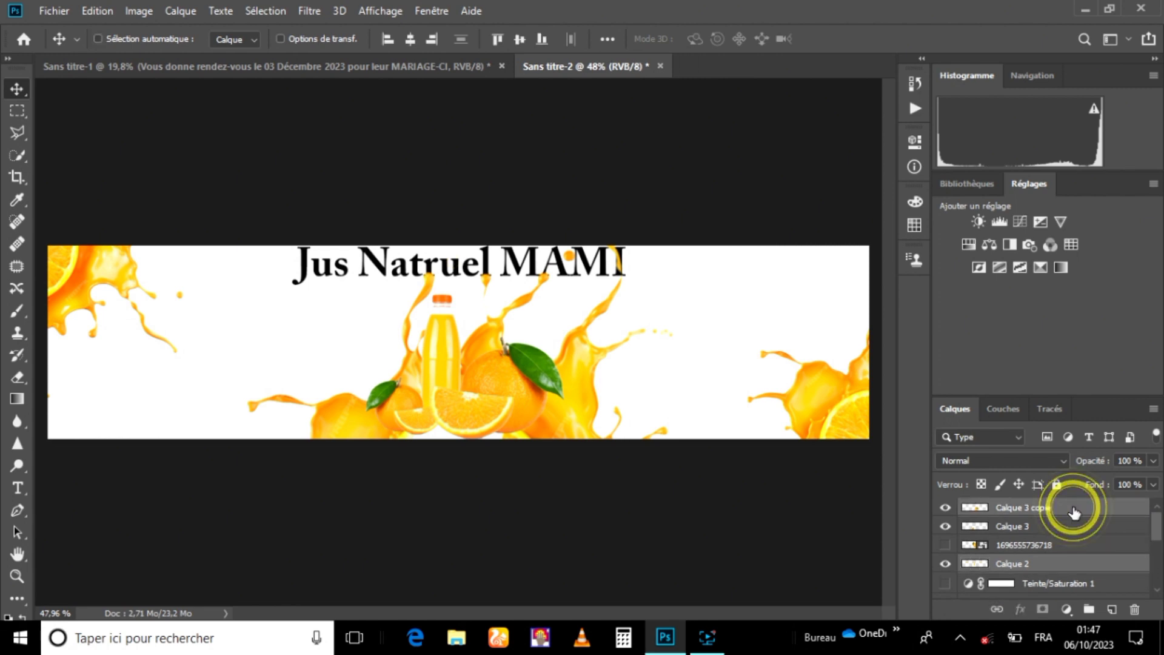
left_click(1073, 508, "ctrl")
left_click(1067, 527, "ctrl")
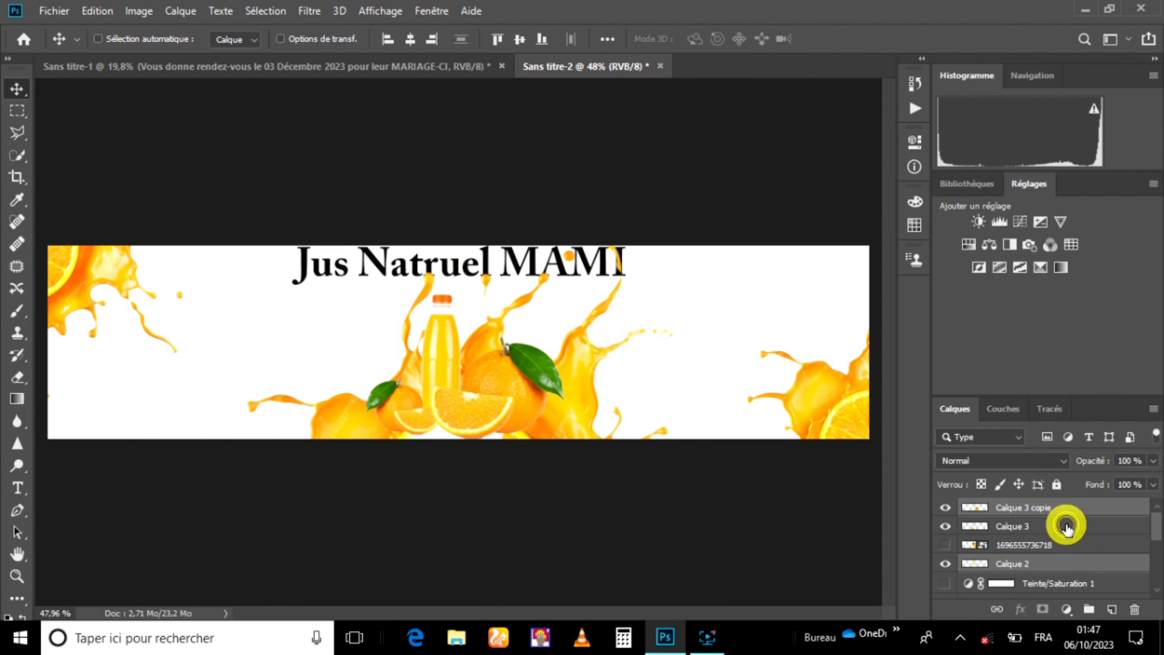
right_click(1067, 526)
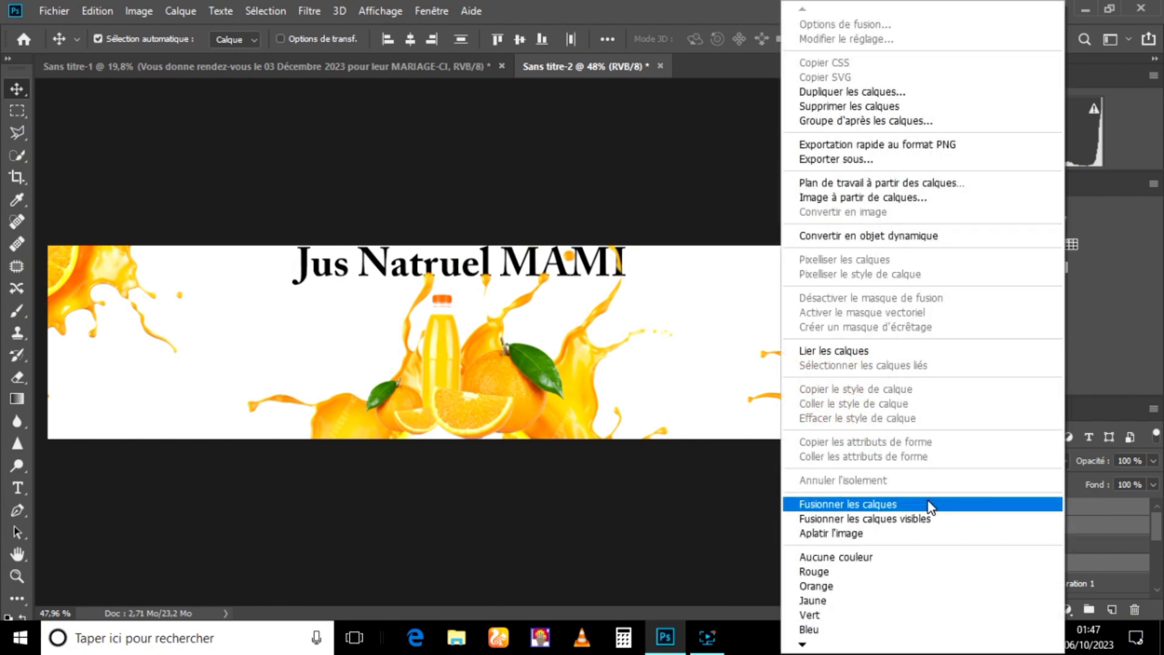
left_click(927, 502)
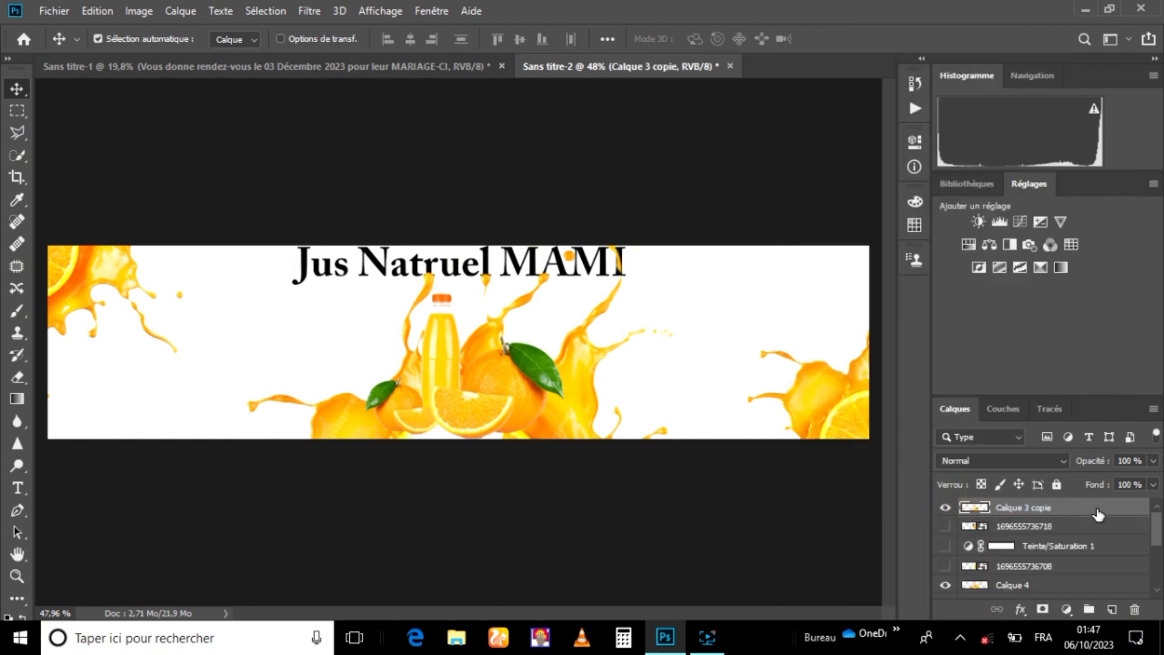
Add a drop shadow to the merged bottle and oranges layer and set its colour to black (000000)
left_click(1111, 514)
key("space")
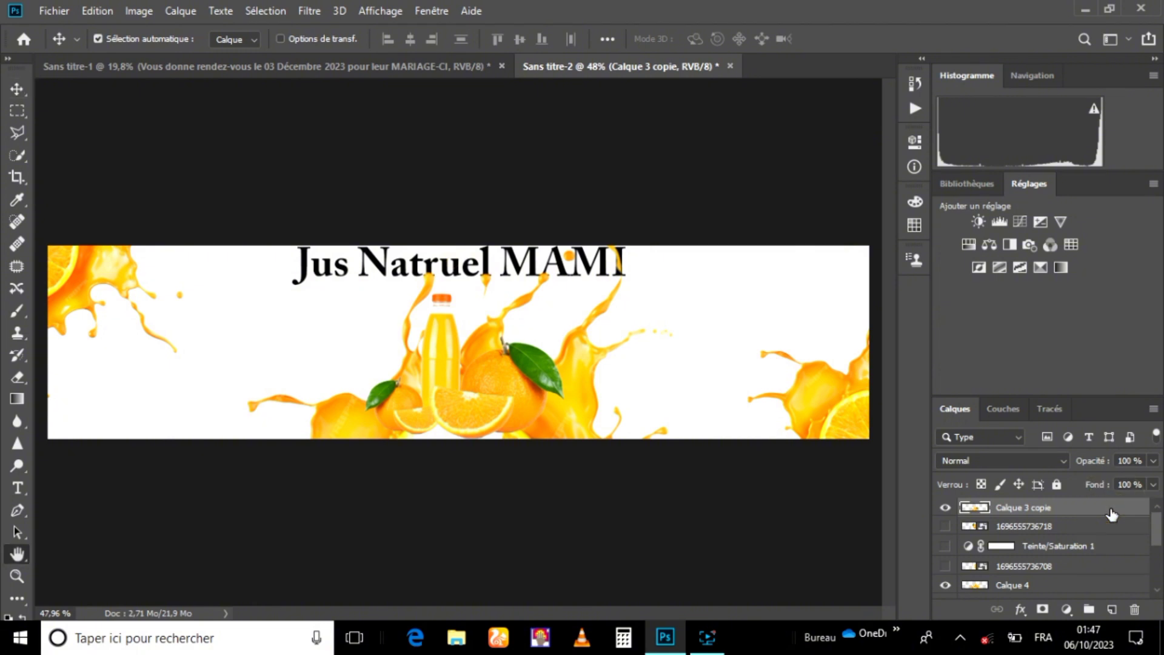
double_click(1111, 514)
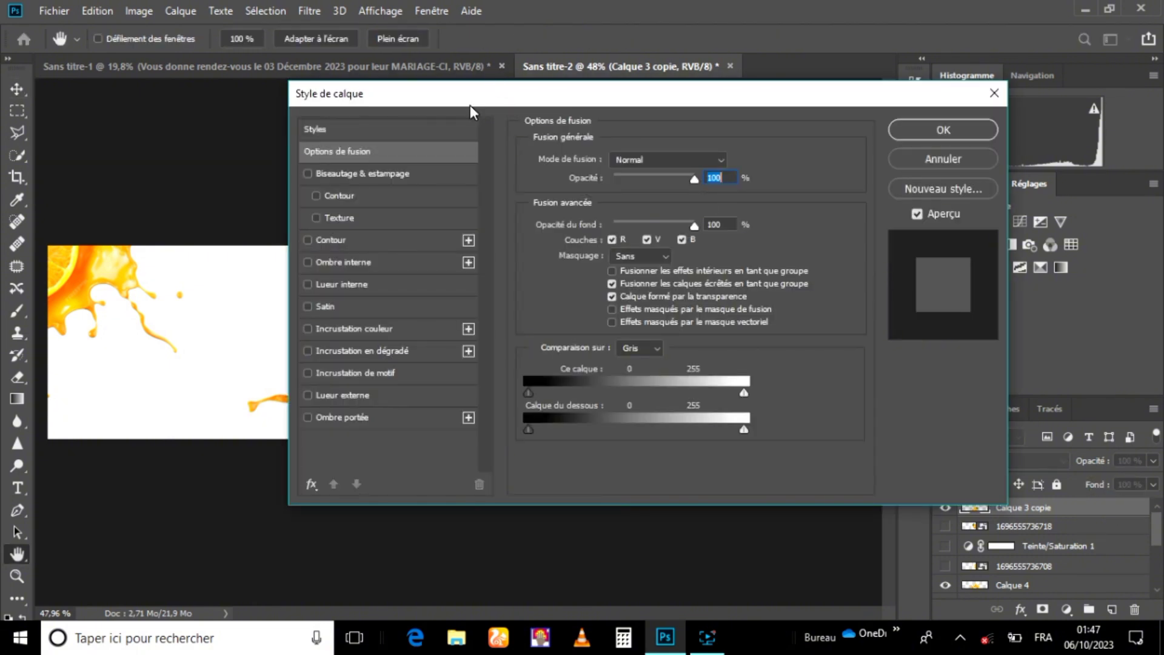
left_click_drag(460, 97, 744, 95)
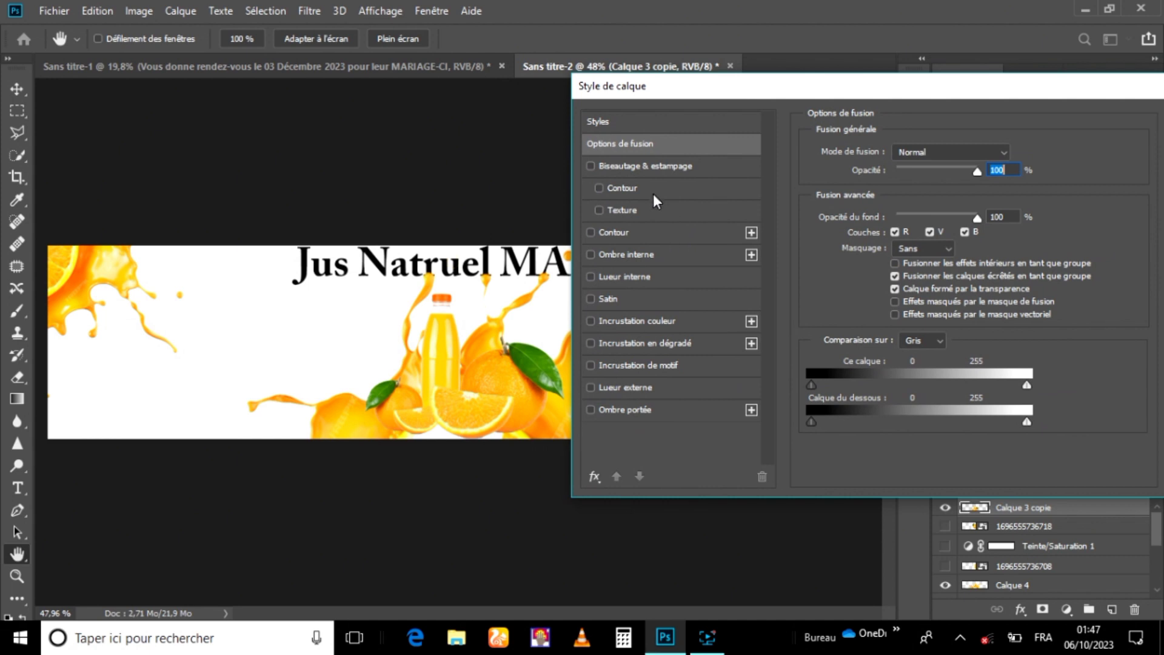
left_click(640, 409)
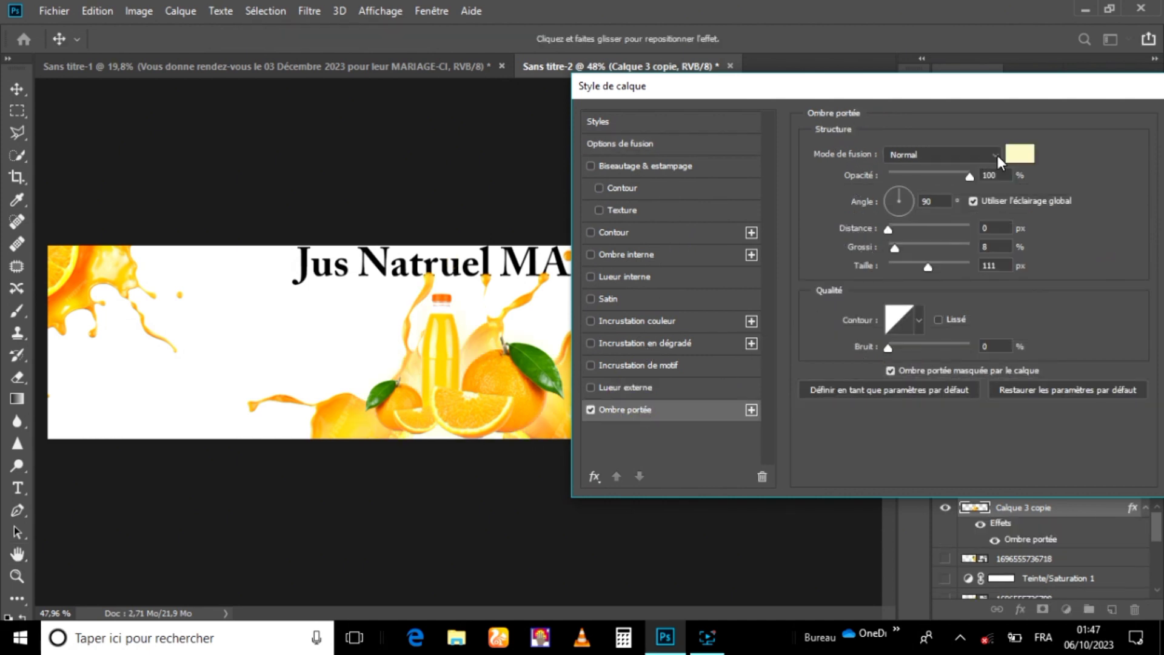
left_click(1012, 155)
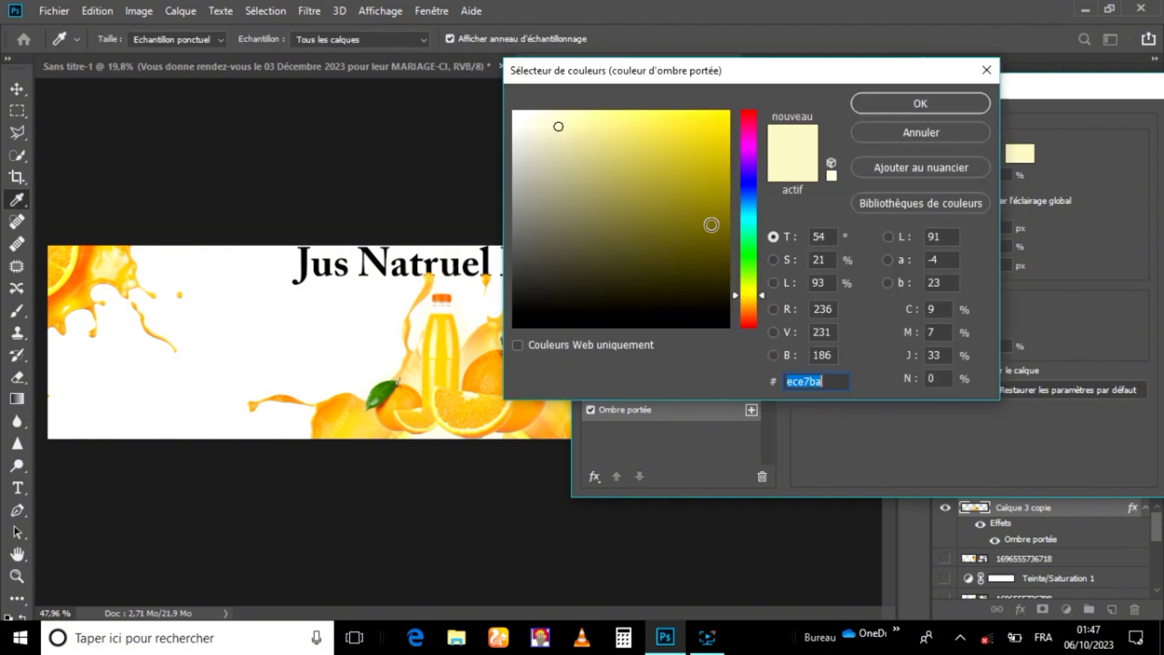
left_click(645, 237)
mouse_move(646, 236)
left_mouse_down()
mouse_move(582, 267)
mouse_move(497, 245)
mouse_move(535, 265)
mouse_move(488, 372)
left_mouse_up()
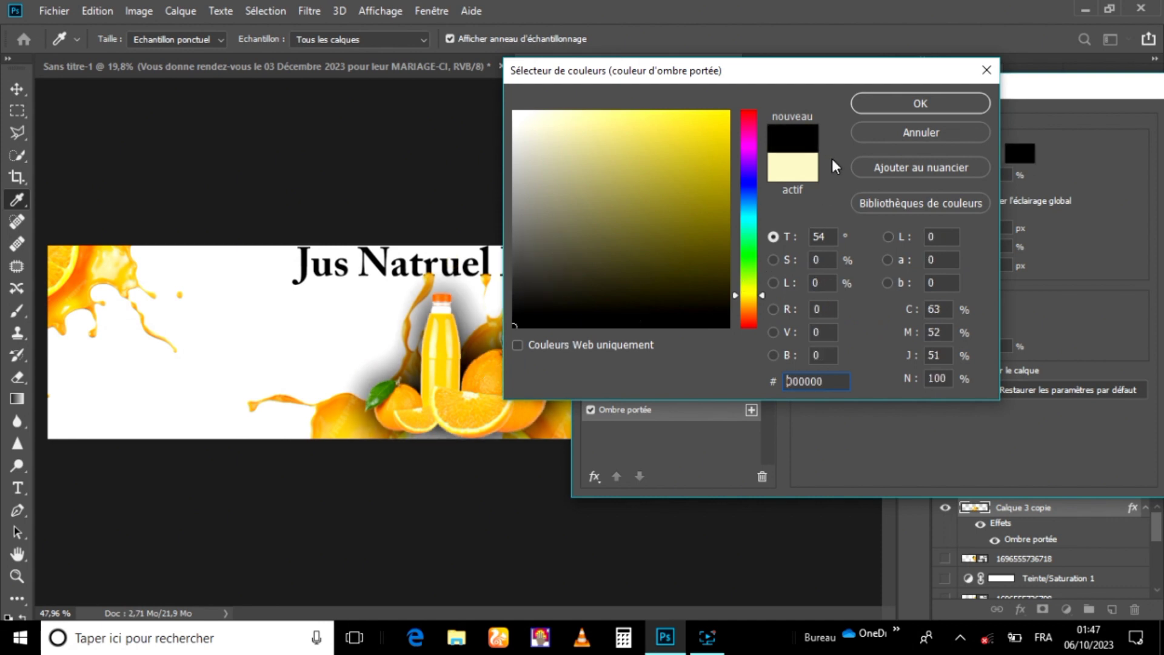
left_click(895, 100)
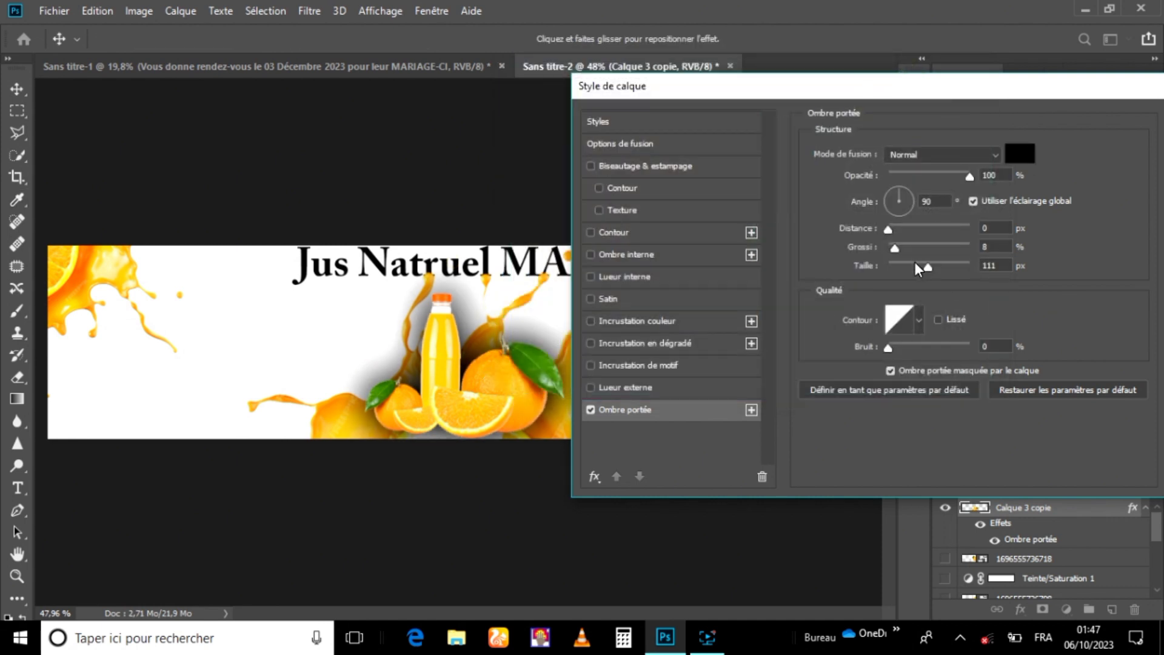
Set the drop shadow's distance to 13 px, spread to 0% and size to 43 px, and enable Bevel & Emboss without its contour option
left_click_drag(914, 262, 896, 265)
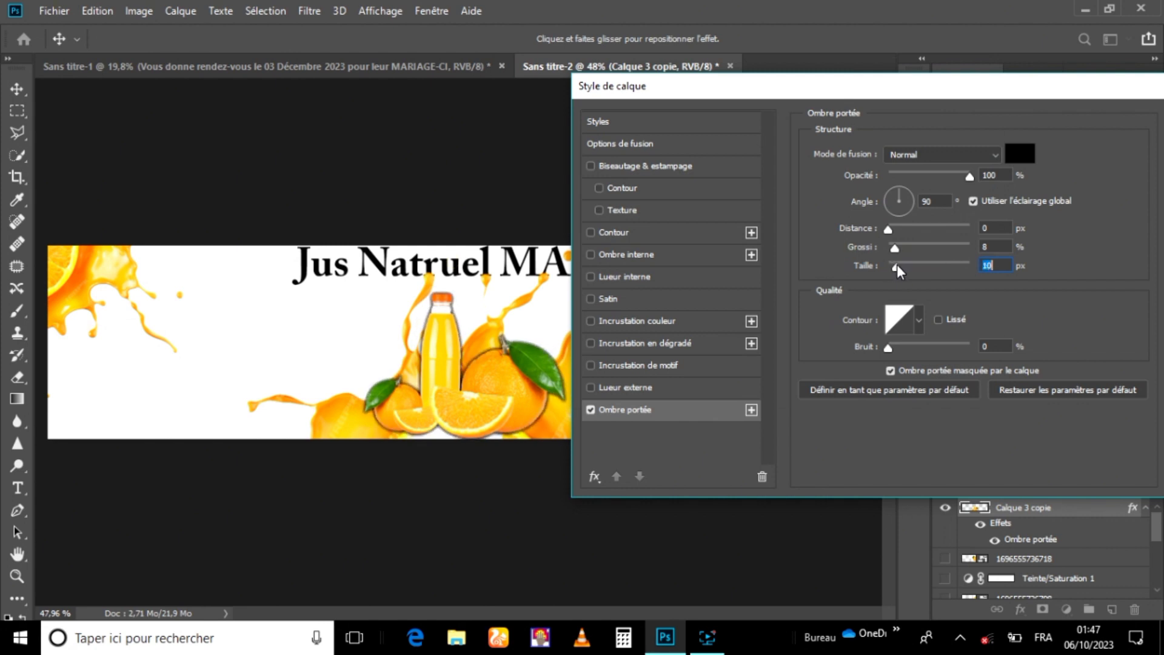
left_click(903, 226)
left_click_drag(903, 227, 851, 253)
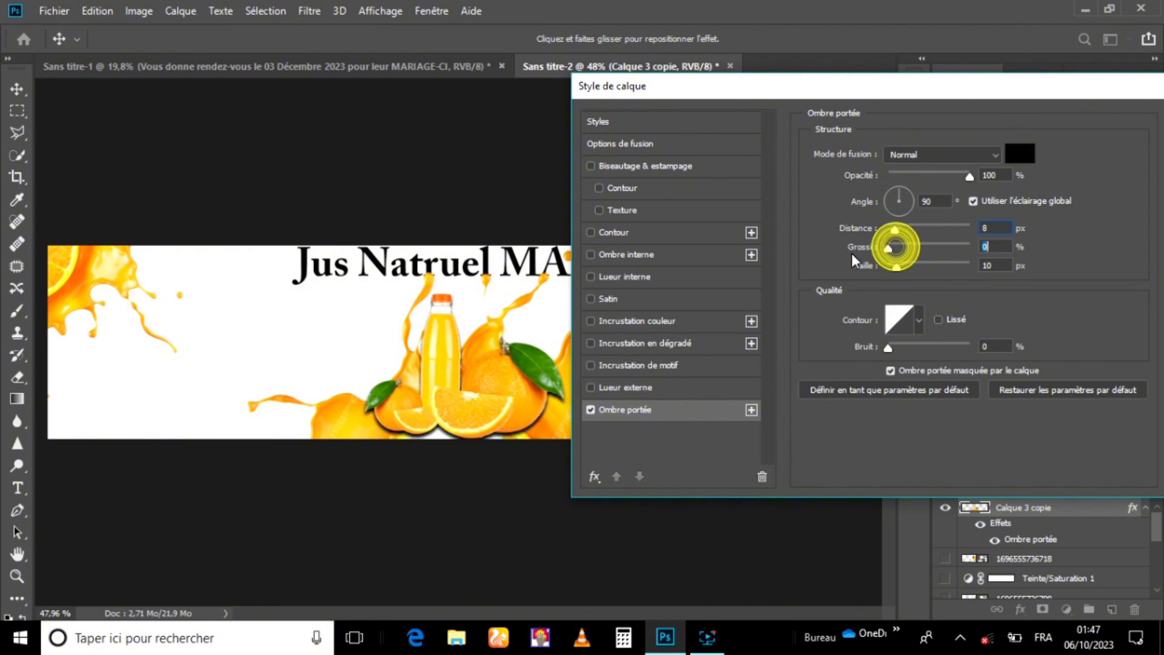
left_click(904, 265)
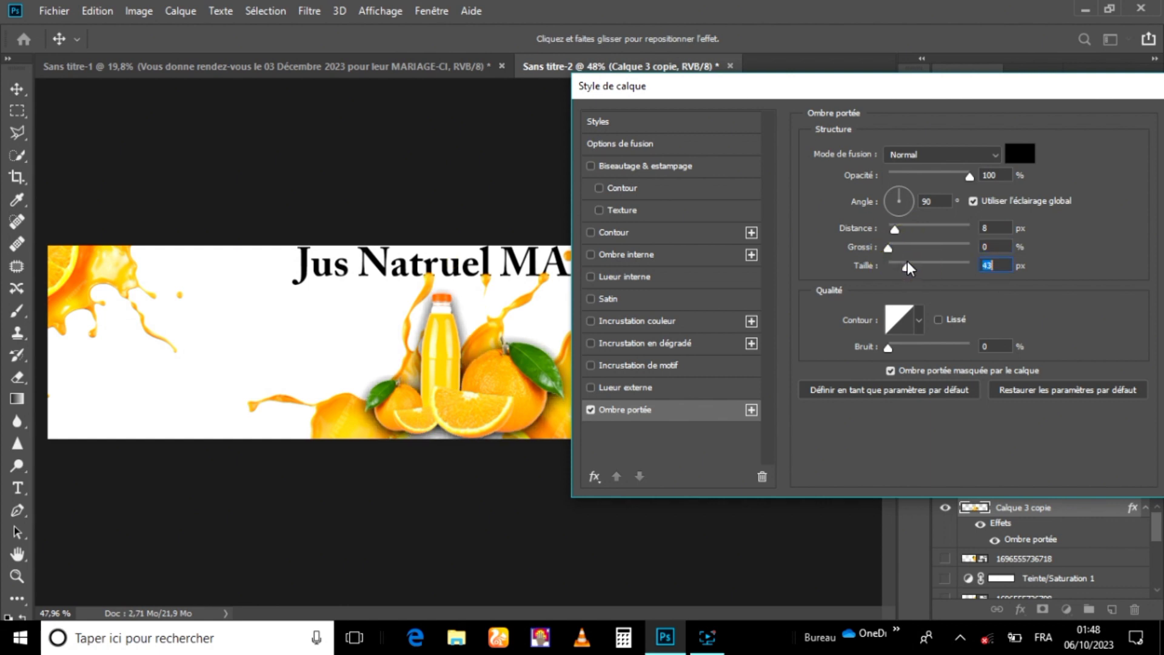
left_click(905, 228)
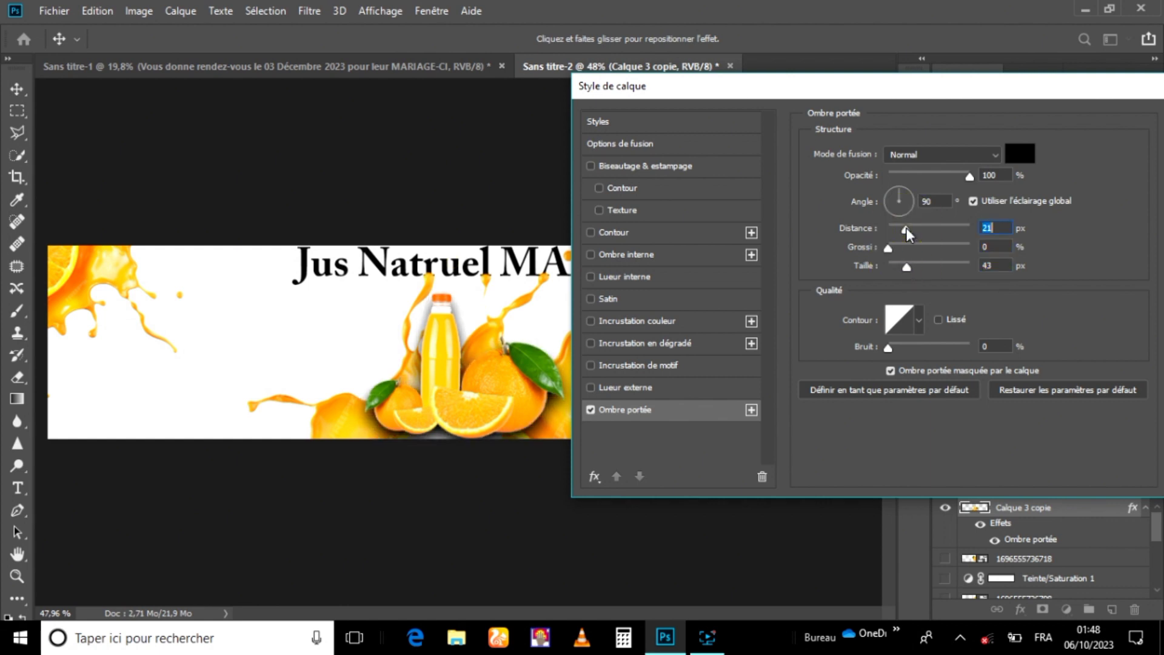
left_click_drag(905, 227, 900, 228)
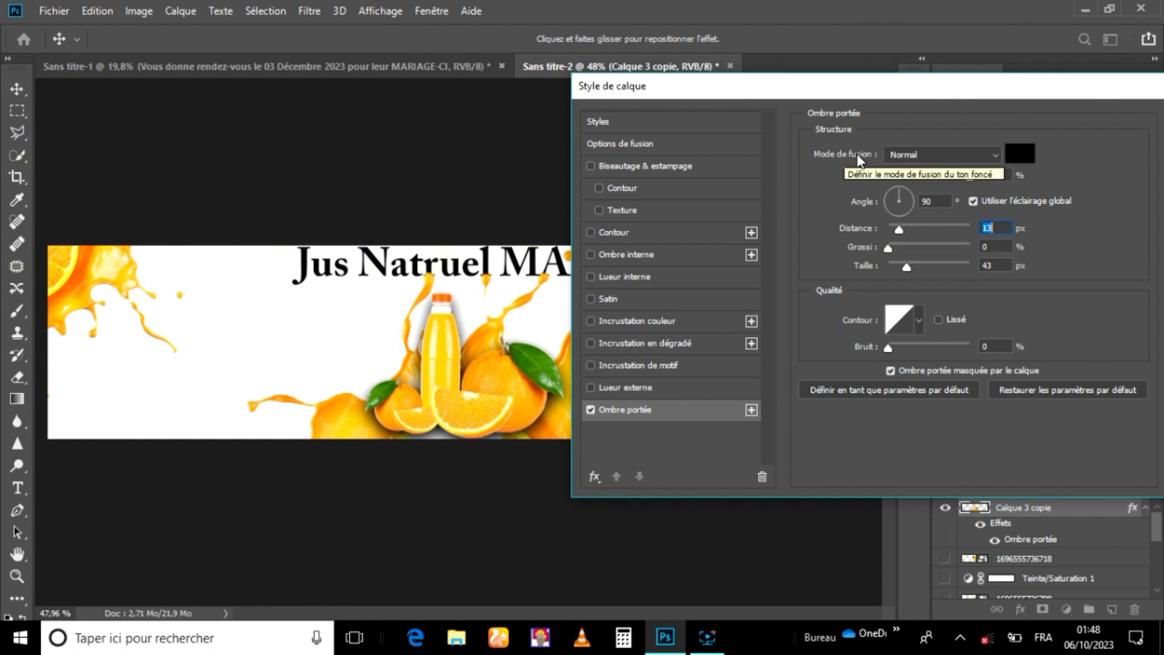
left_click(648, 192)
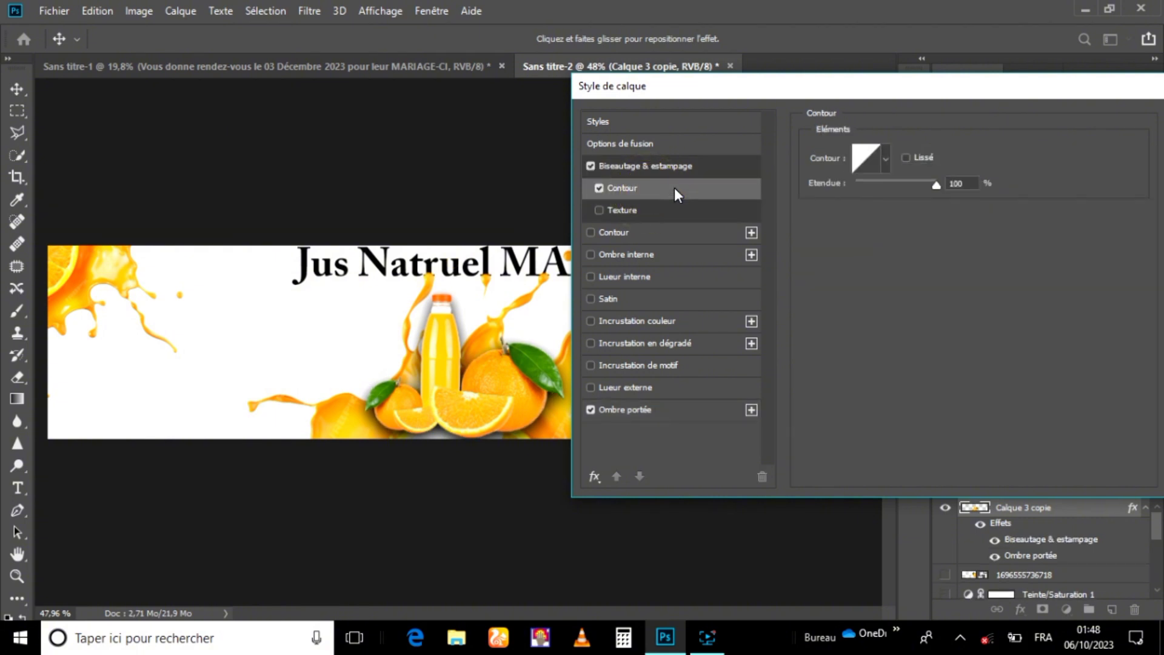
left_click(600, 188)
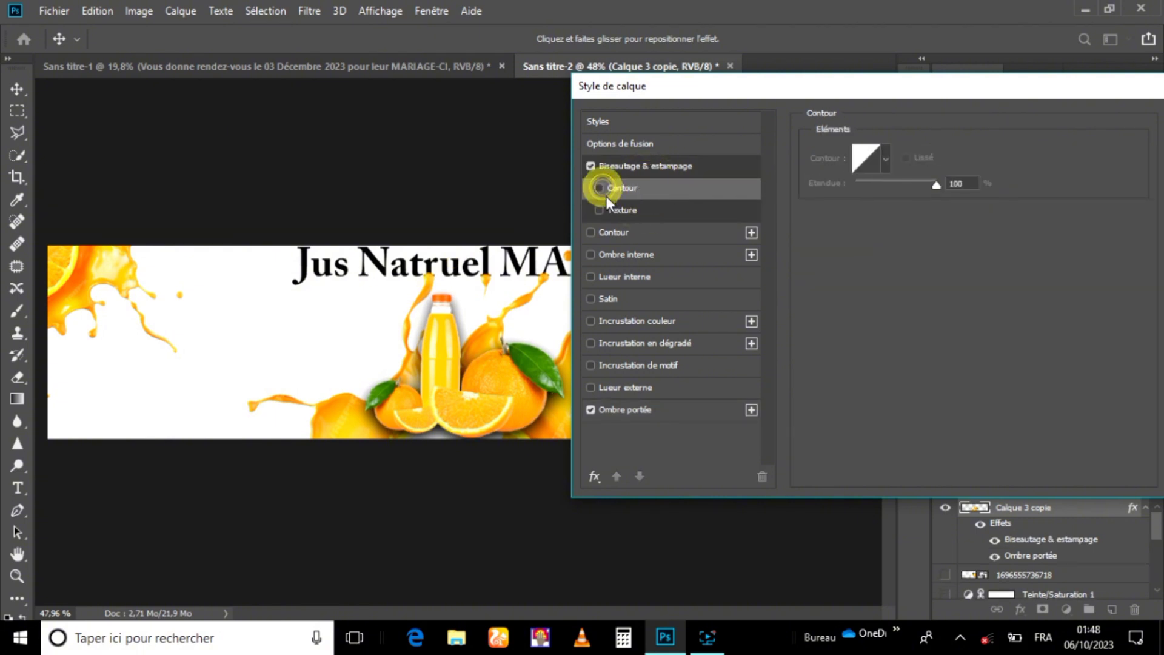
left_click(638, 229)
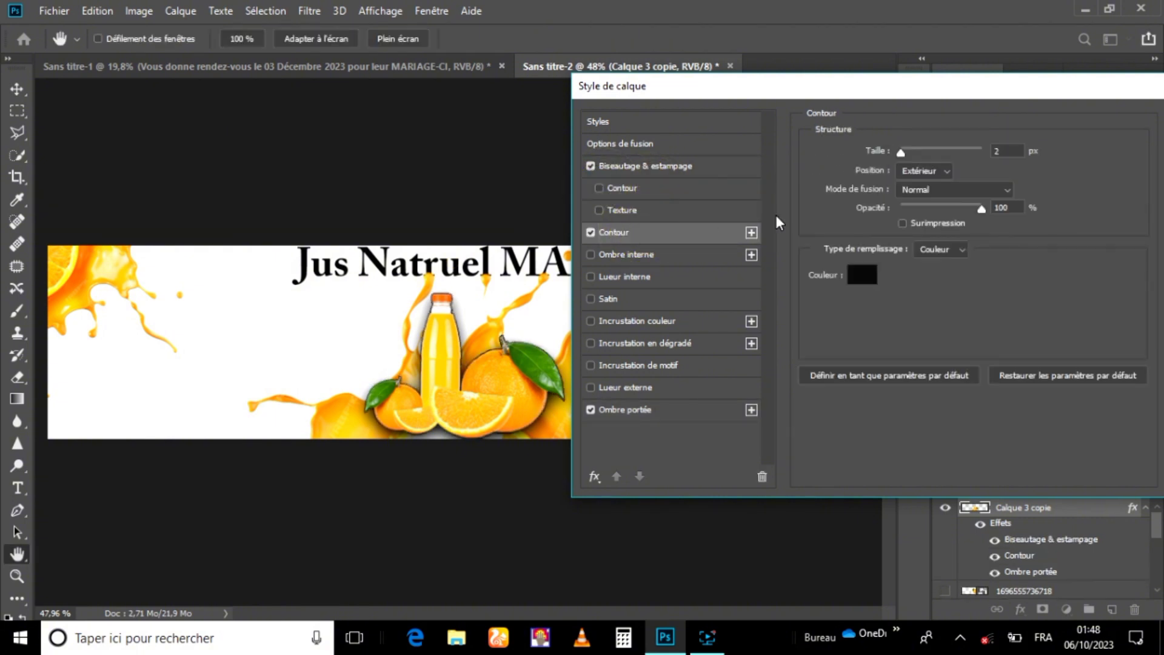
left_click(861, 274)
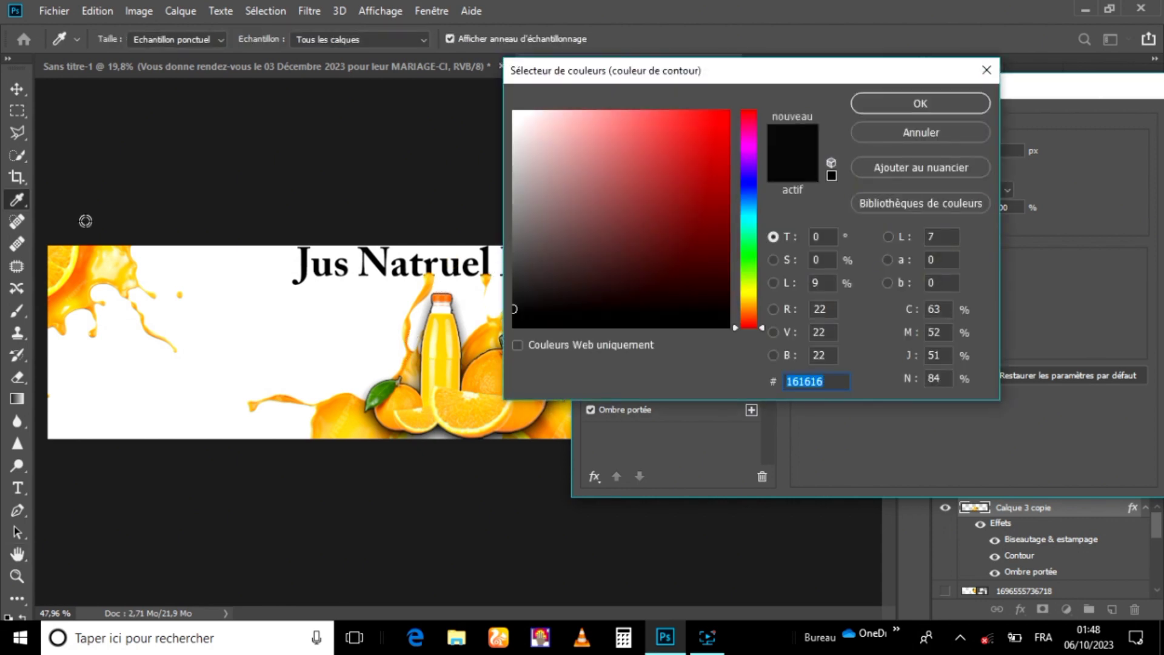
left_click(78, 274)
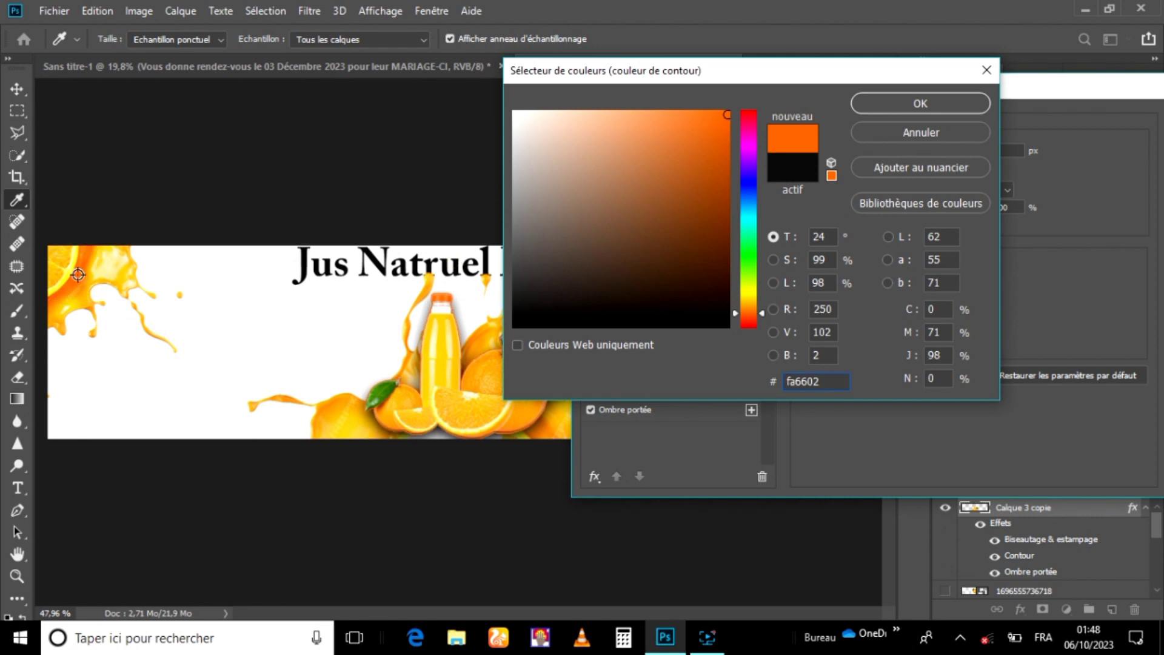
left_click(113, 277)
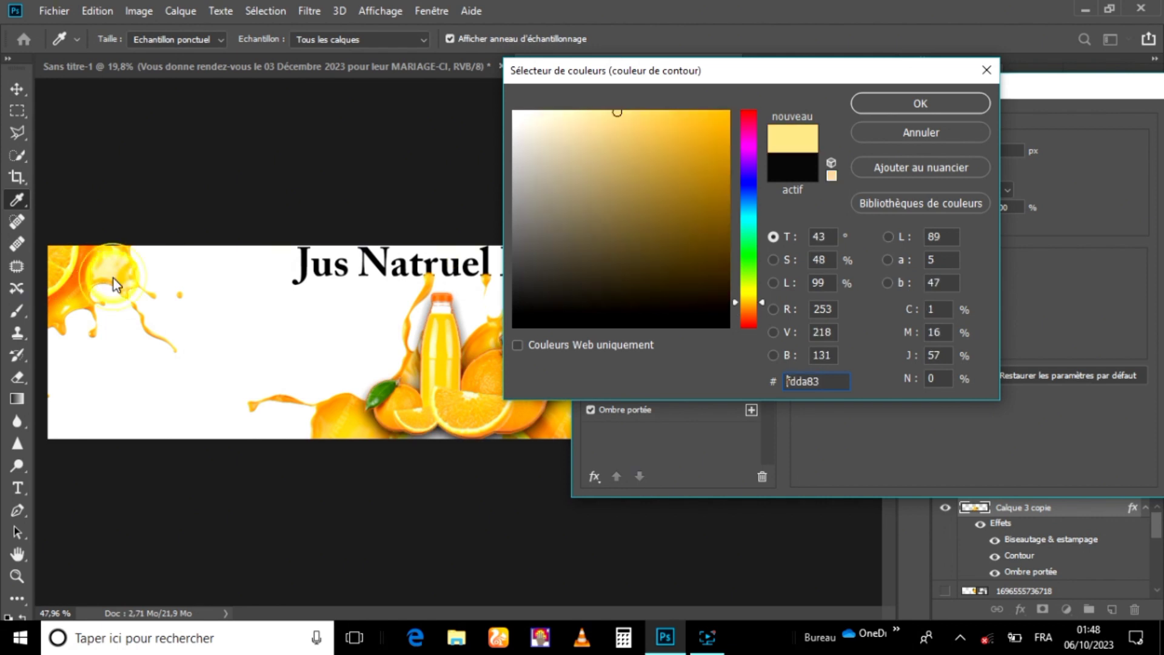
left_click(953, 125)
left_click(590, 232)
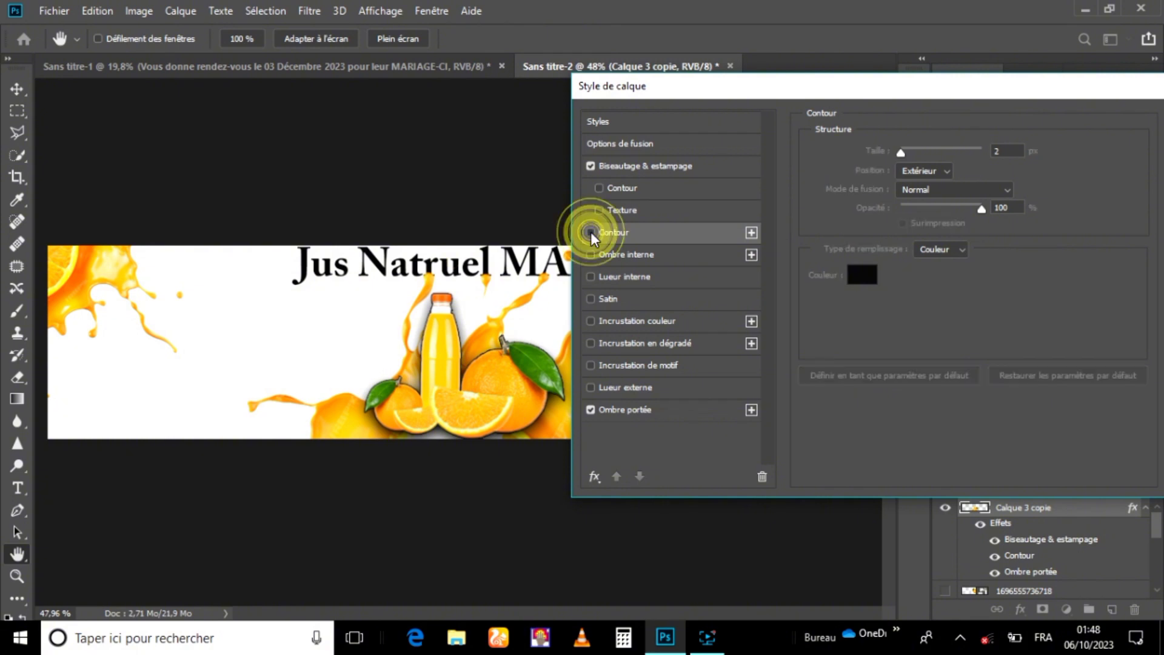
Apply the Bevel & Emboss and drop shadow effects to the merged bottle and oranges layer
left_click(634, 404)
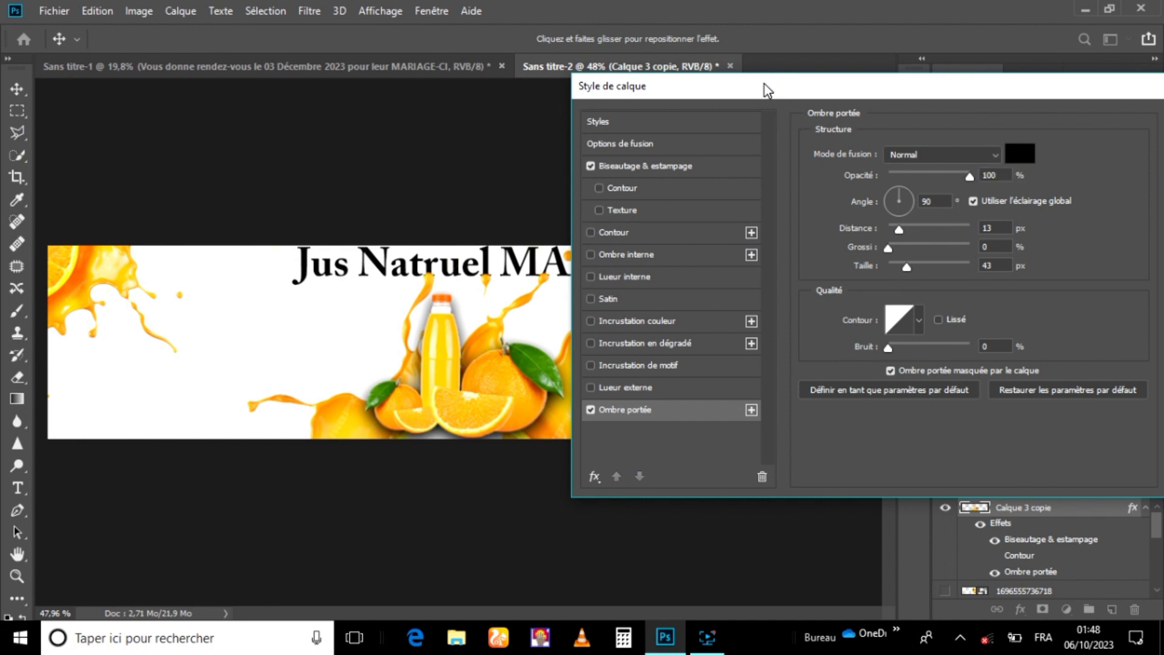
left_click_drag(775, 88, 672, 102)
left_click(1110, 133)
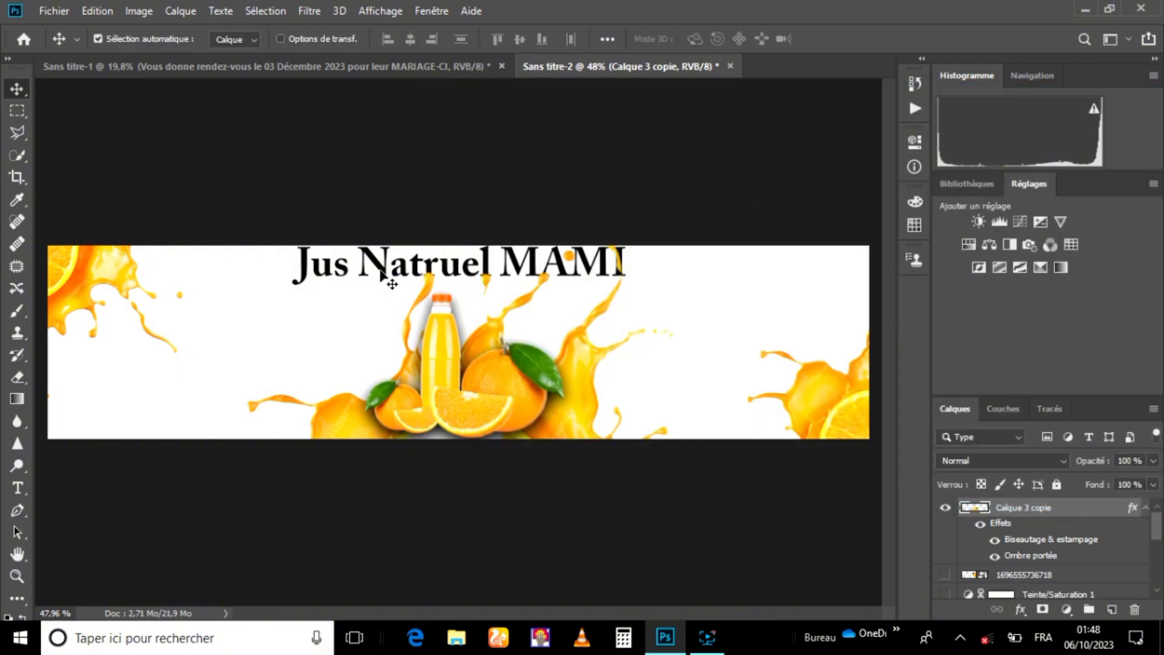
Bring the "Jus Natruel MAMI" title layer to the top of the layer stack
left_click(574, 276)
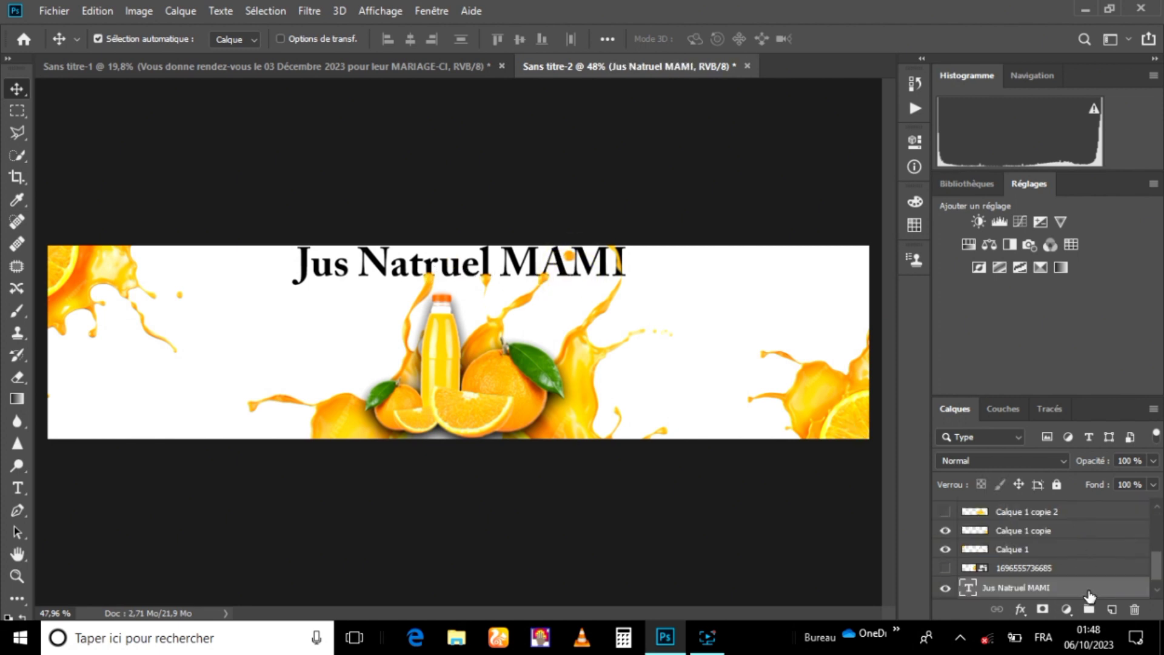
left_click_drag(1092, 596, 1089, 498)
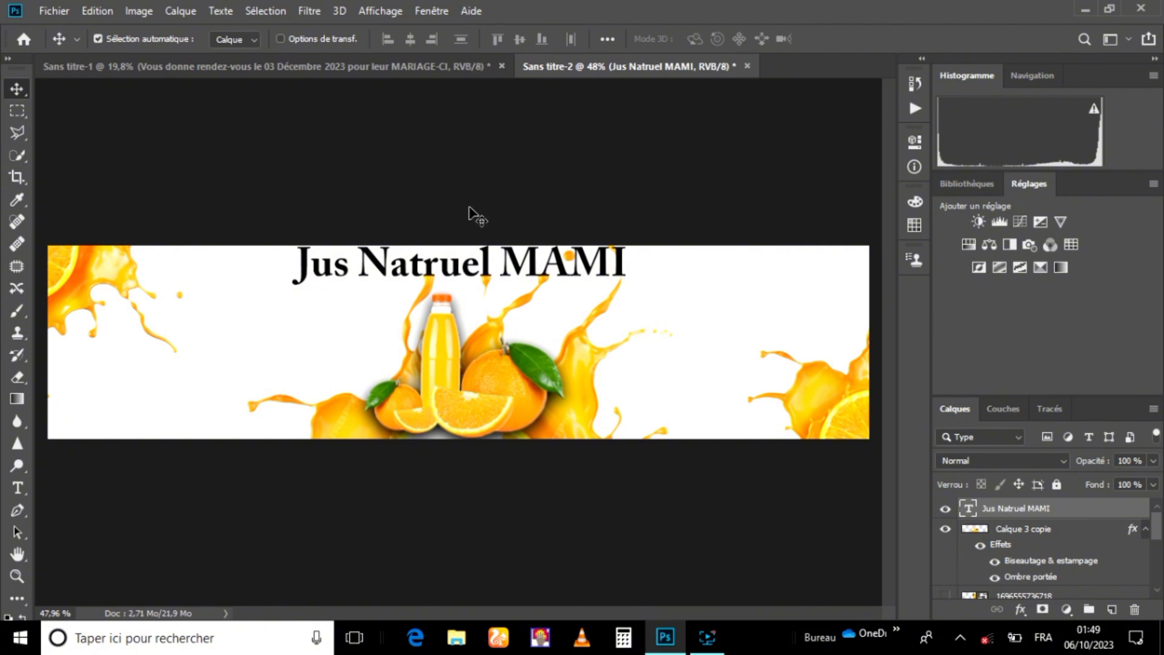
Try the Heaters font on the whole "Jus Natruel MAMI" title and replace it with Cooper Std Black
key("t")
left_click(488, 260)
key("ctrl+a")
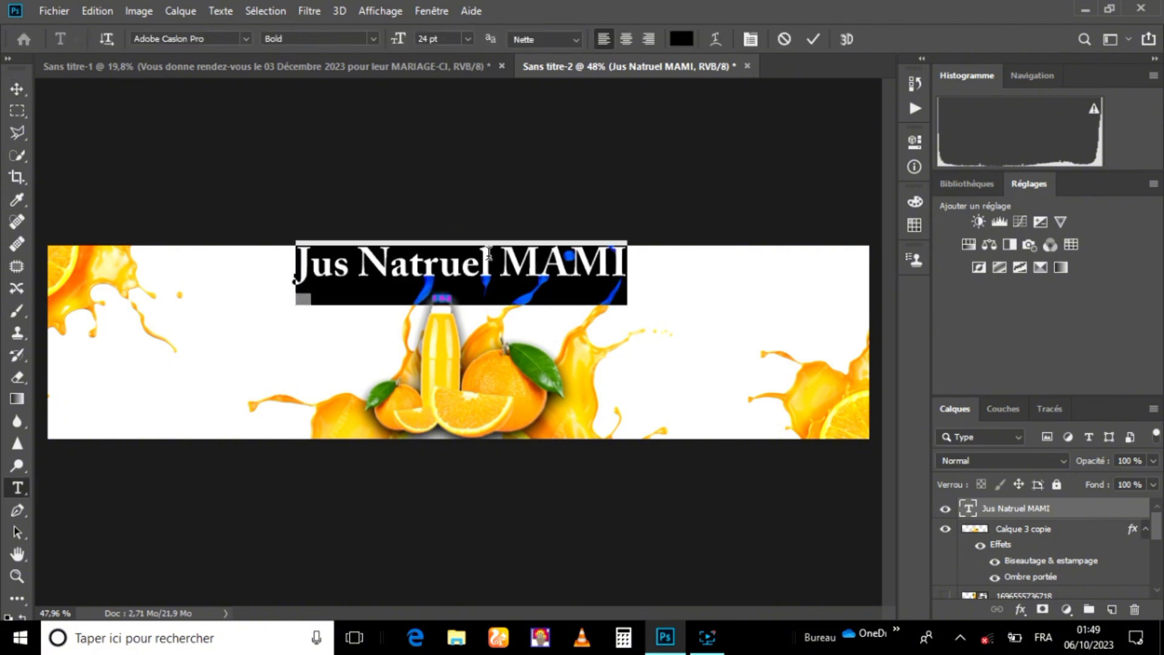
left_click(245, 33)
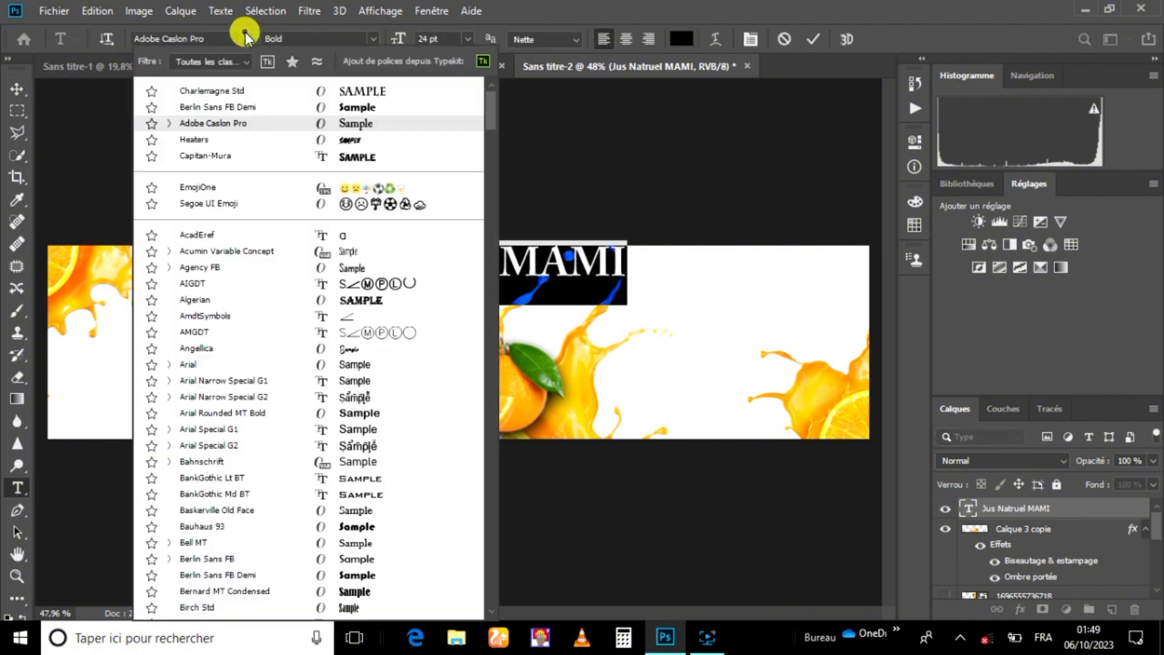
left_click(348, 140)
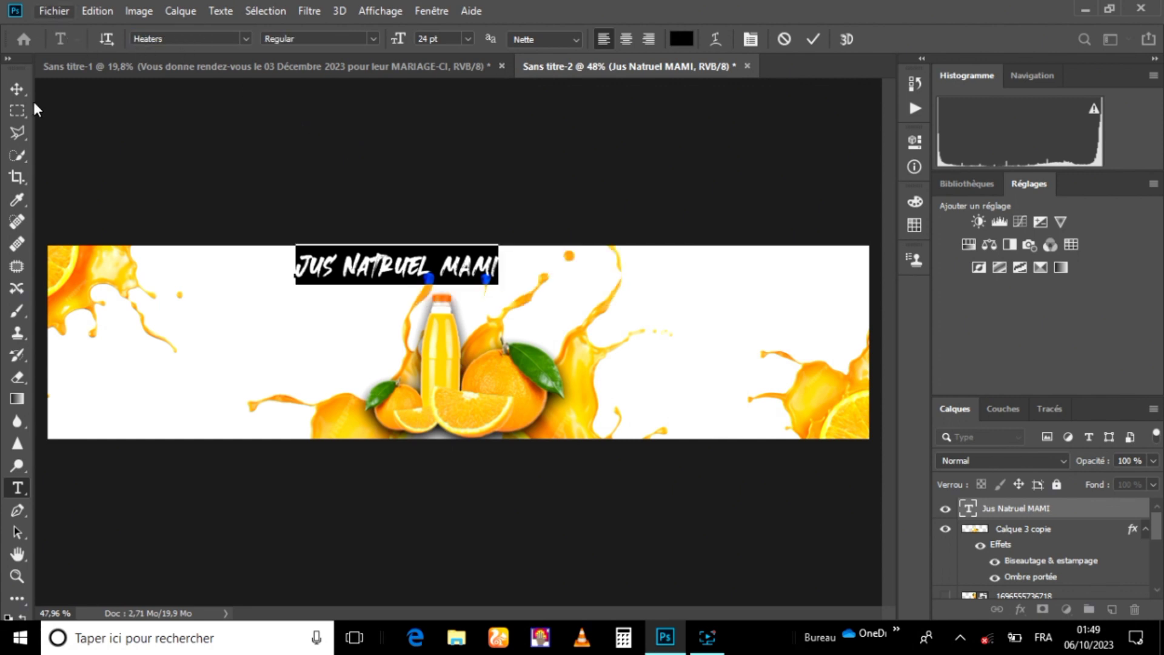
left_click(246, 38)
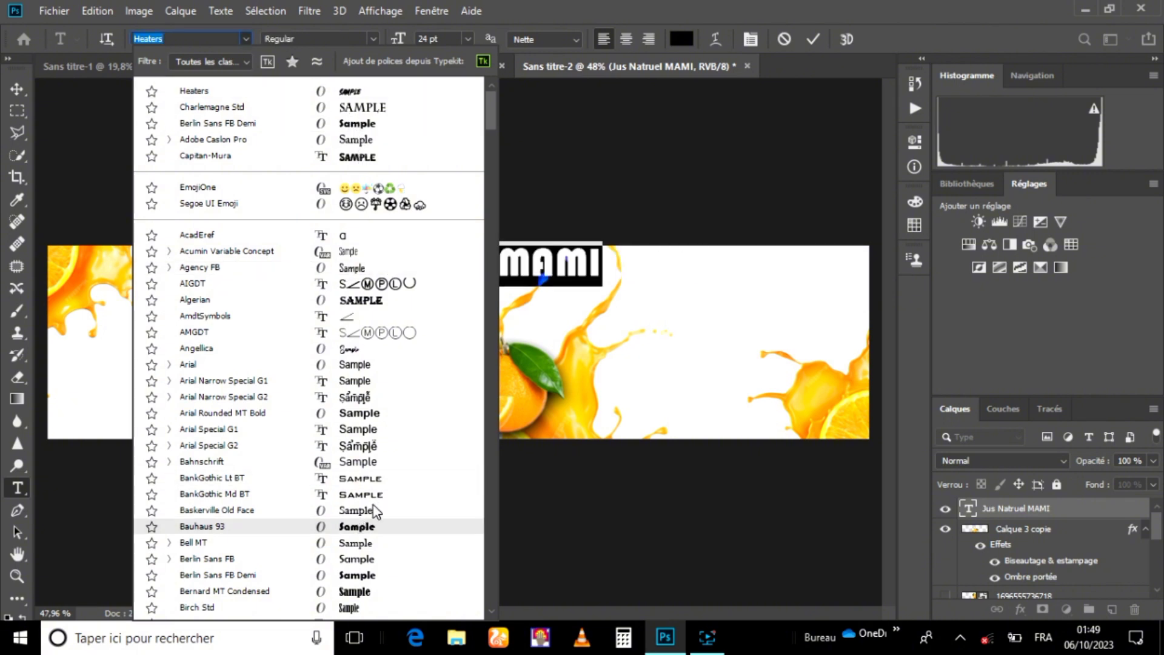
left_click_drag(491, 123, 495, 170)
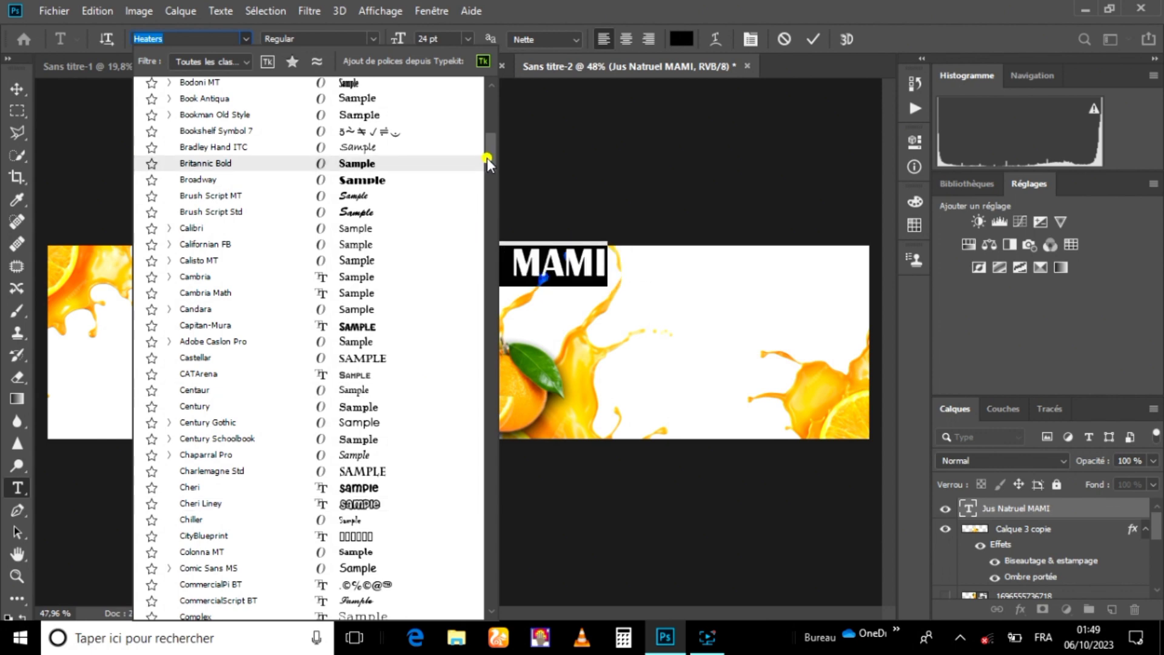
mouse_move(486, 158)
left_mouse_down()
mouse_move(497, 191)
mouse_move(464, 193)
left_mouse_up()
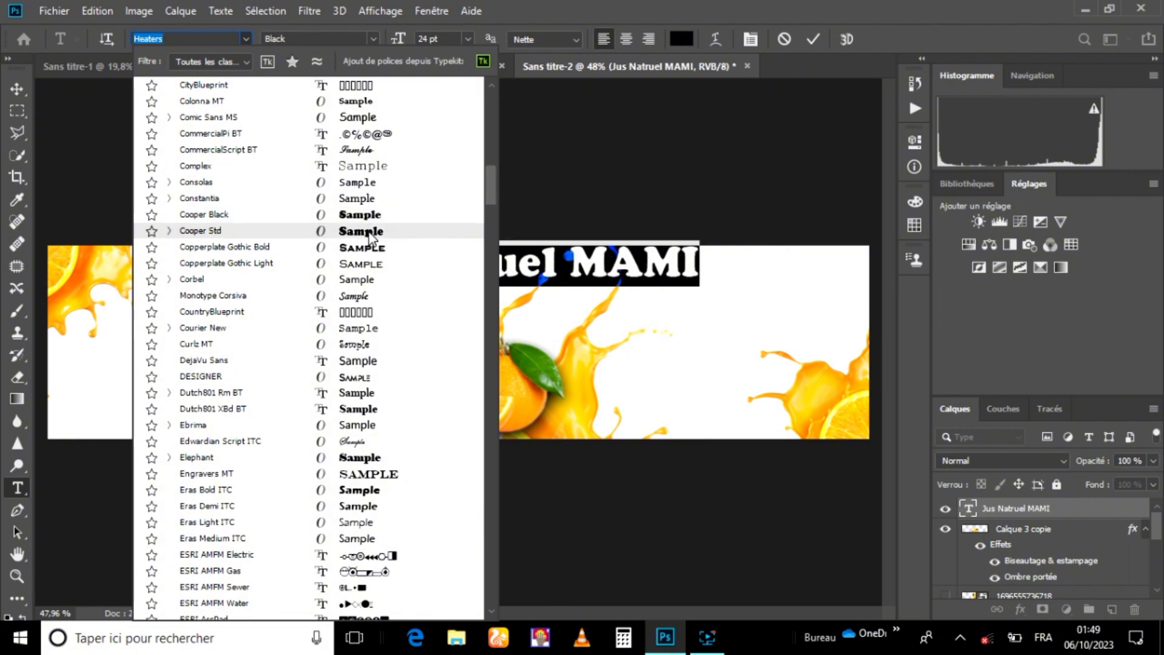
left_click(368, 237)
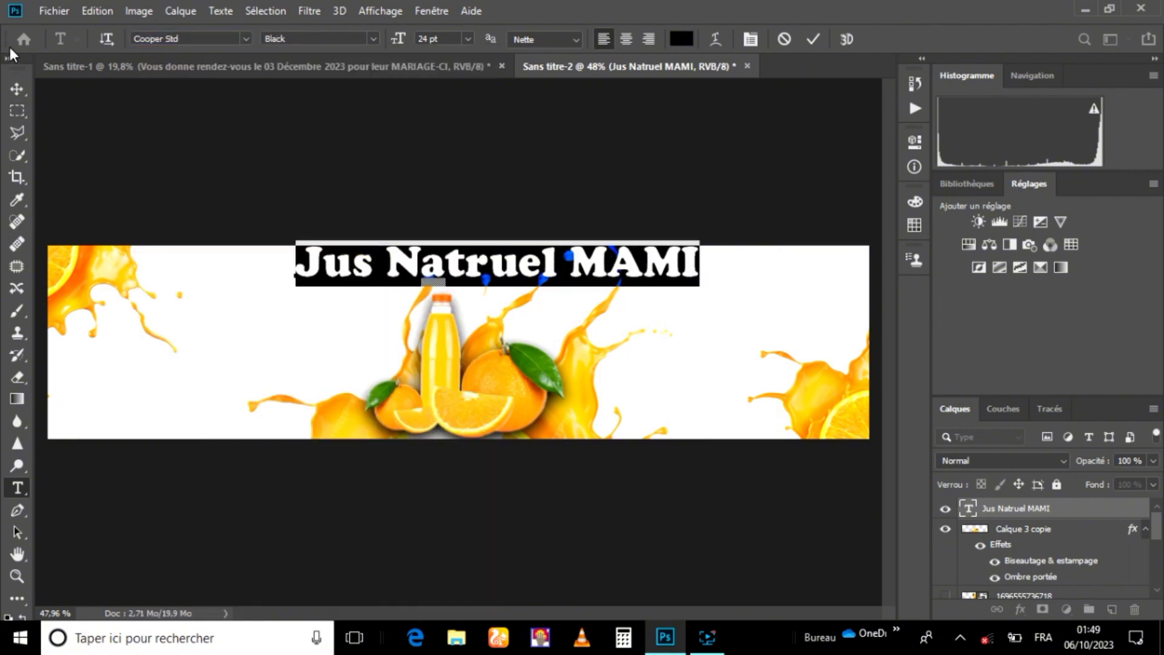
left_click(17, 87)
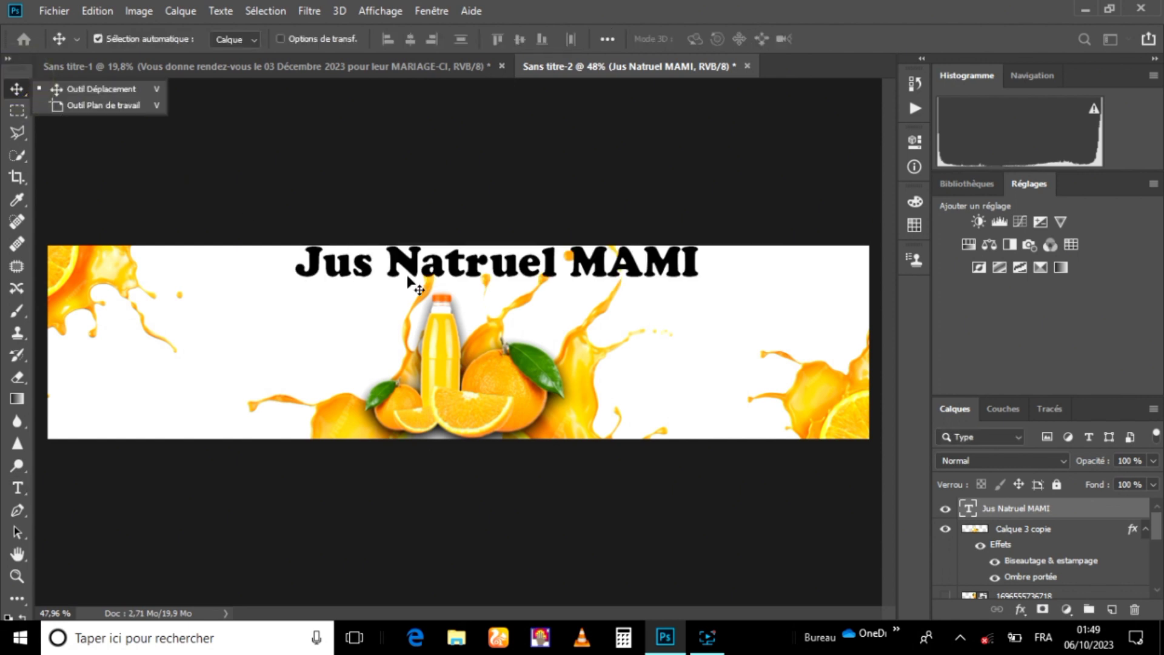
Move the title slightly left and down so it sits clear of the banner's upper edge, above the bottle
left_click_drag(397, 261, 388, 271)
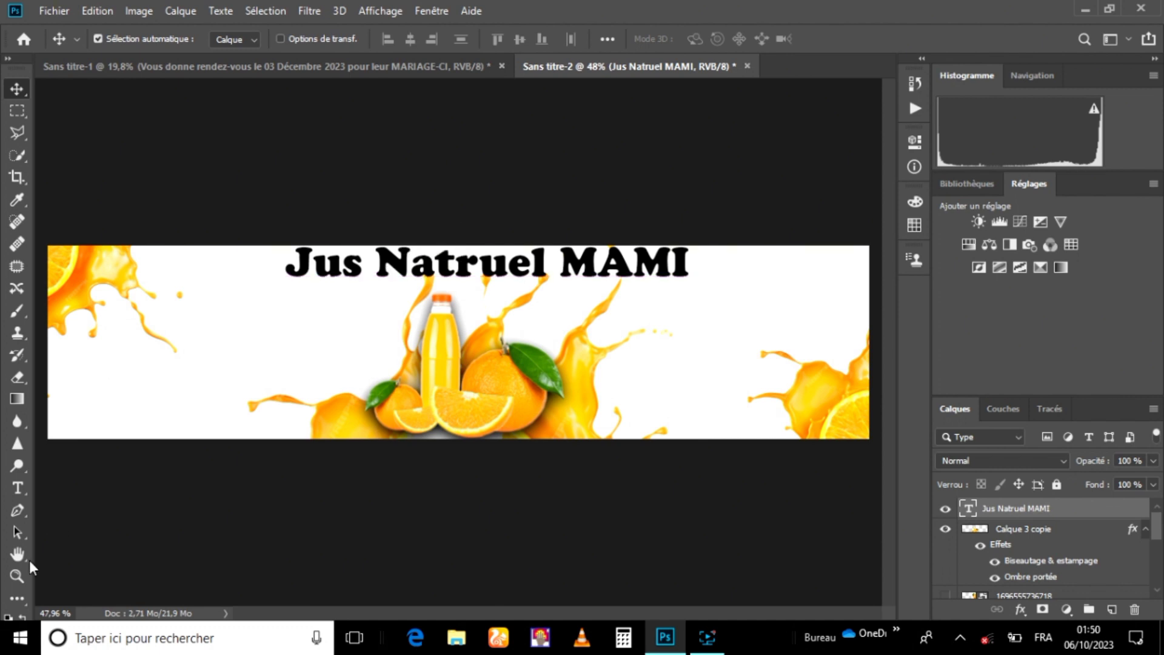
left_click(17, 575)
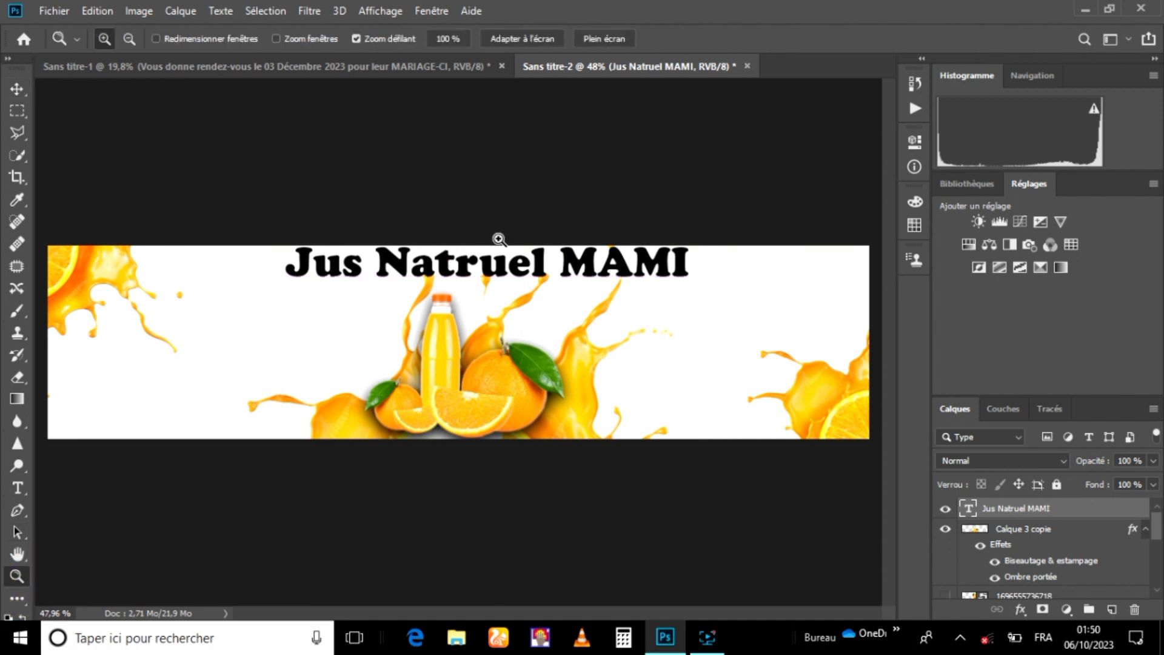
left_click(488, 255)
left_click(488, 255)
left_click(483, 252)
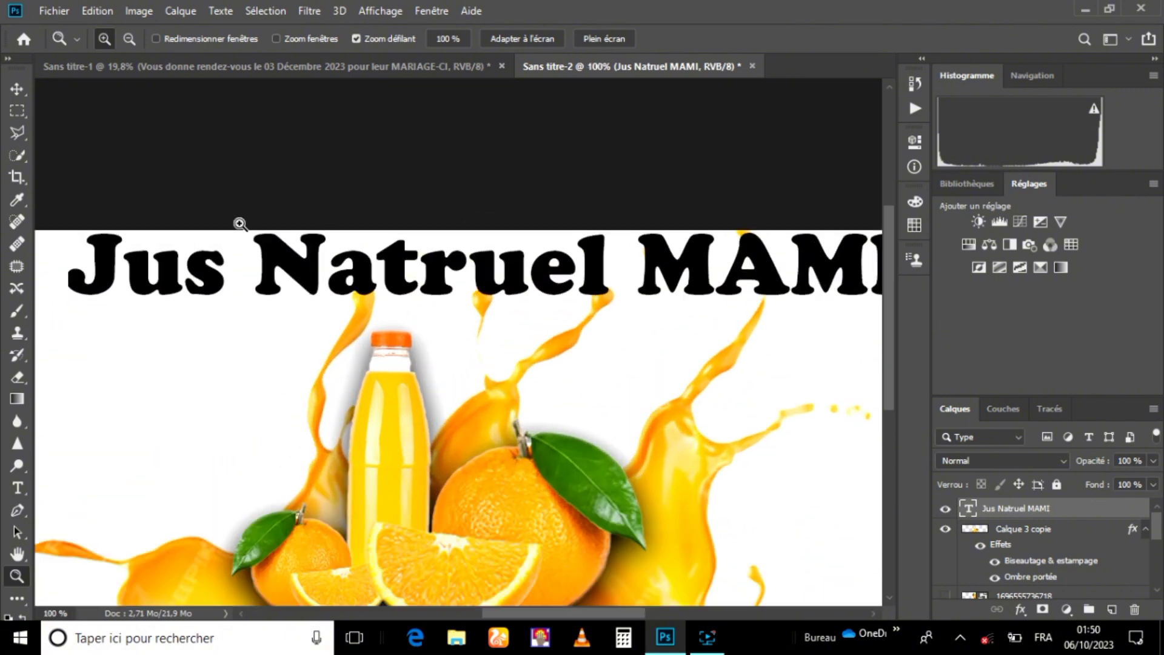
left_click(11, 91)
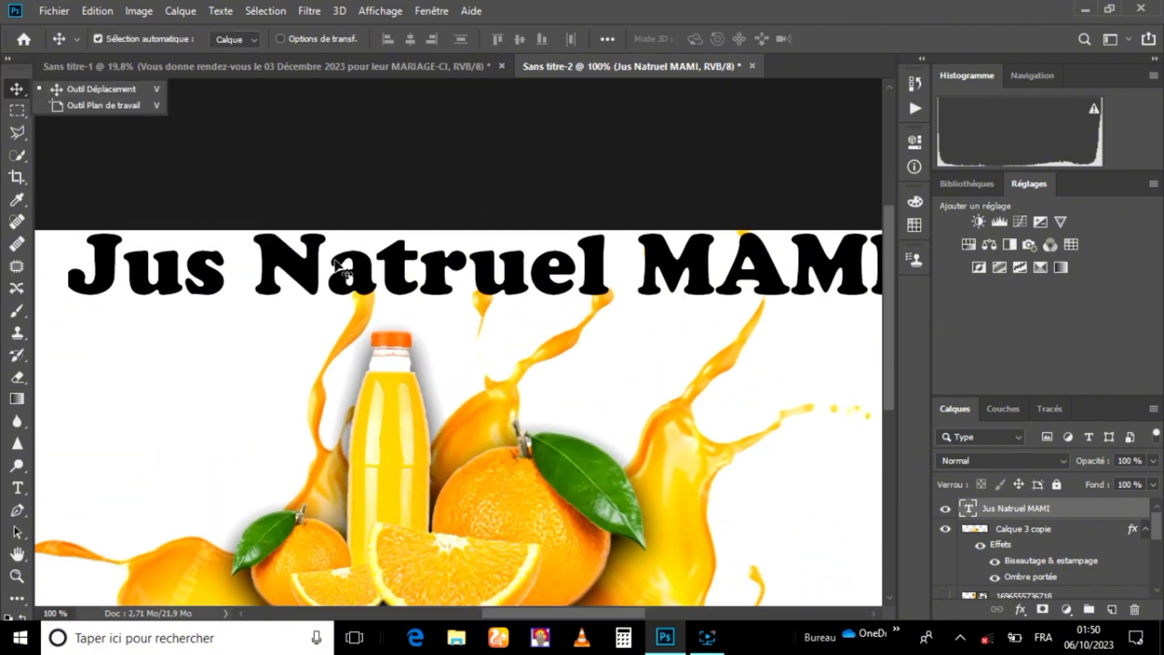
left_click(388, 271)
left_click_drag(388, 273, 391, 283)
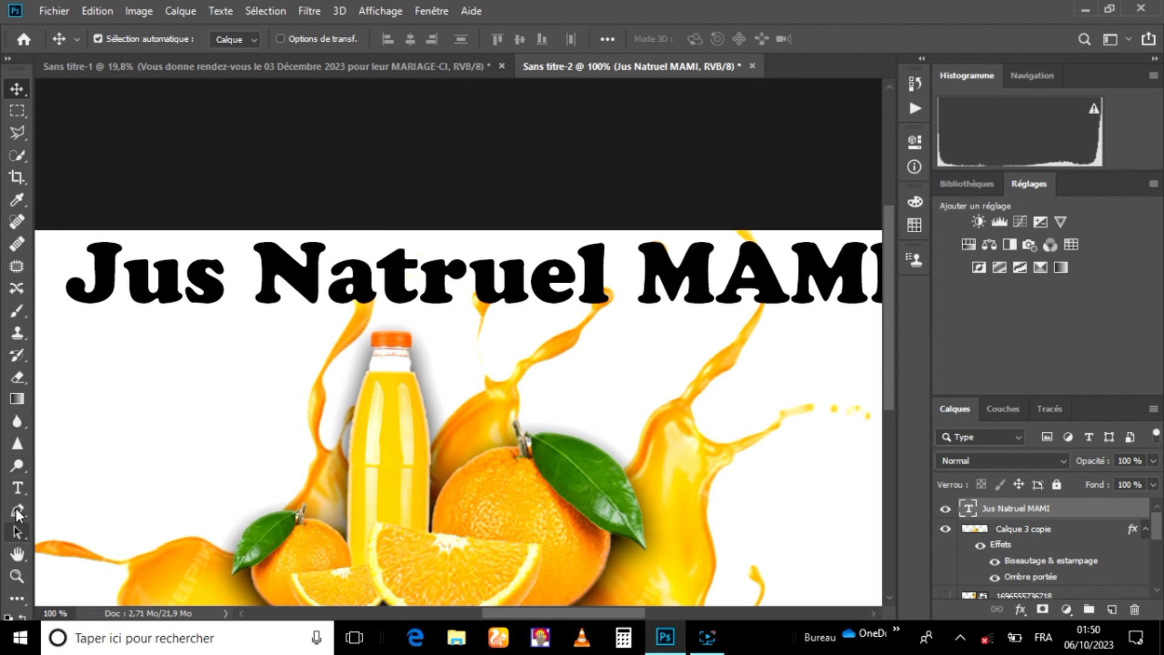
Recolour the title text orange (fd9804) by sampling the colour from the orange beside the bottle
left_click(17, 574)
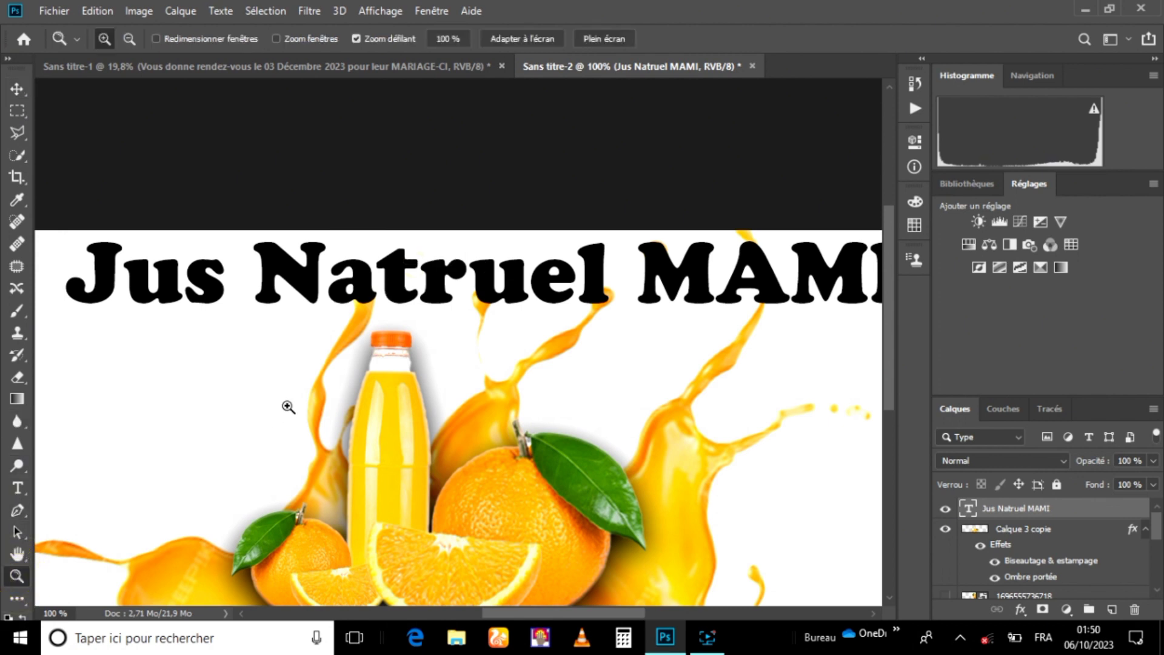
right_click(289, 408)
left_click(311, 415)
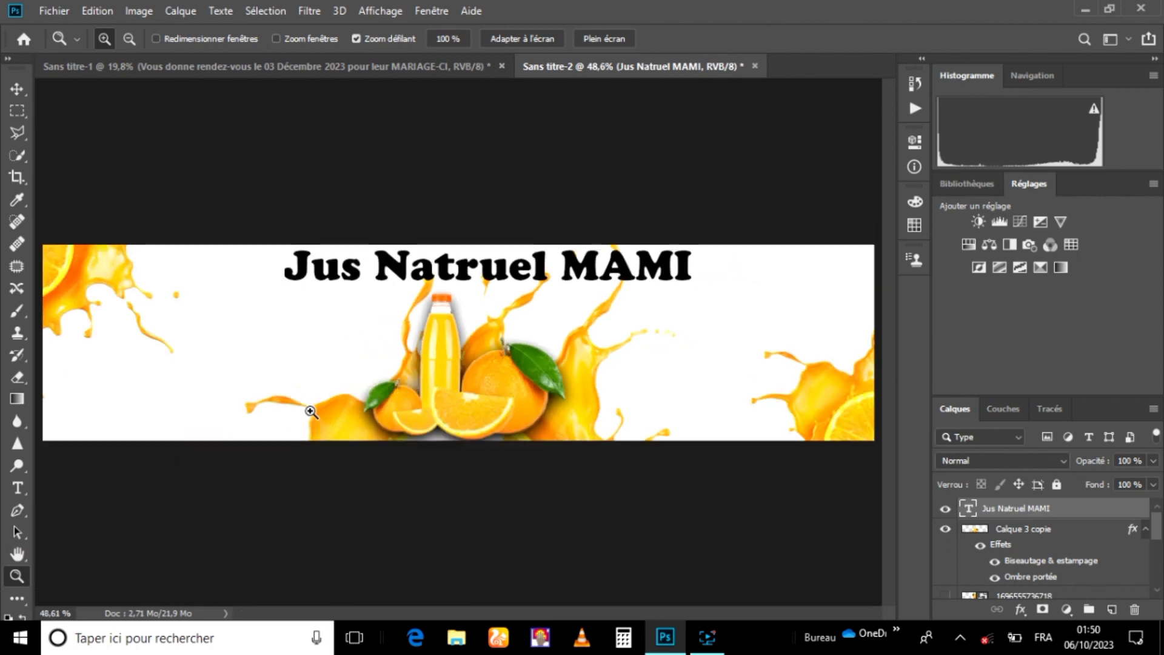
left_click(16, 89)
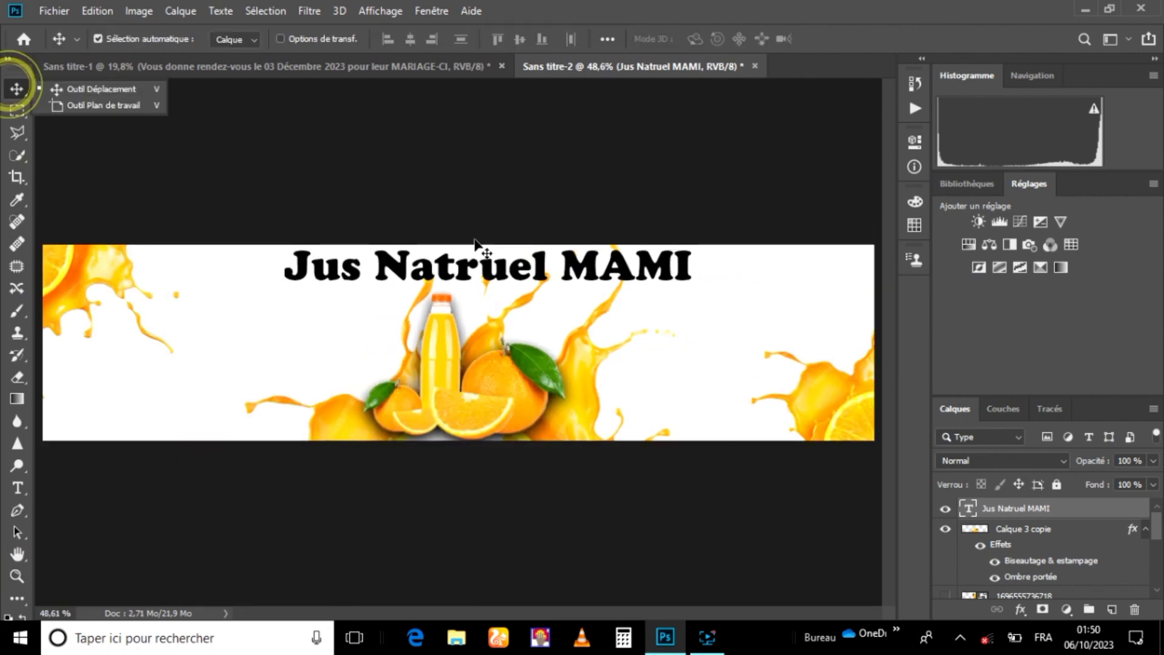
key("t")
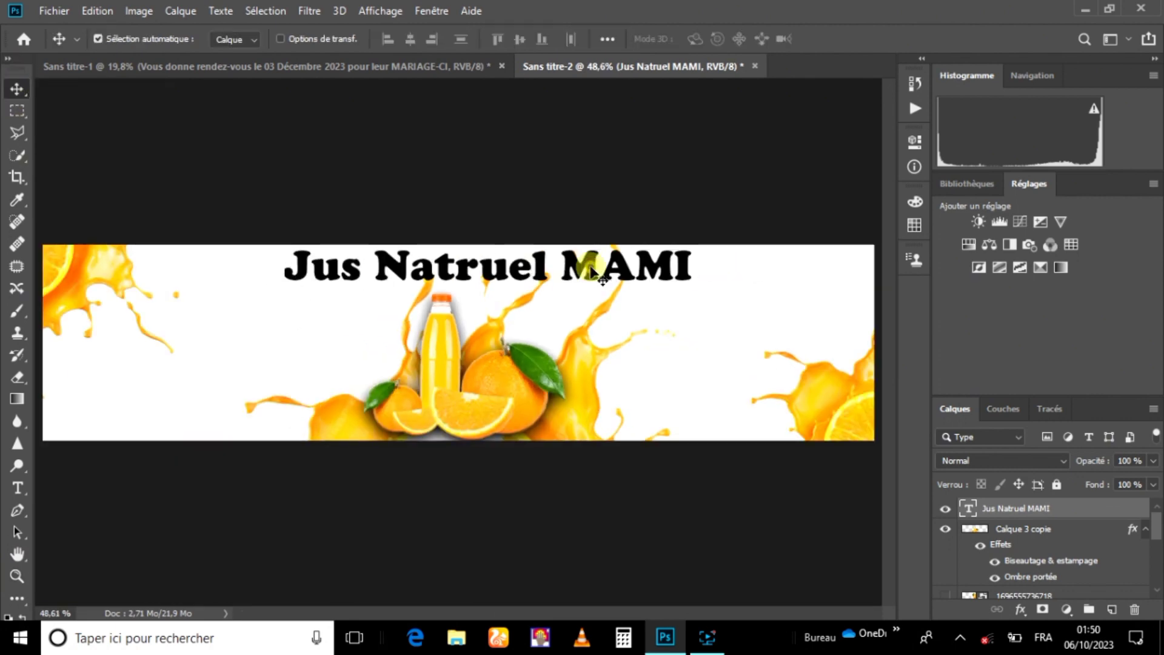
double_click(968, 508)
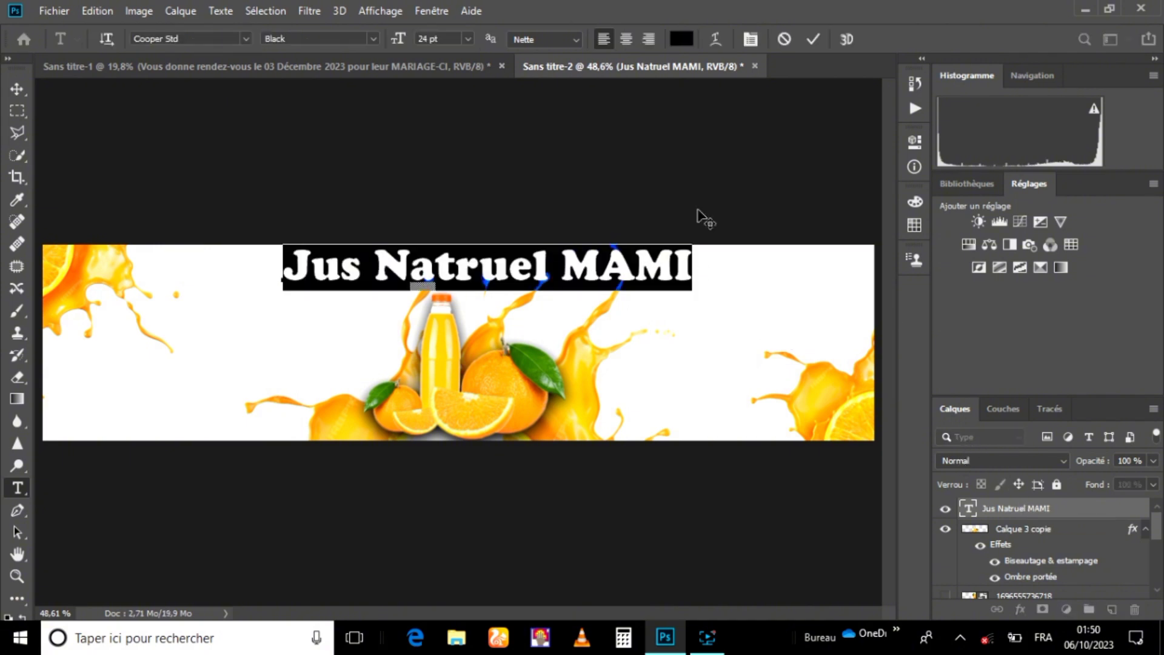
left_click(677, 41)
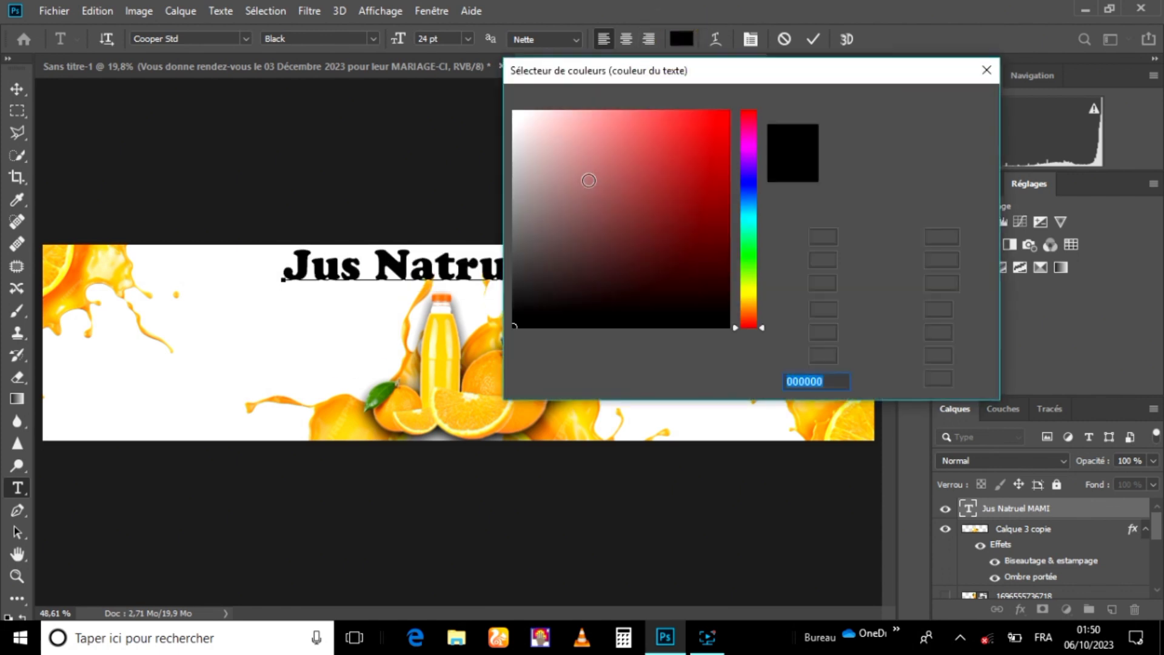
left_click(347, 414)
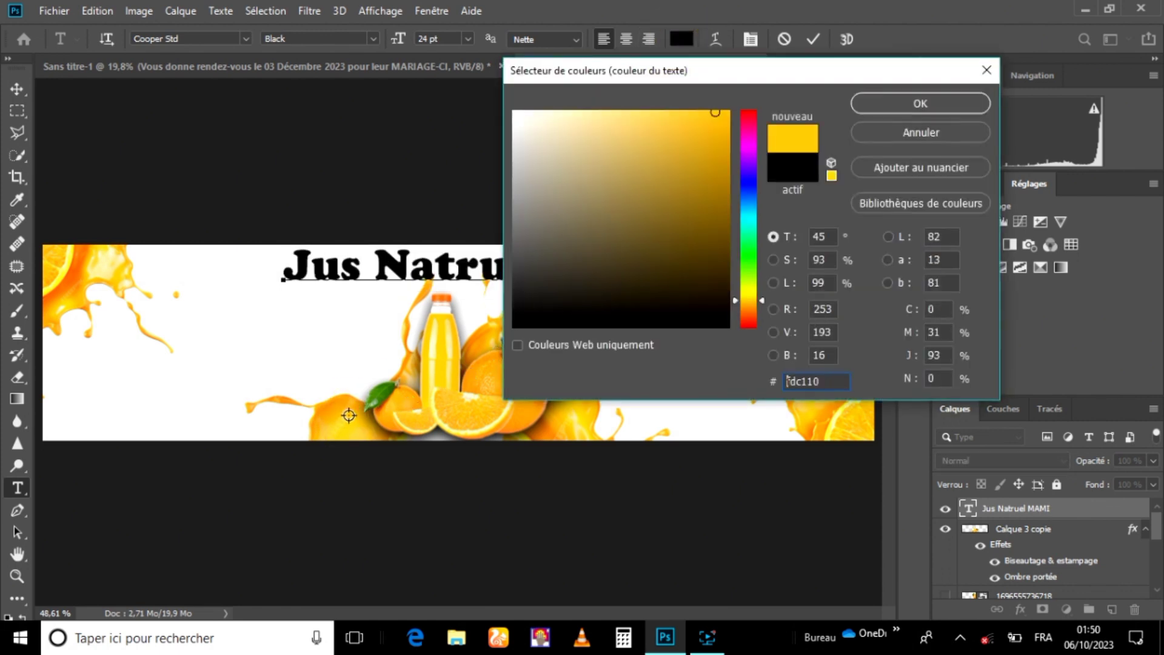
left_click(361, 427)
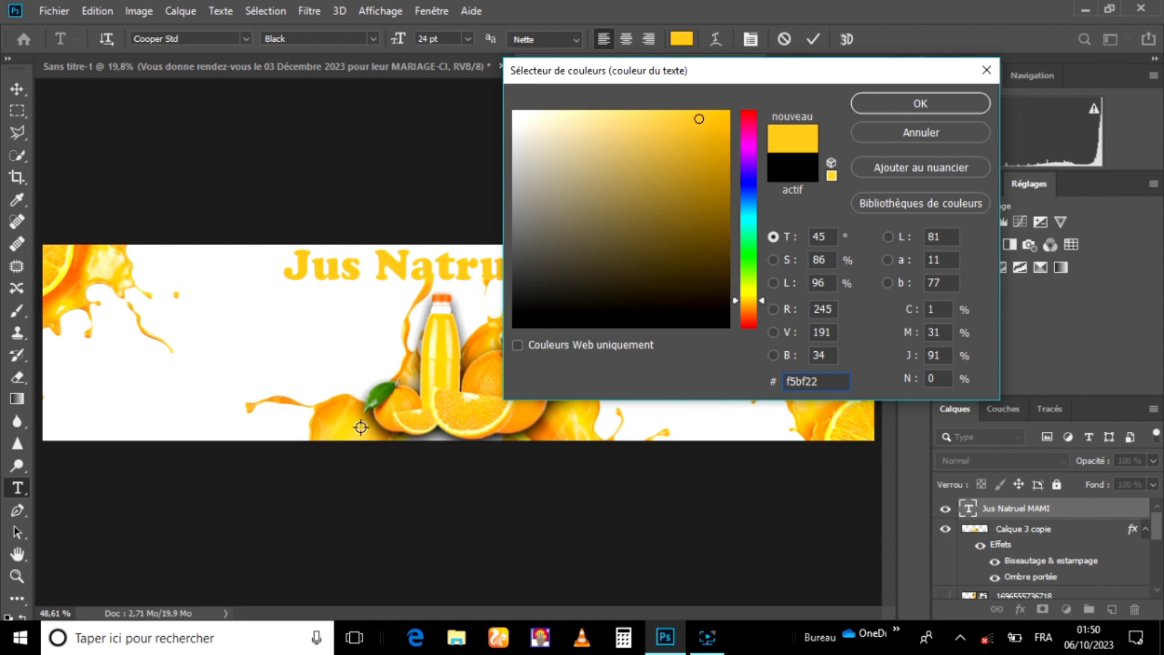
left_click(483, 357)
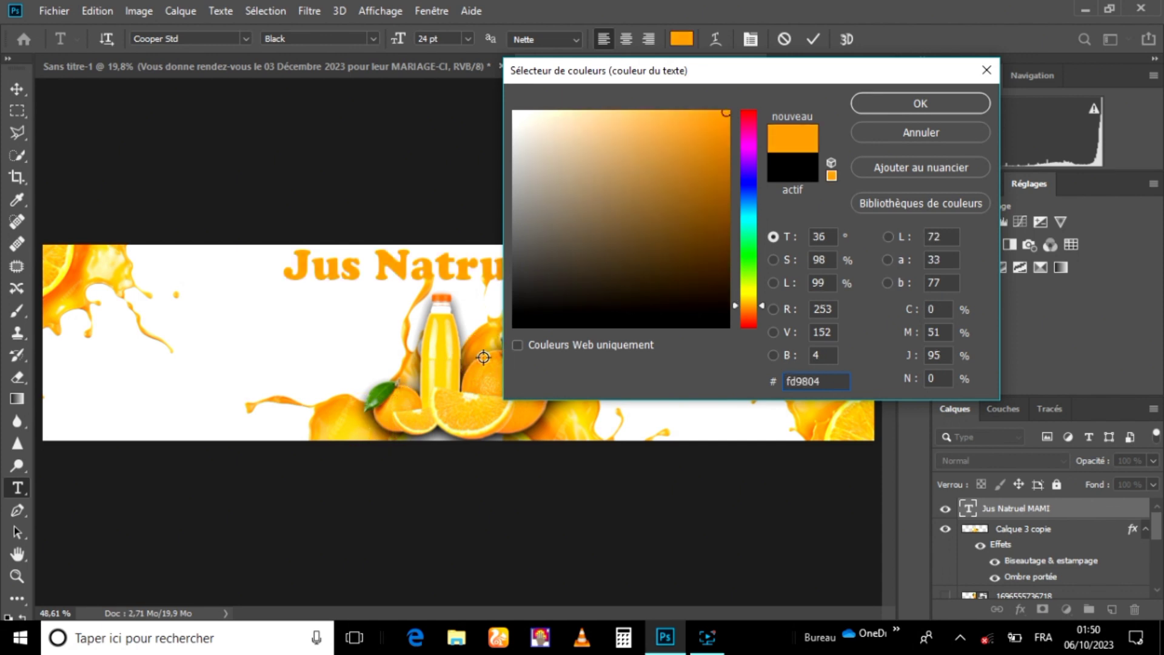
left_click(880, 104)
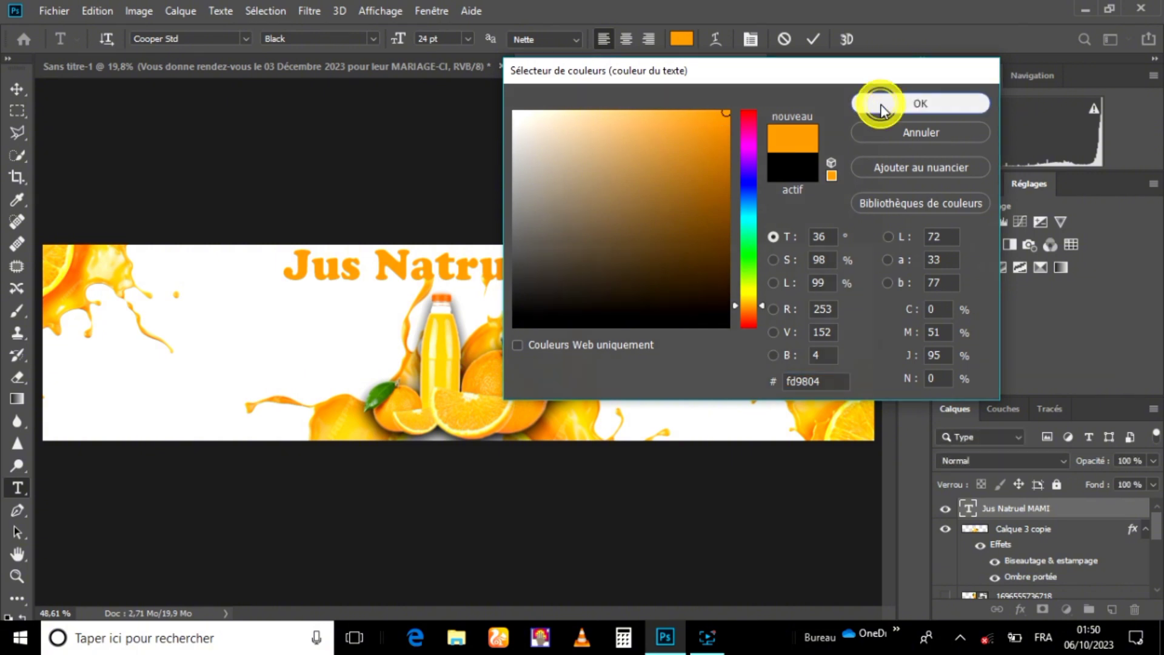
left_click(20, 87)
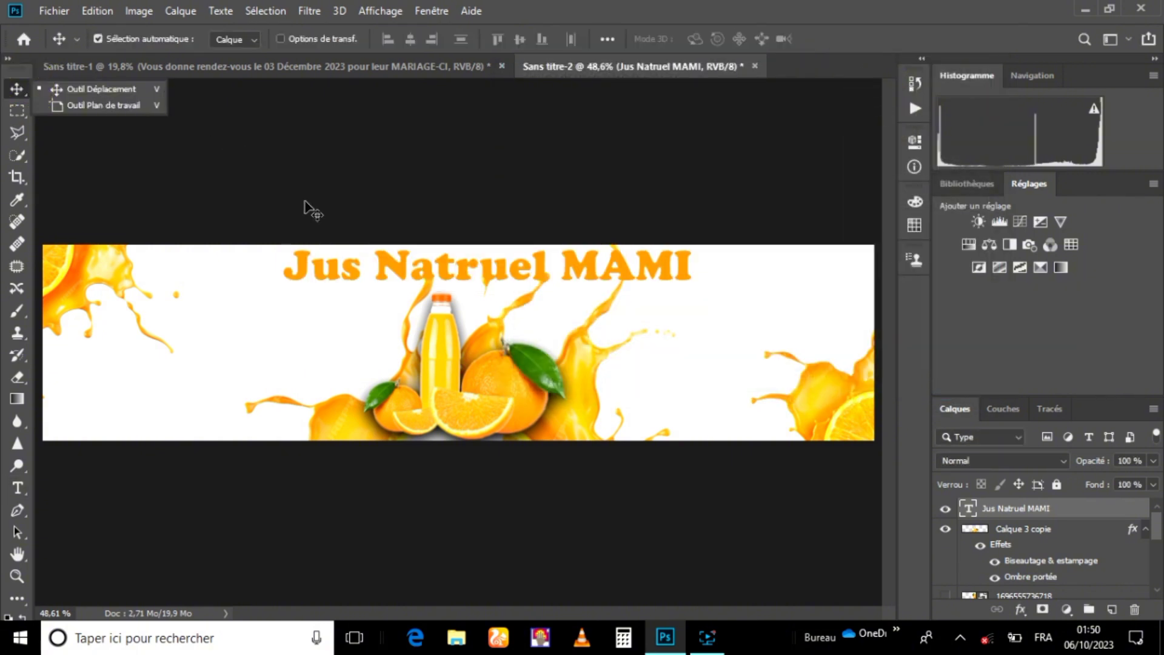
Add a black drop shadow to the title layer with distance 4 px, spread 15% and size 6 px
left_click(1119, 518)
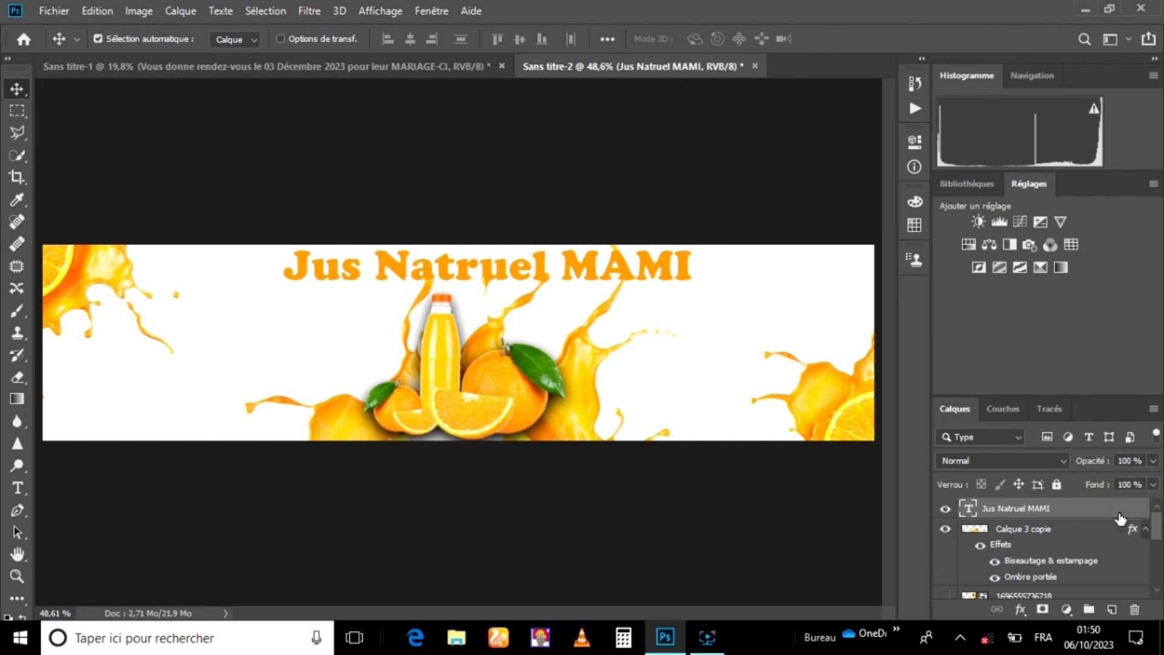
double_click(1119, 518)
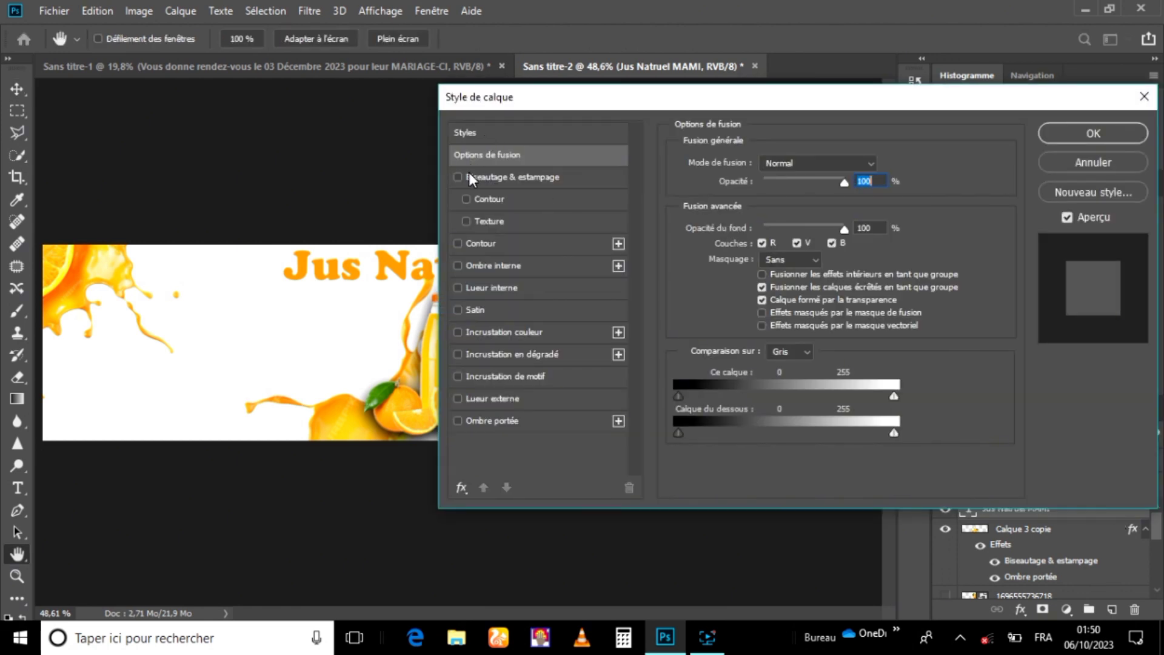
left_click(501, 418)
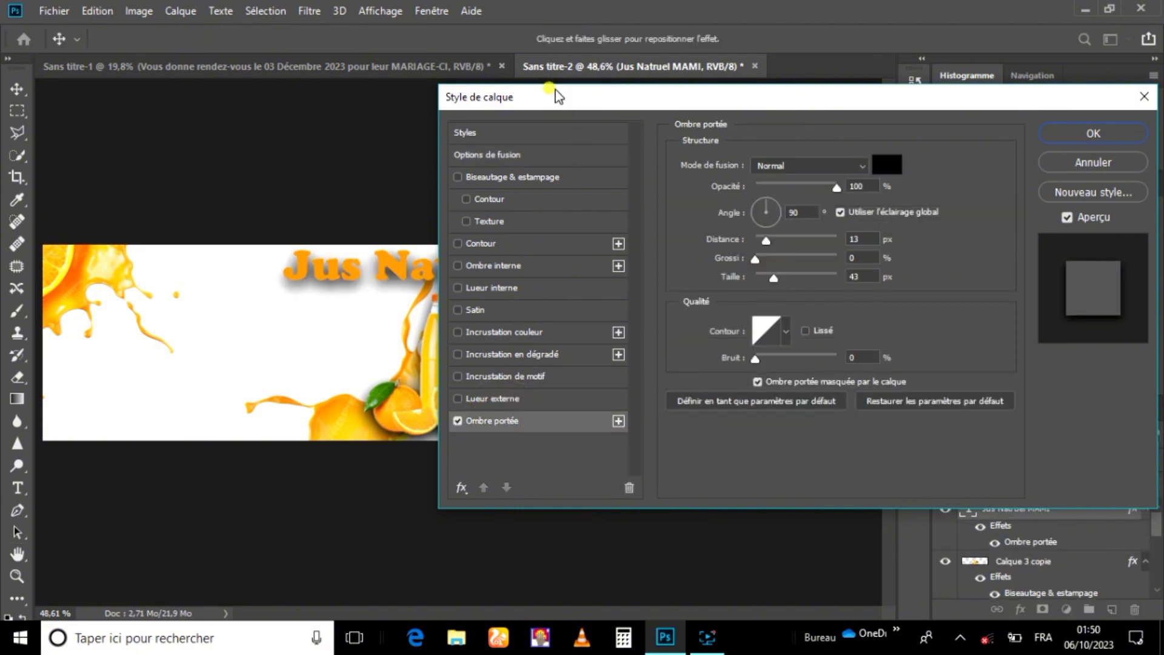
left_click_drag(553, 97, 732, 64)
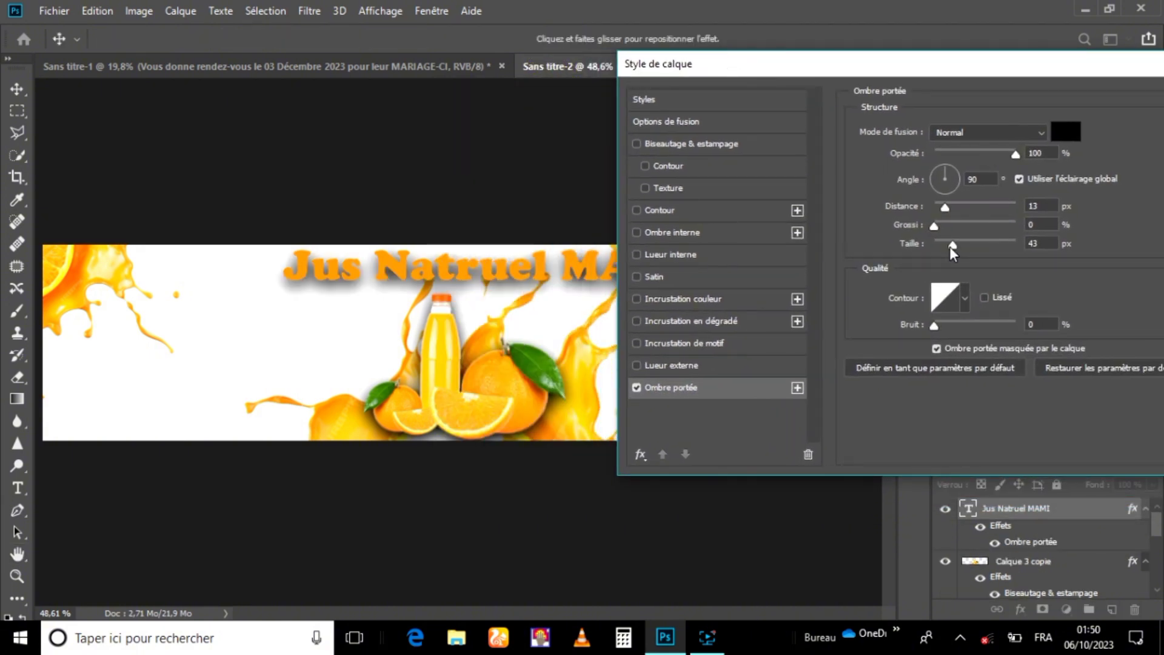
left_click_drag(945, 206, 932, 205)
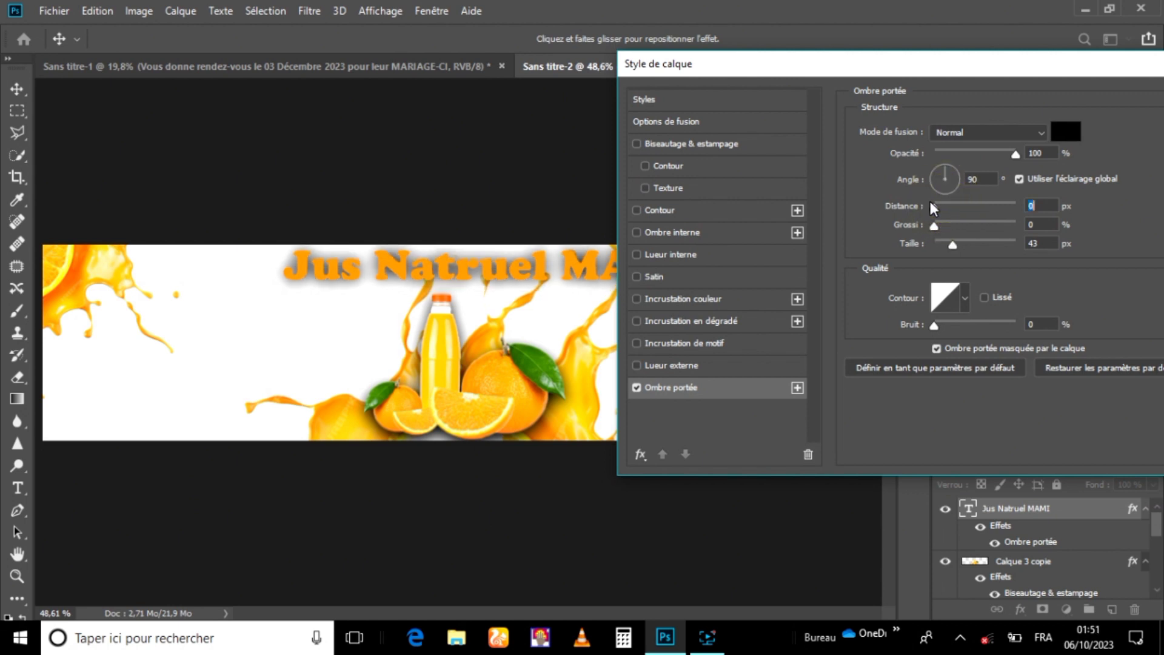
left_click_drag(943, 245, 946, 222)
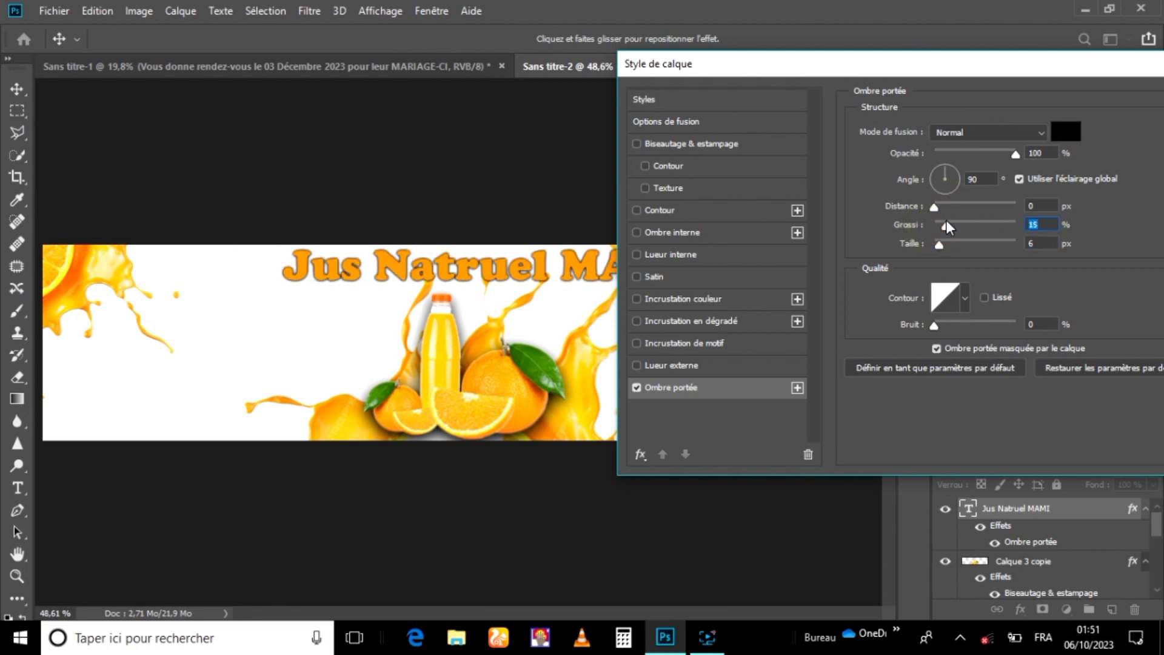
left_click_drag(940, 207, 938, 209)
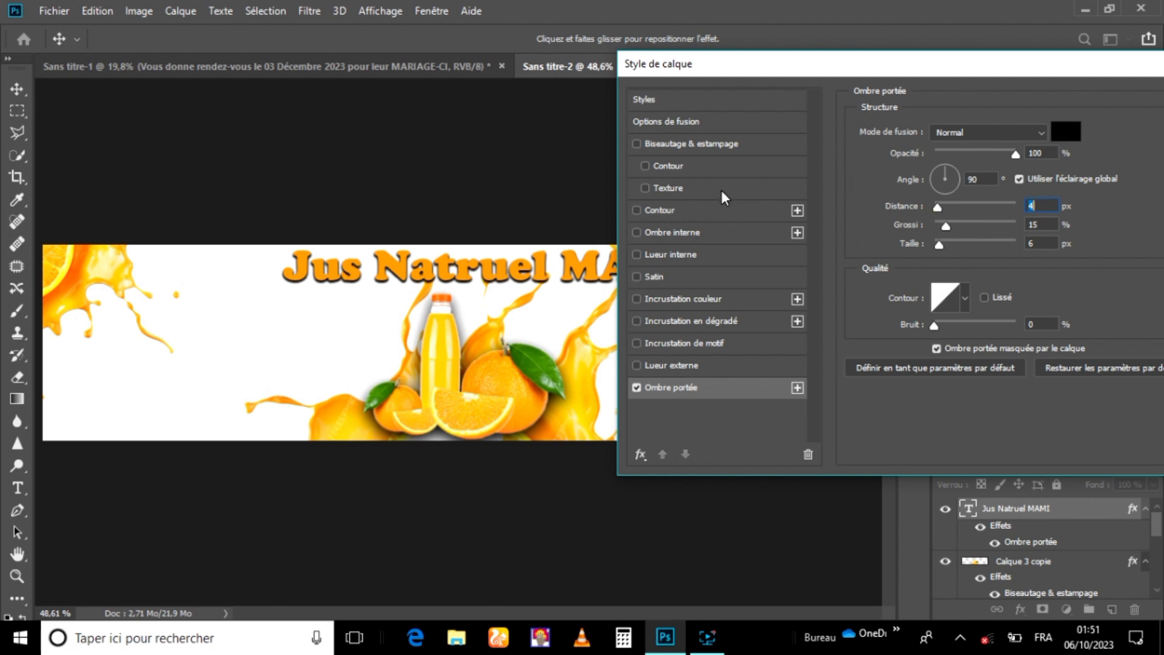
Add a thin black outside stroke to the title and apply the layer style
left_click(712, 212)
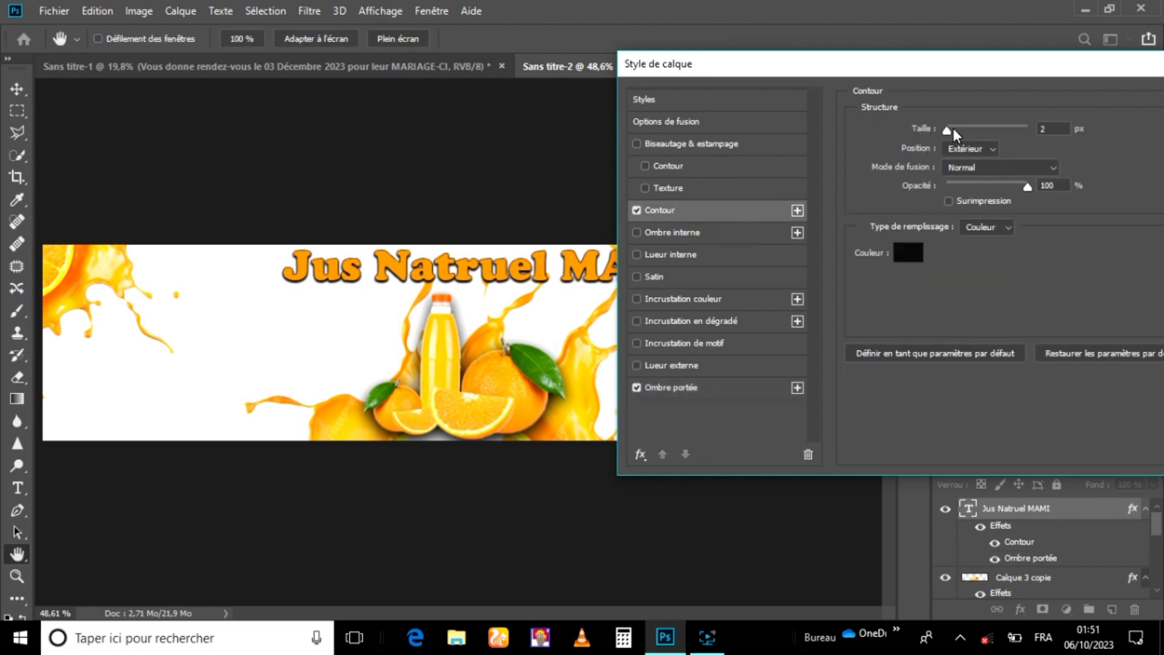
left_click_drag(949, 131, 949, 132)
left_click_drag(888, 72, 632, 77)
left_click(1017, 106)
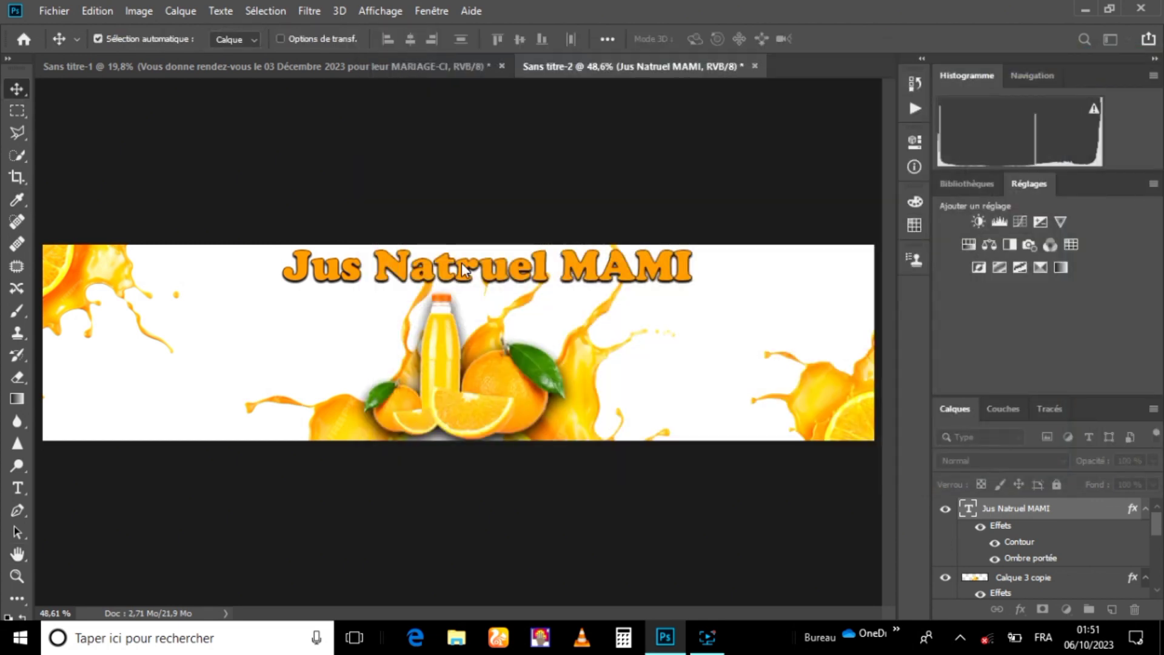
Recolour the title text yellow (fbc914) by sampling the colour from the splash in the banner's upper-left corner
double_click(459, 263)
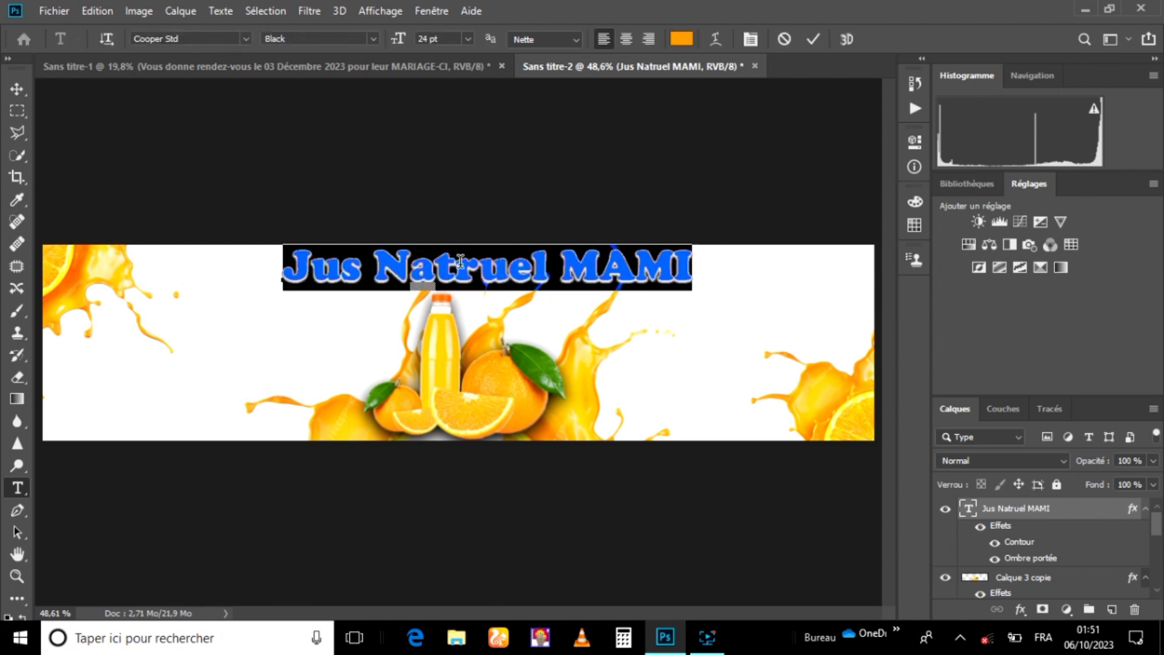
left_click(682, 38)
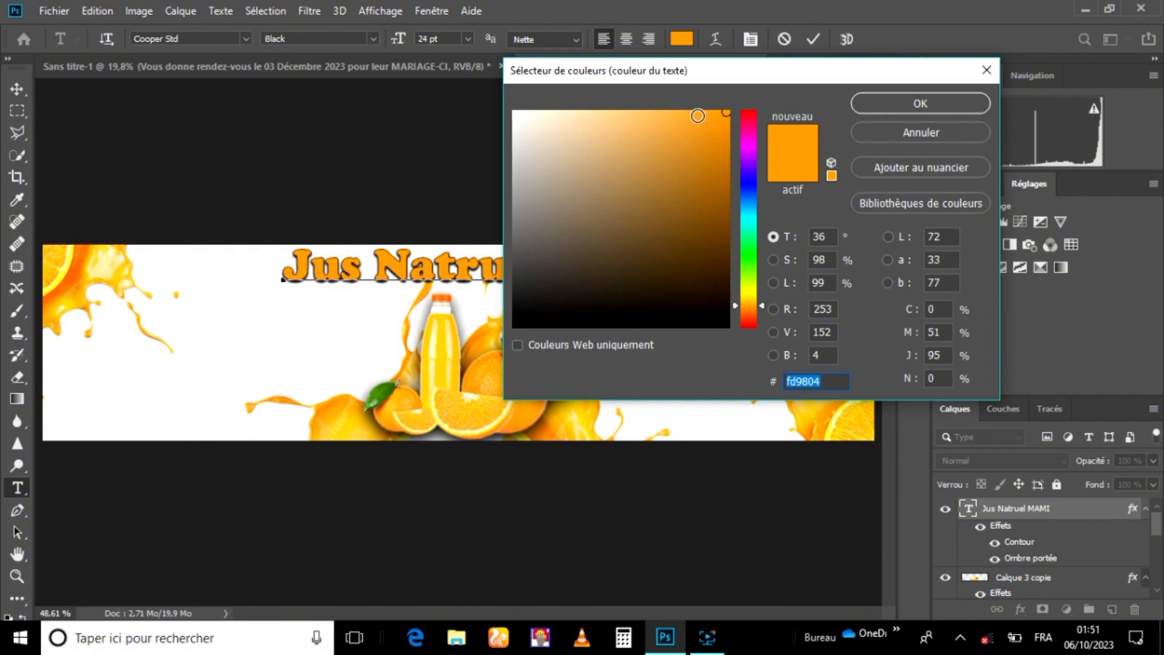
left_click(698, 115)
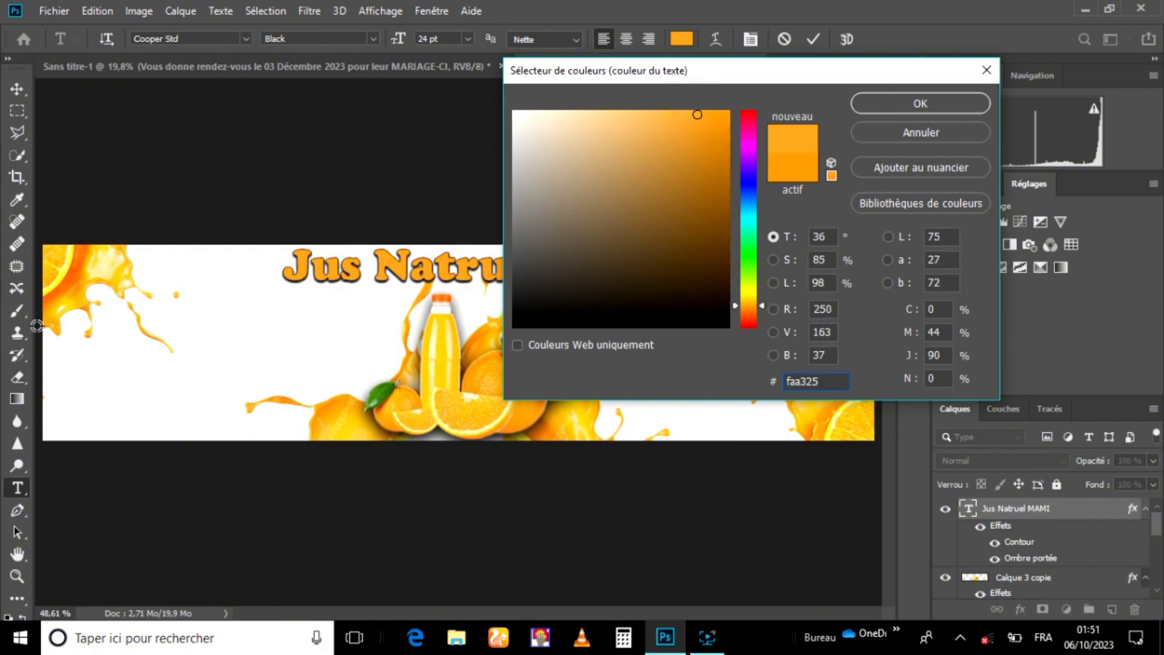
left_click(94, 275)
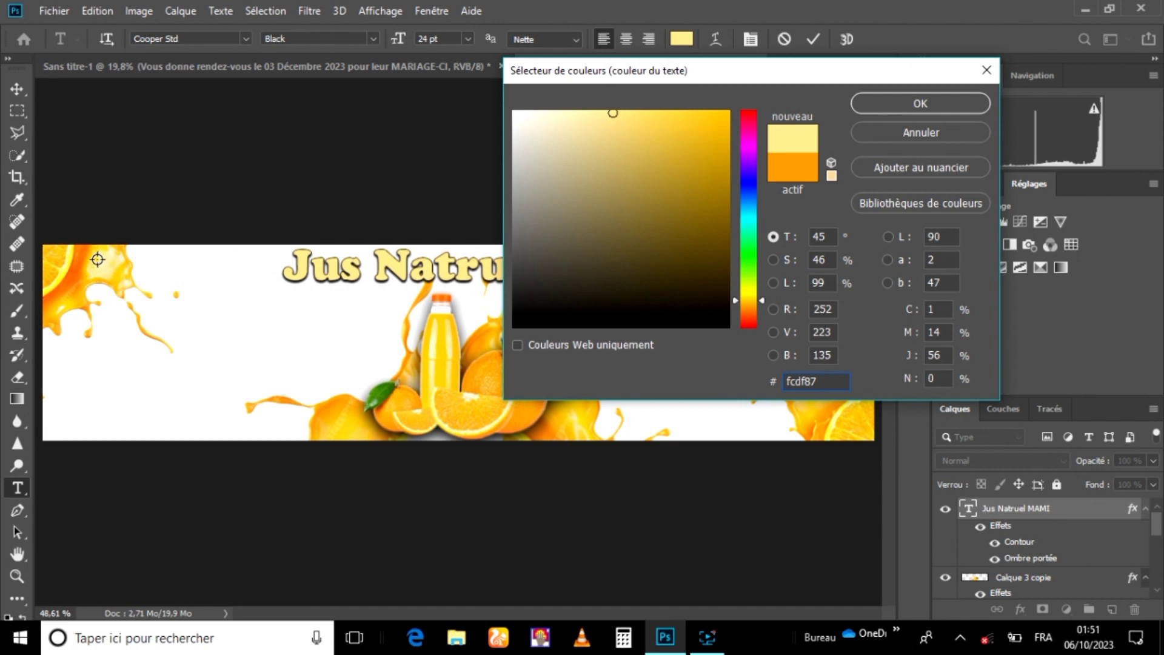
left_click(97, 259)
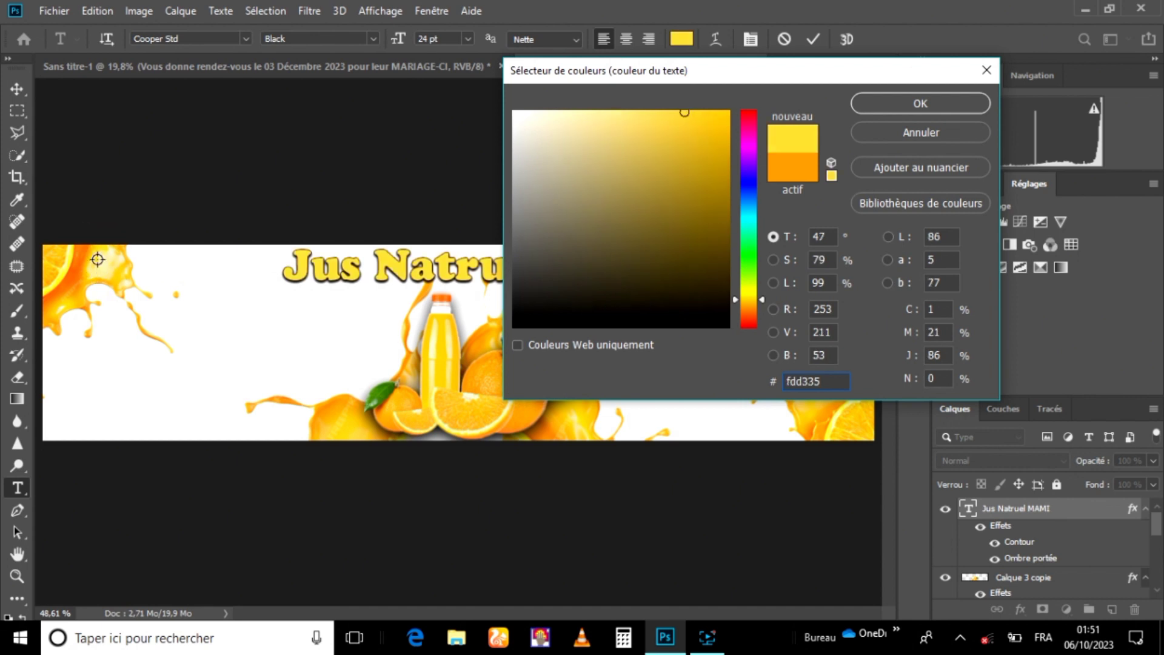
left_click(91, 257)
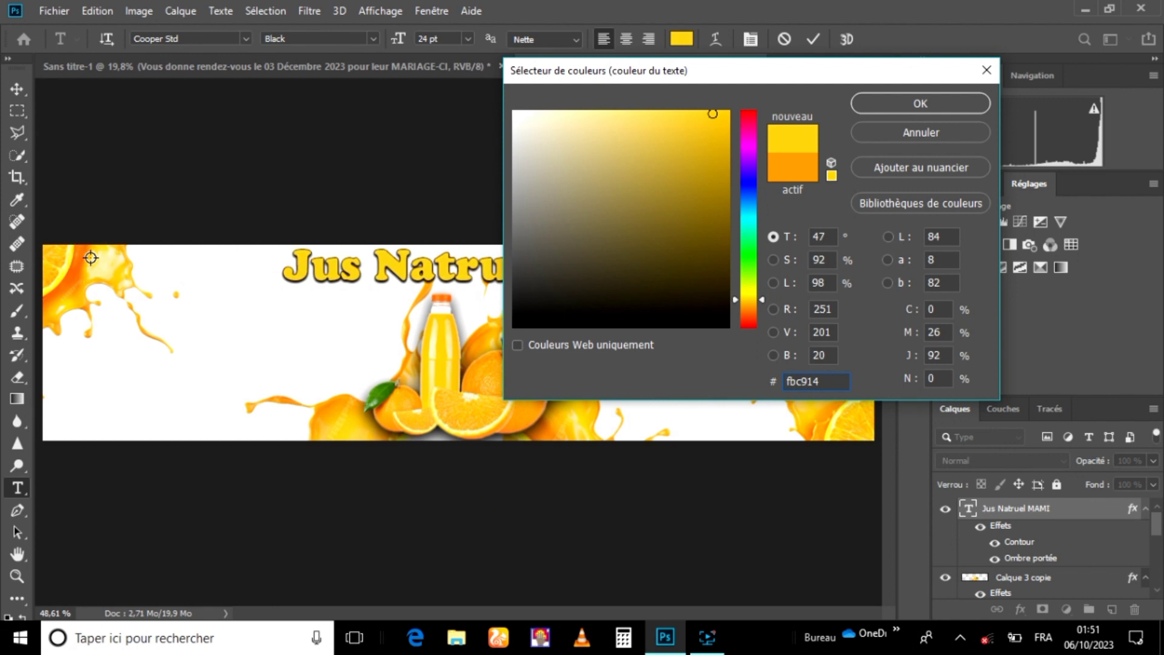
left_click(894, 111)
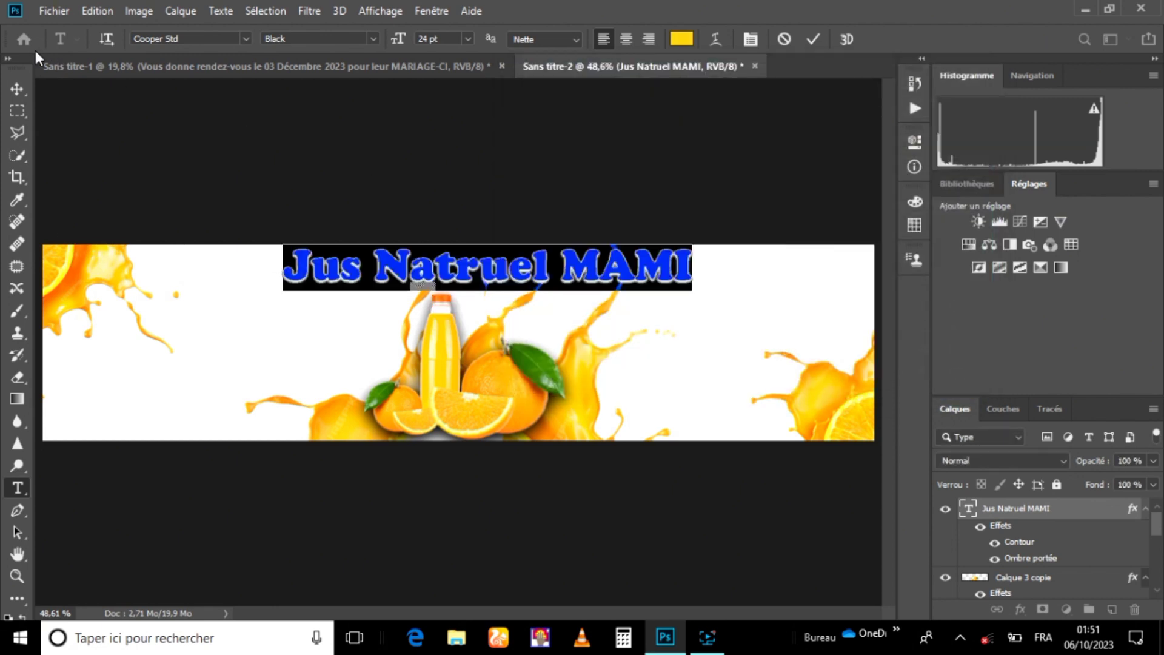
left_click(17, 89)
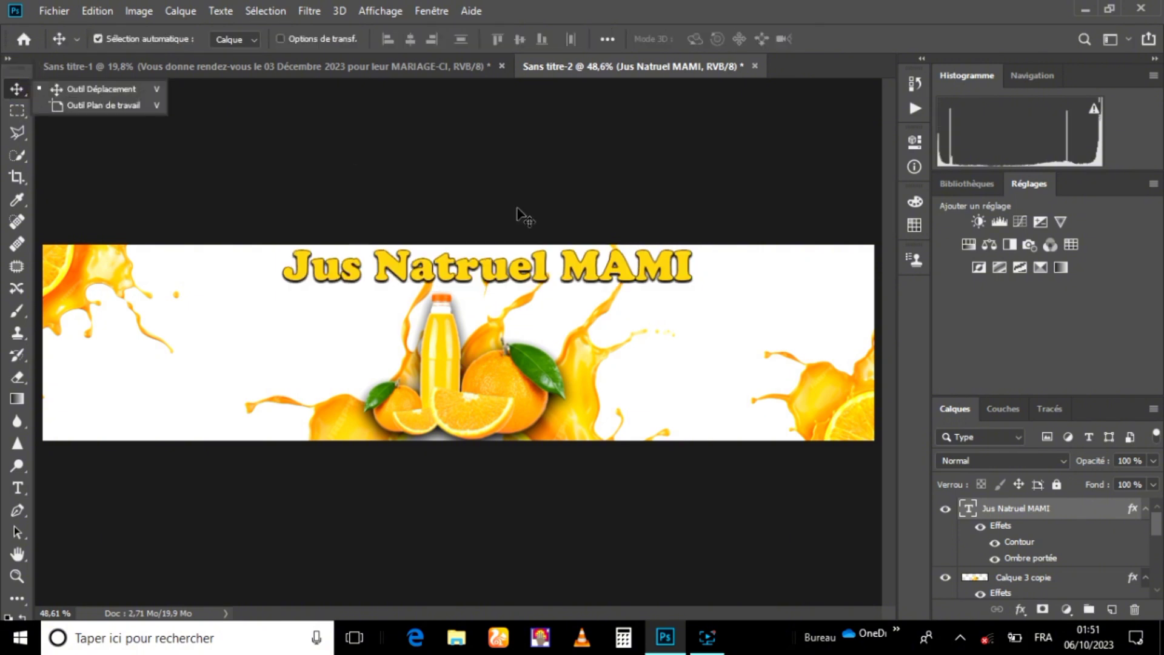
Correct the title's middle word to "NATUREL" in capital letters
left_click(541, 273)
double_click(541, 272)
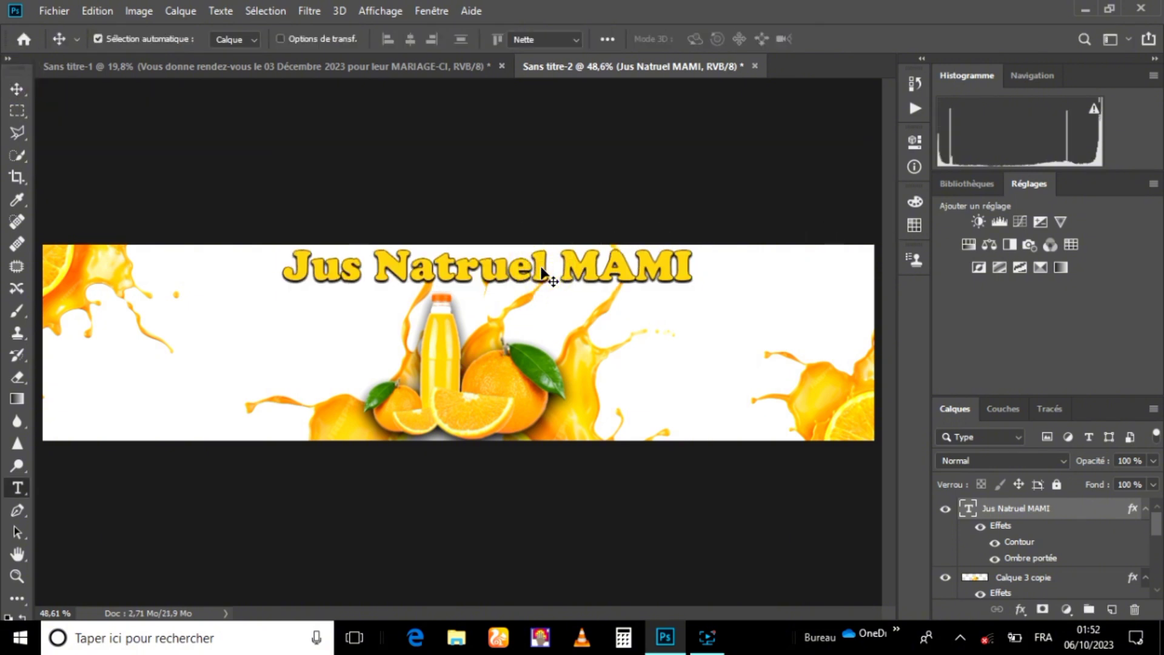
left_click_drag(549, 276, 421, 276)
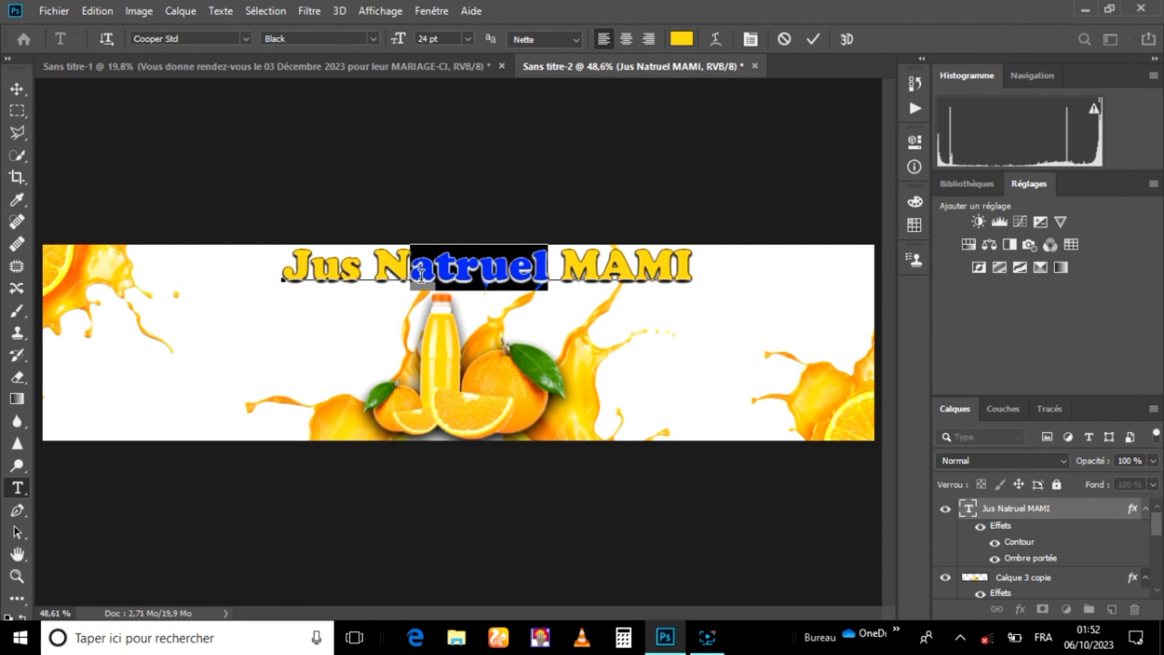
key("Right")
key("BackSpace")
key("BackSpace")
key("BackSpace")
key("BackSpace")
key("BackSpace")
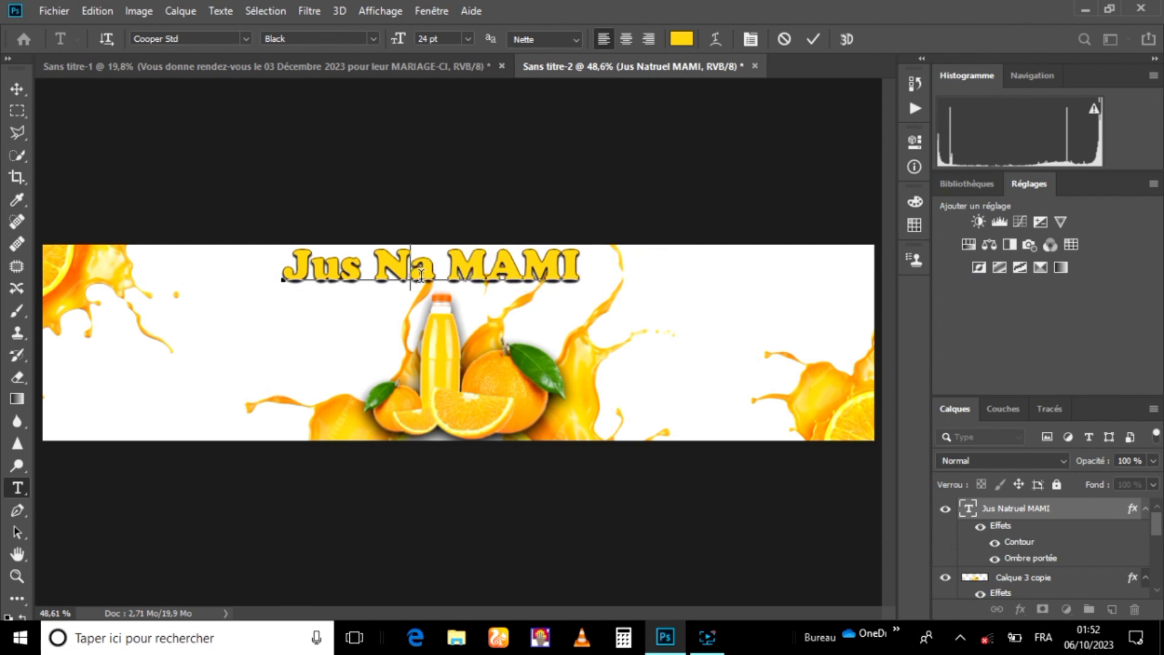
key("BackSpace")
type("A")
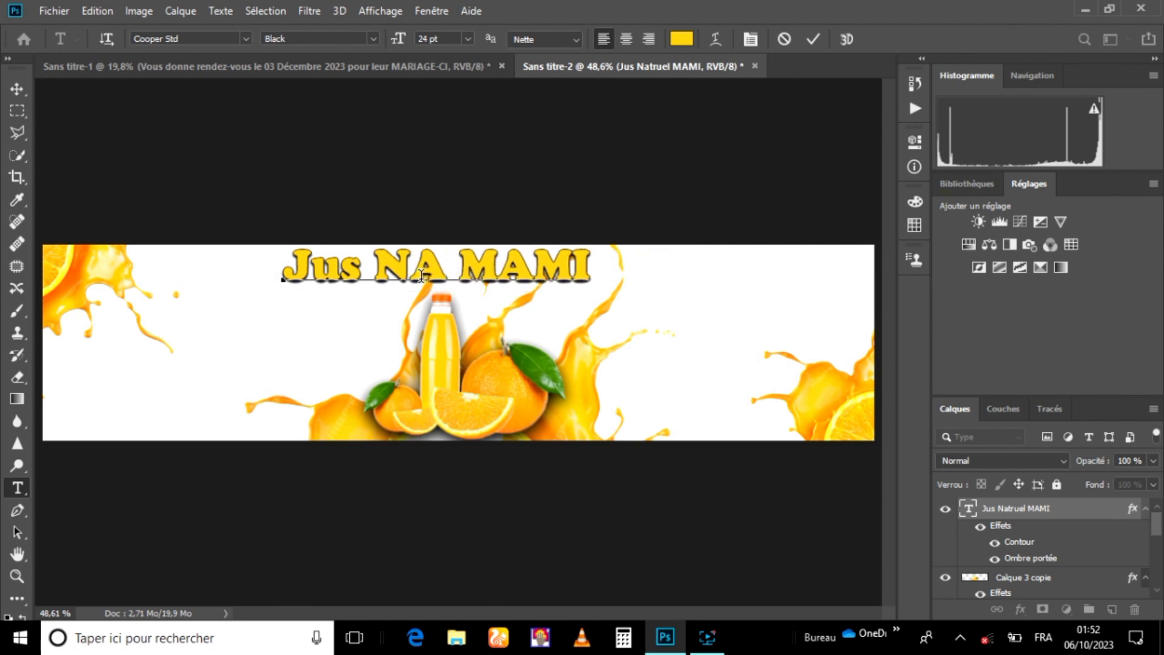
type("TUR")
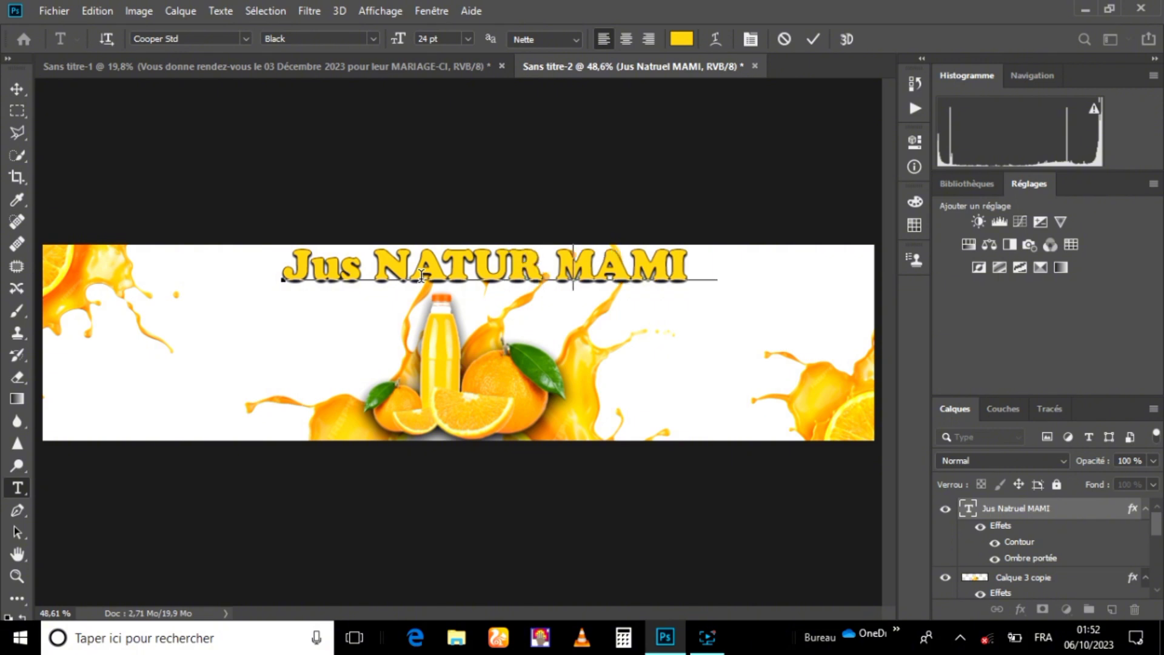
type("EL")
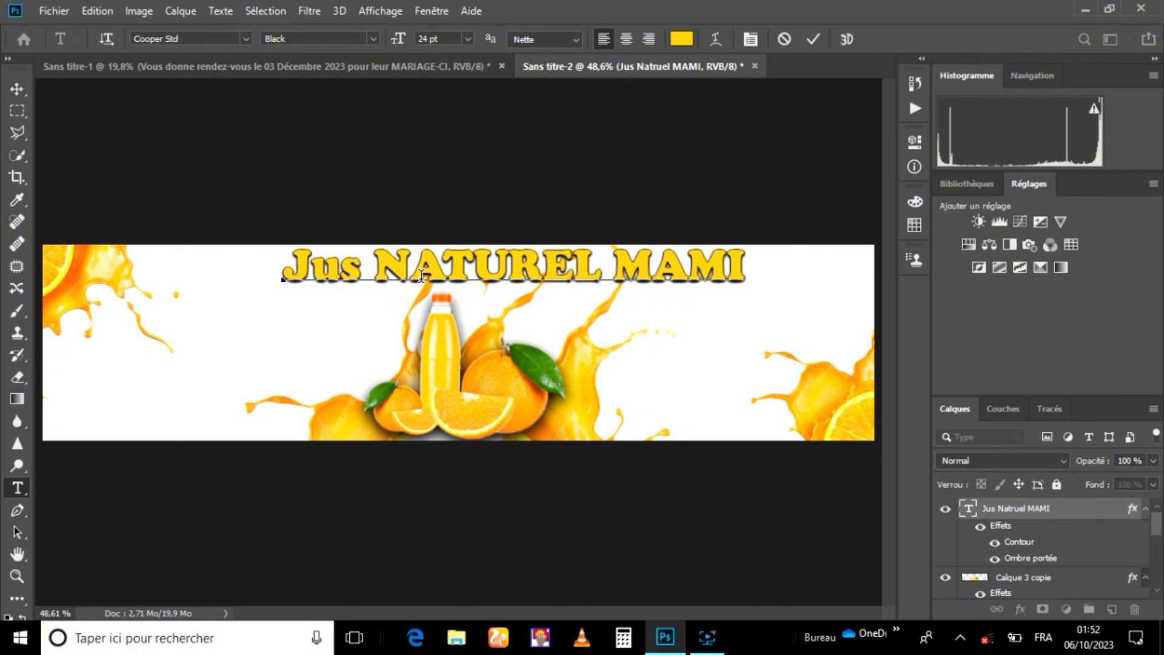
Capitalise the title's first word as "JUS" and shift the whole title left above the bottle
left_click(361, 265)
left_click_drag(353, 264, 324, 265)
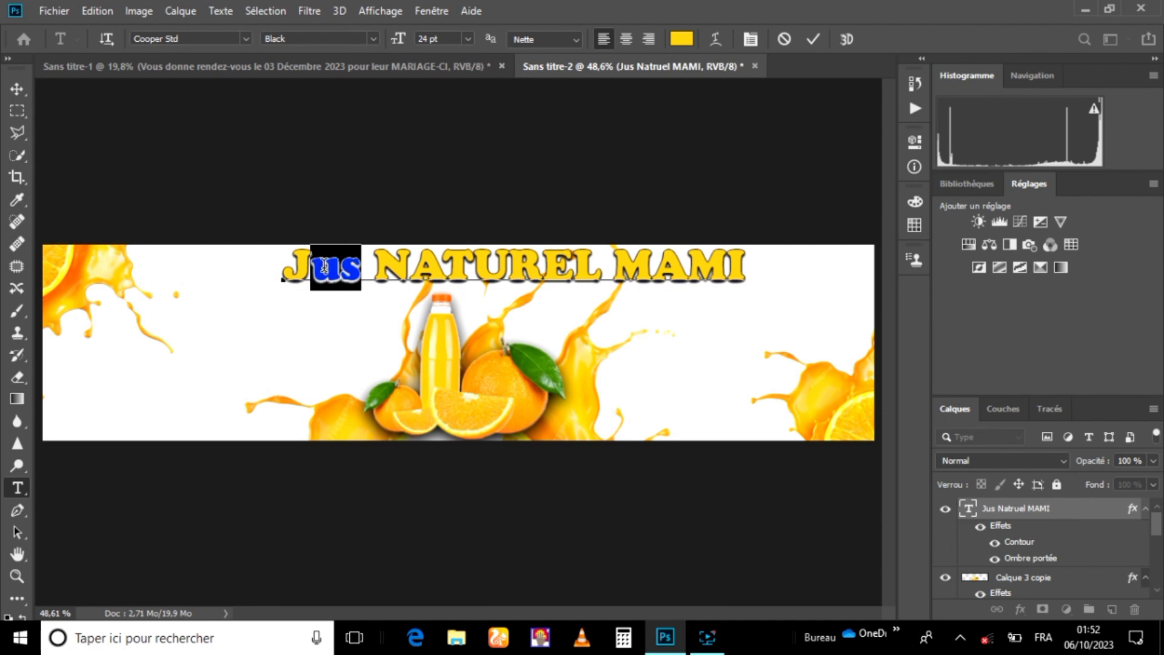
type("US")
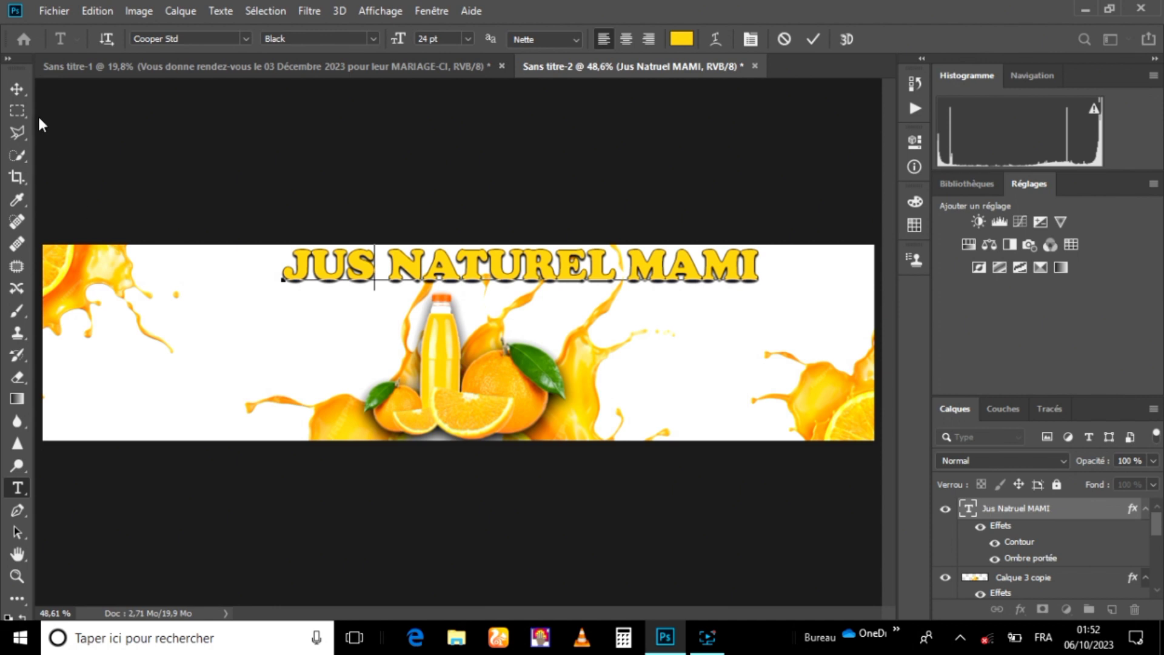
left_click(16, 89)
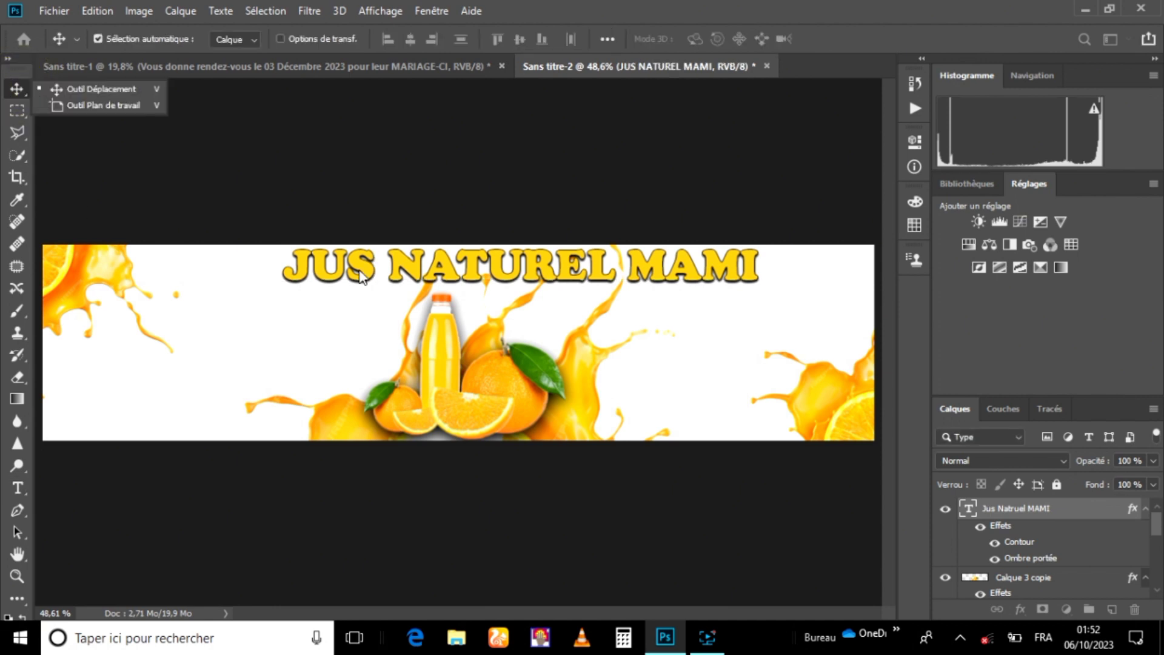
left_click_drag(412, 276, 351, 274)
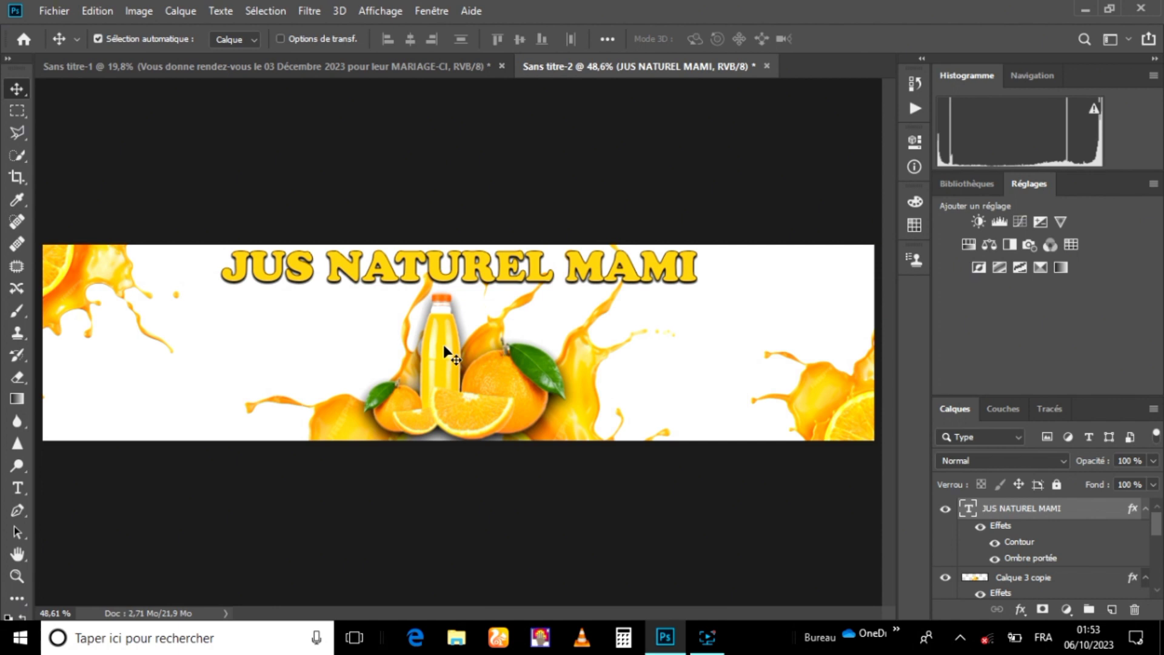
Enlarge the upper-left orange splash (Calque 1) to about 137% and reposition it so its juice covers the banner's full left edge
left_click(806, 401)
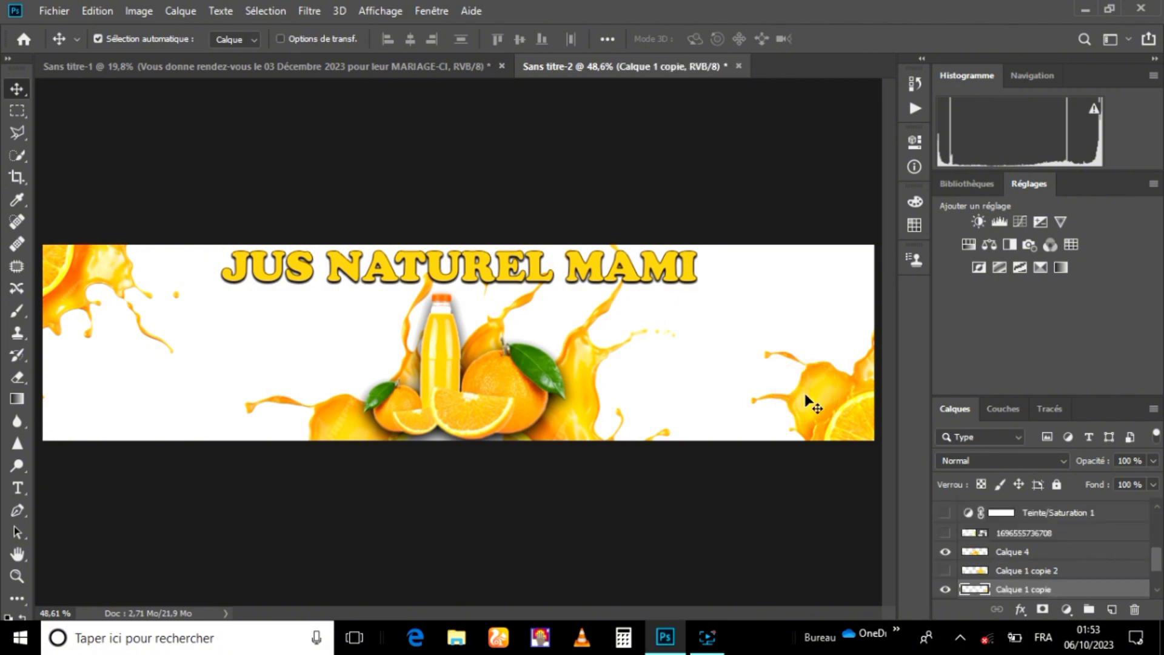
key("ctrl")
left_click(74, 278)
key("ctrl")
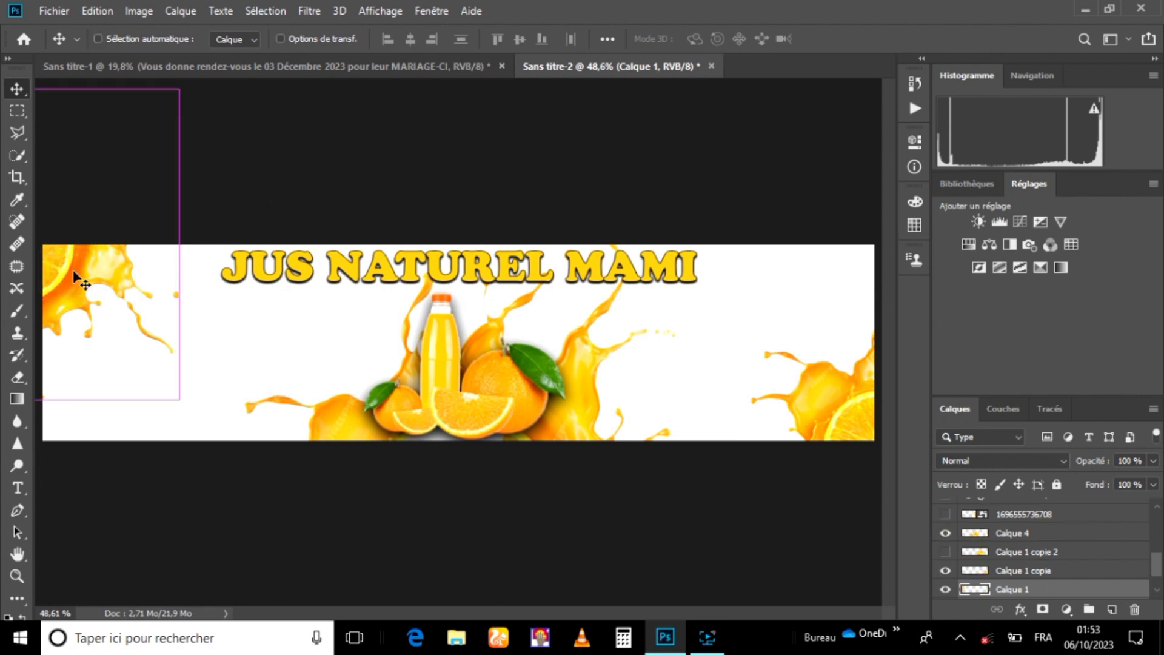
key("ctrl+t")
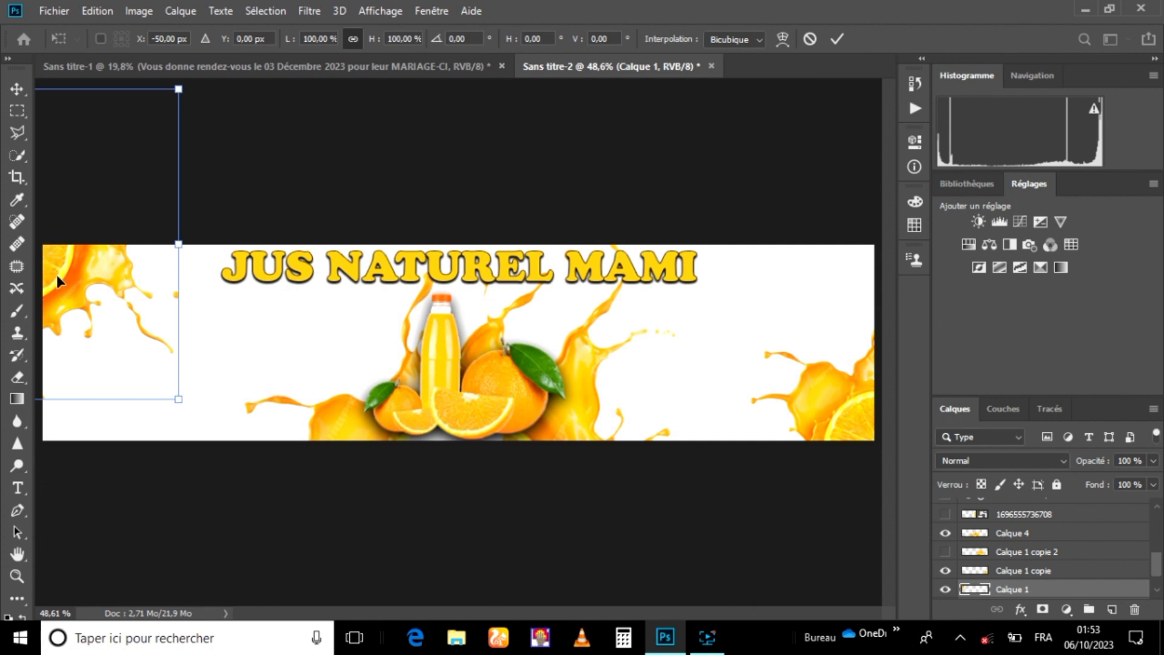
left_click_drag(57, 274, 65, 372)
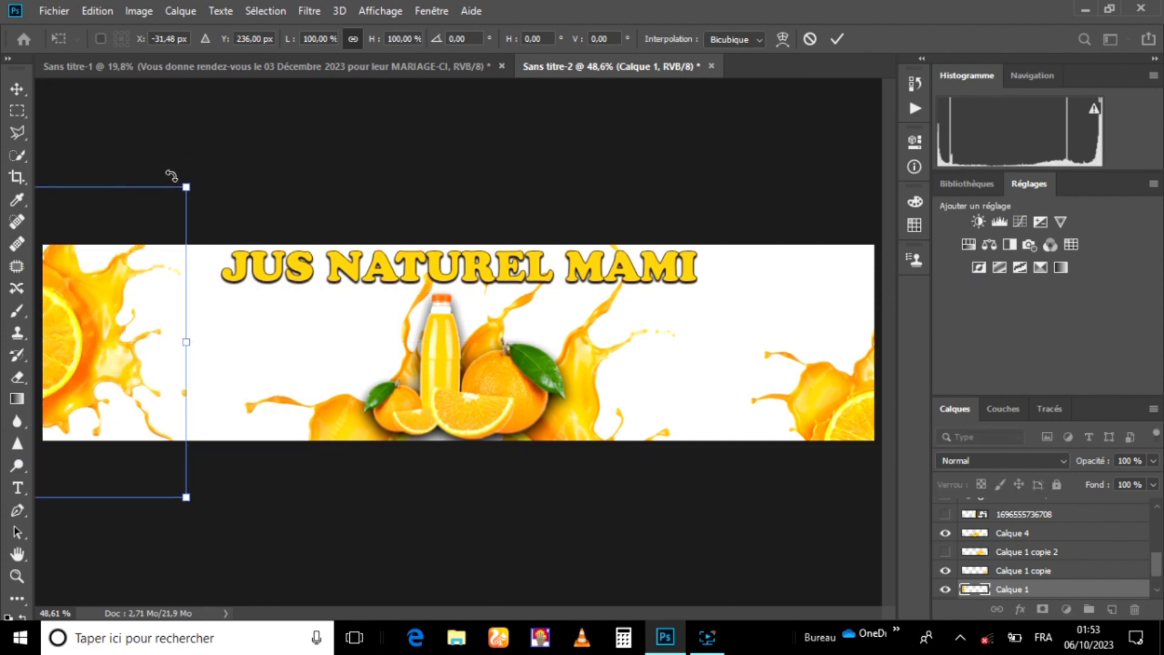
left_click_drag(125, 185, 119, 136)
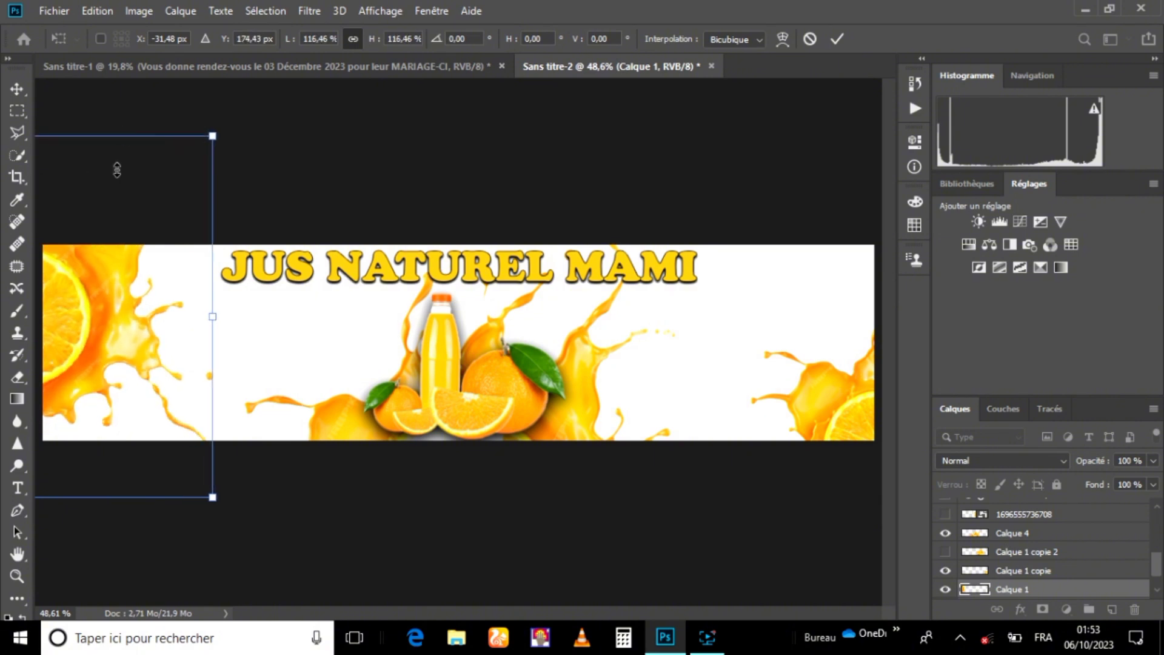
left_click_drag(88, 321, 50, 342)
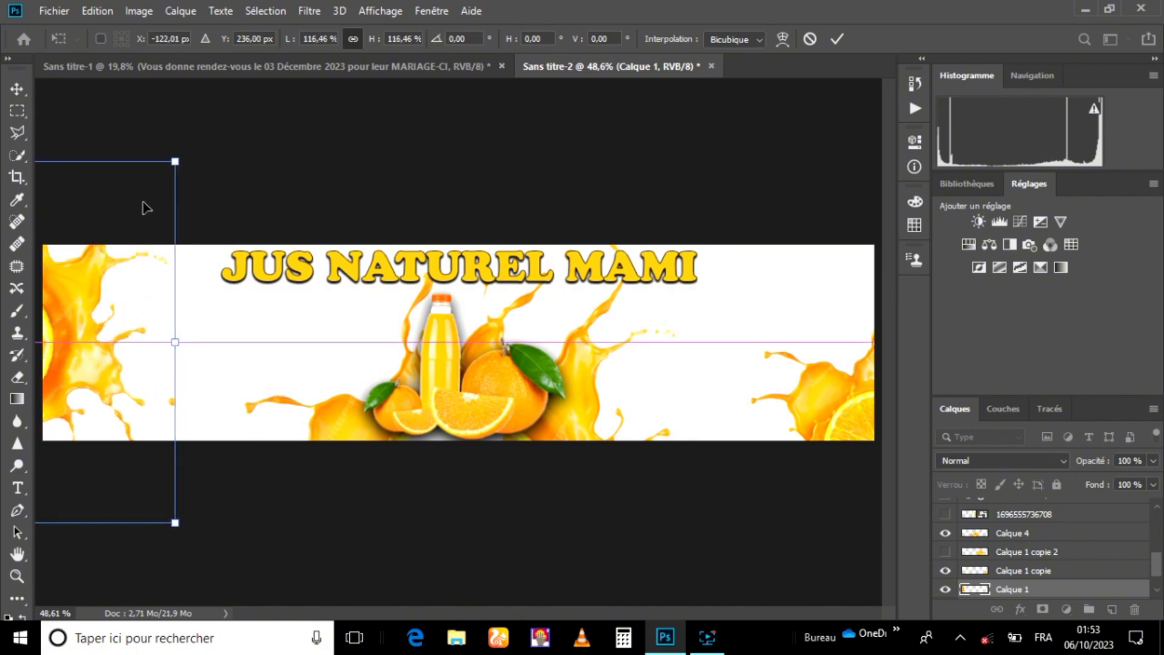
left_click_drag(176, 161, 240, 97)
left_click_drag(52, 396, 96, 368)
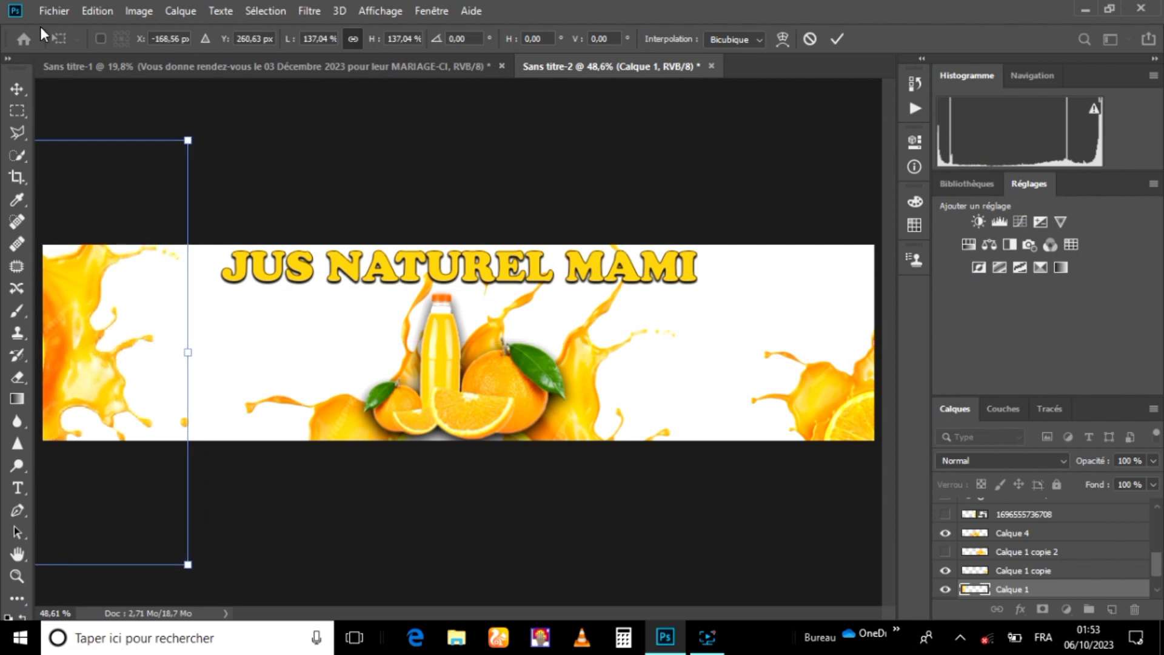
right_click(22, 92)
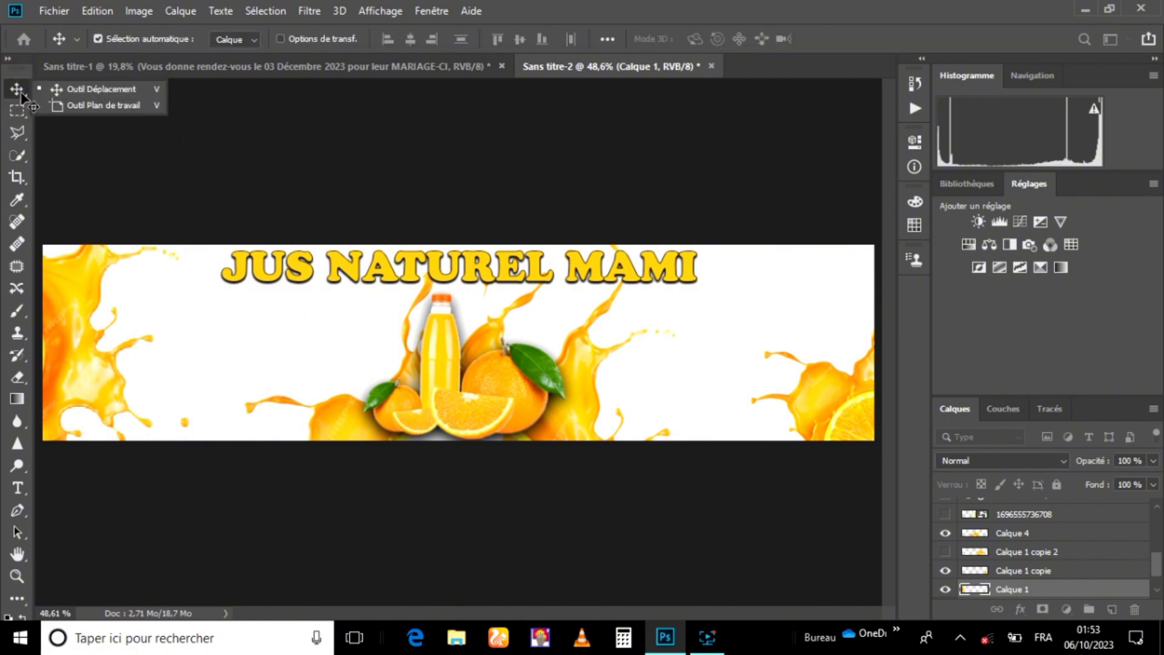